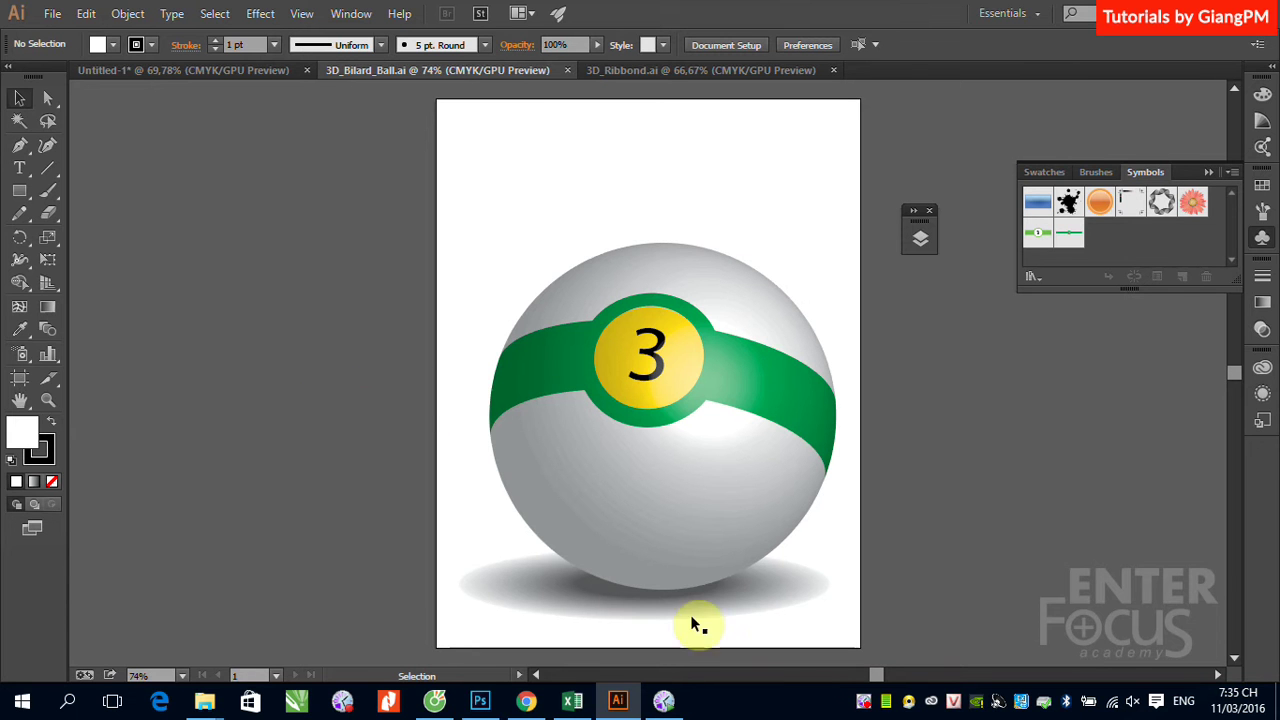
- Select the ball's half-circle profile path and bring up the Effect > 3D submenu
{"action": "left_click", "coordinate": [708, 515]}
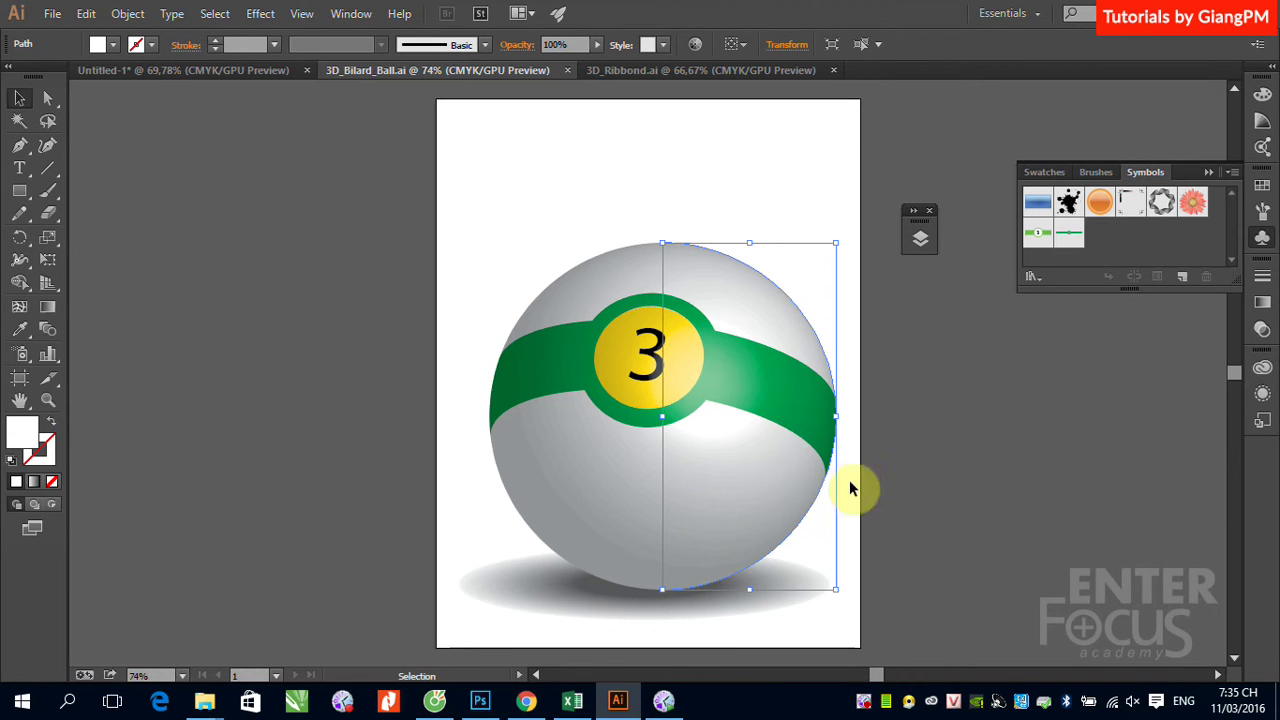
{"action": "left_click", "coordinate": [258, 15]}
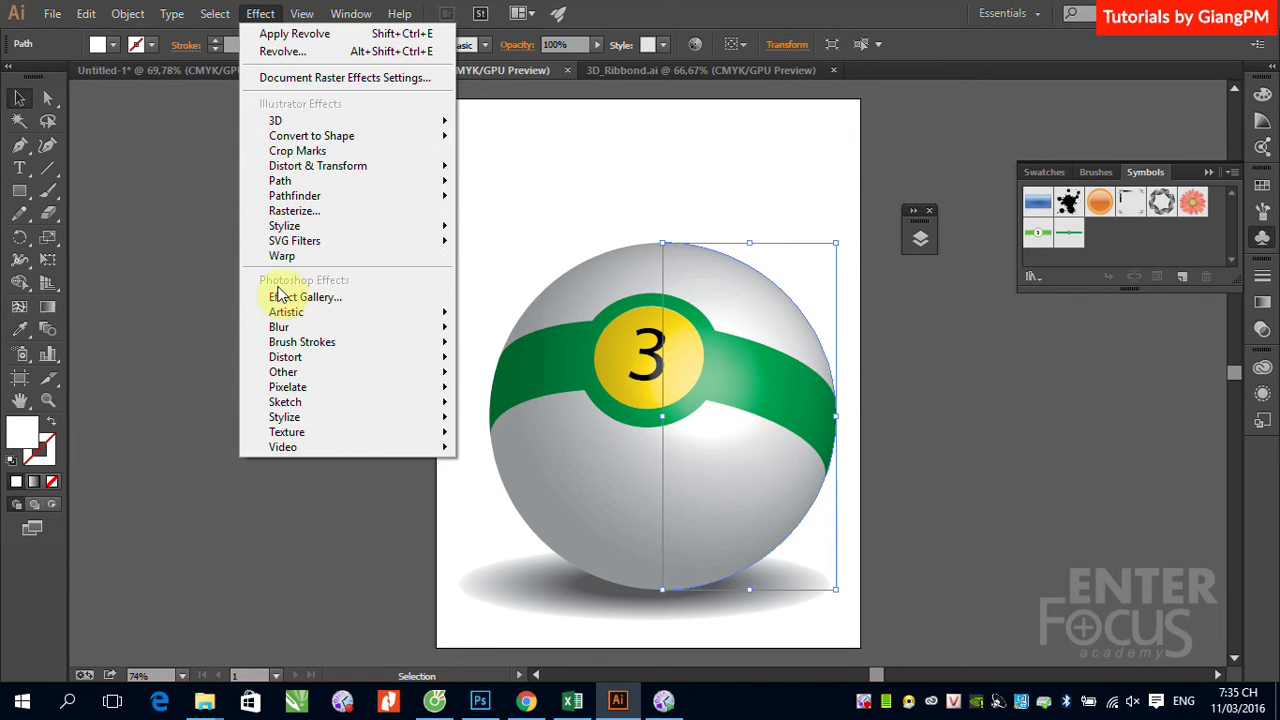
{"action": "left_click", "coordinate": [691, 110]}
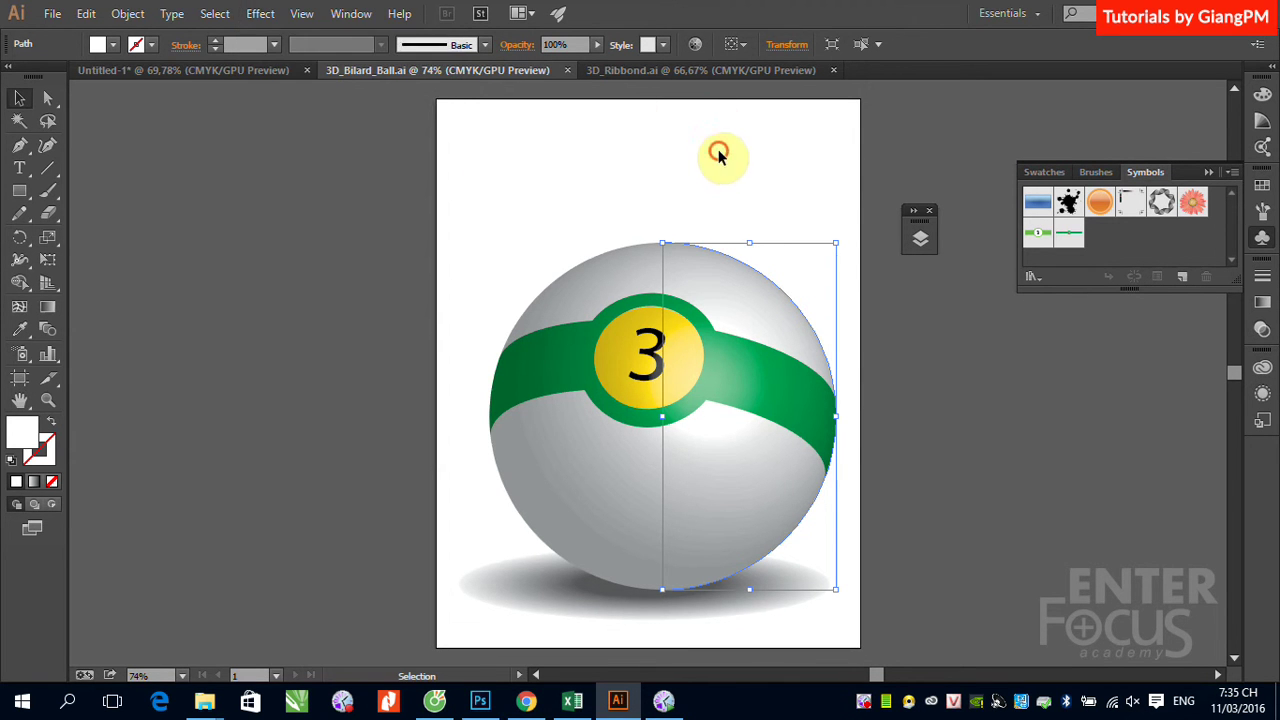
{"action": "left_click", "coordinate": [720, 149]}
{"action": "left_click", "coordinate": [758, 314]}
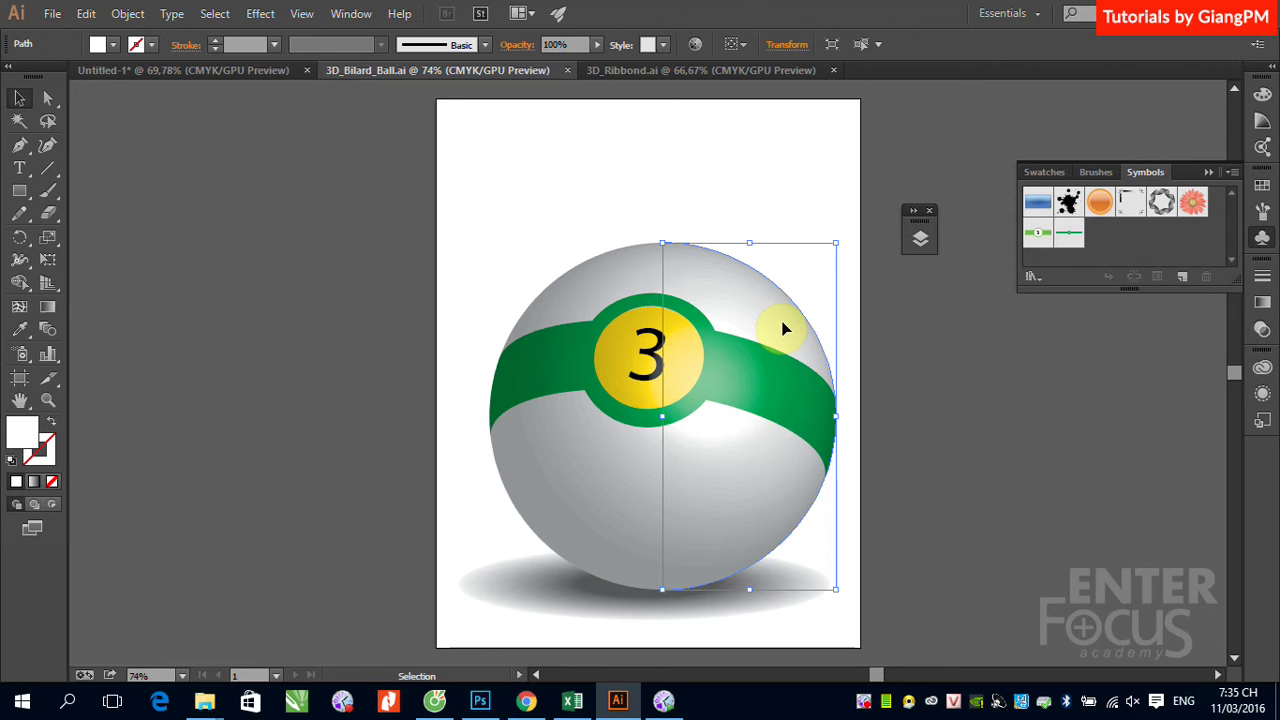
{"action": "left_click", "coordinate": [272, 18]}
{"action": "mouse_move", "coordinate": [318, 166]}
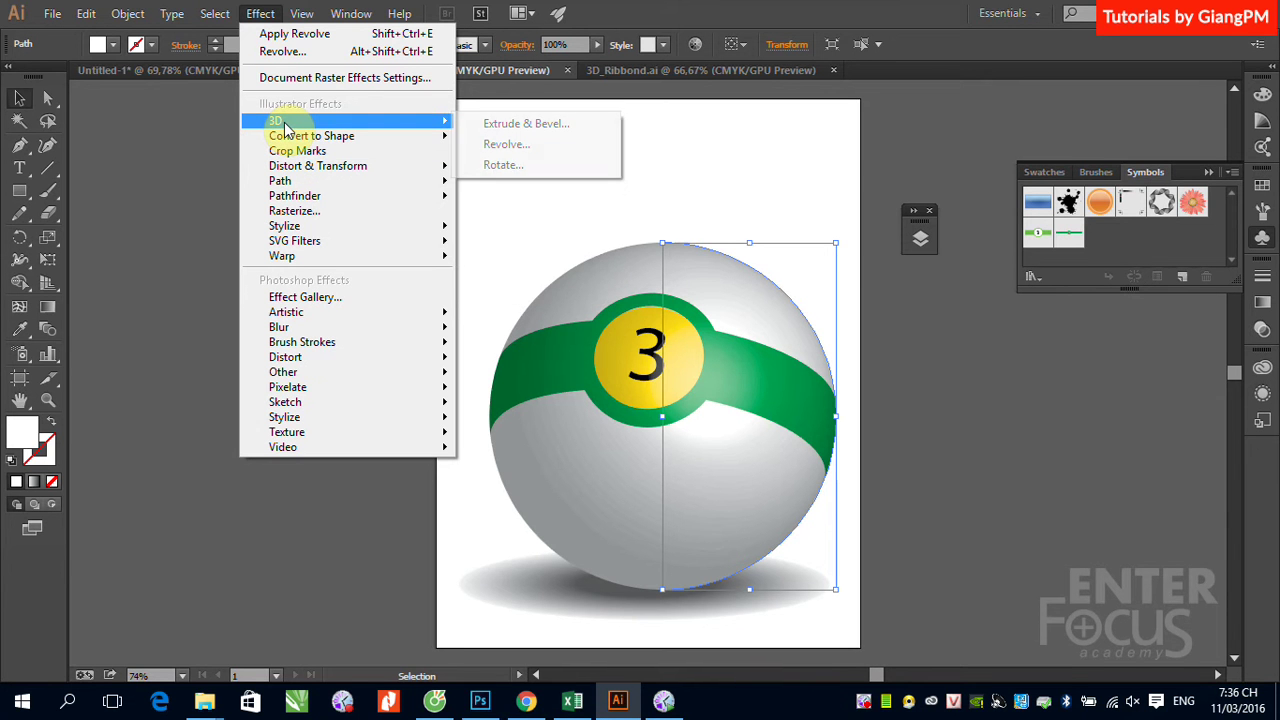
{"action": "mouse_move", "coordinate": [300, 120]}
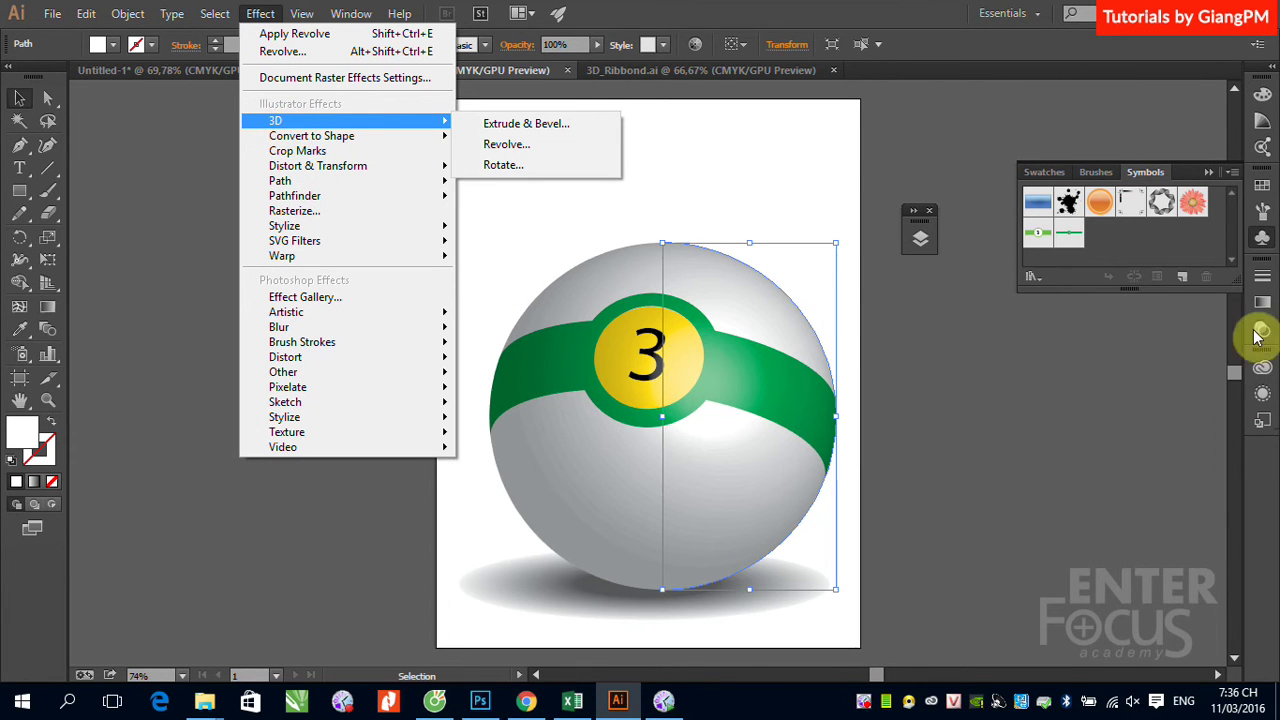
- Review the ball's 3D Revolve (Mapped) settings in the Appearance panel, leaving them unchanged
{"action": "left_click", "coordinate": [1262, 392]}
{"action": "left_click", "coordinate": [1260, 392]}
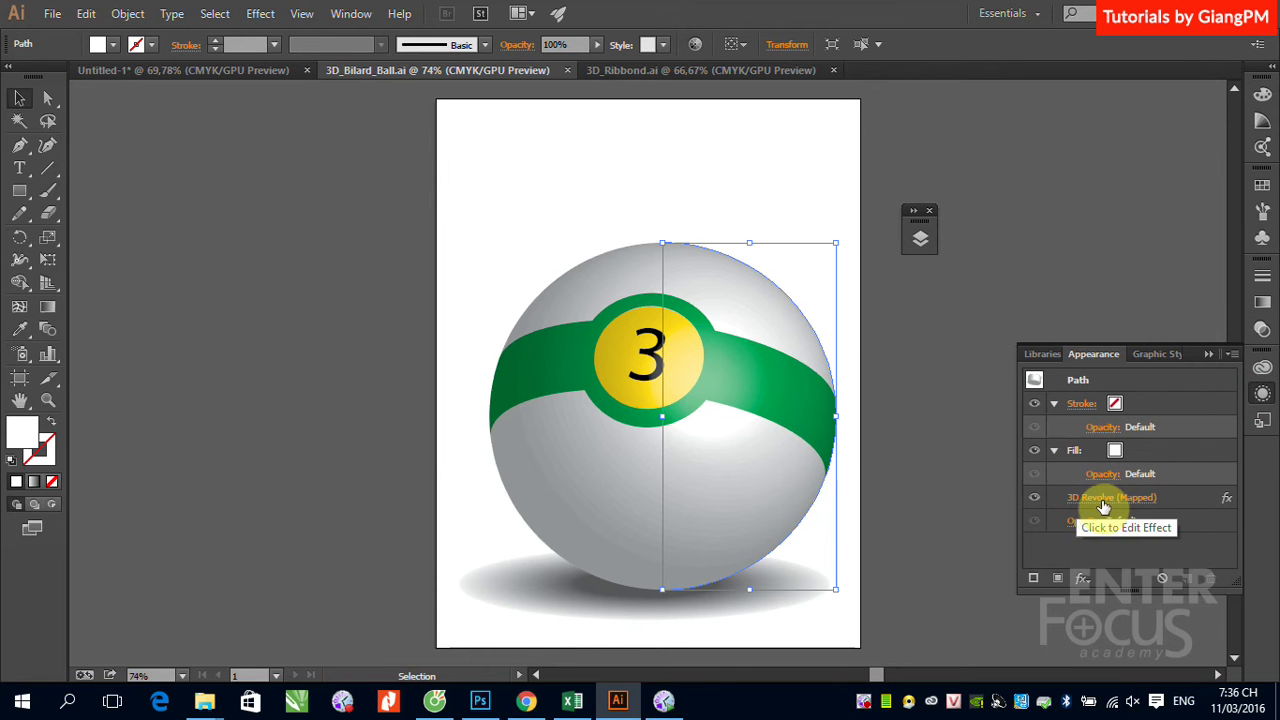
{"action": "left_click", "coordinate": [1096, 497]}
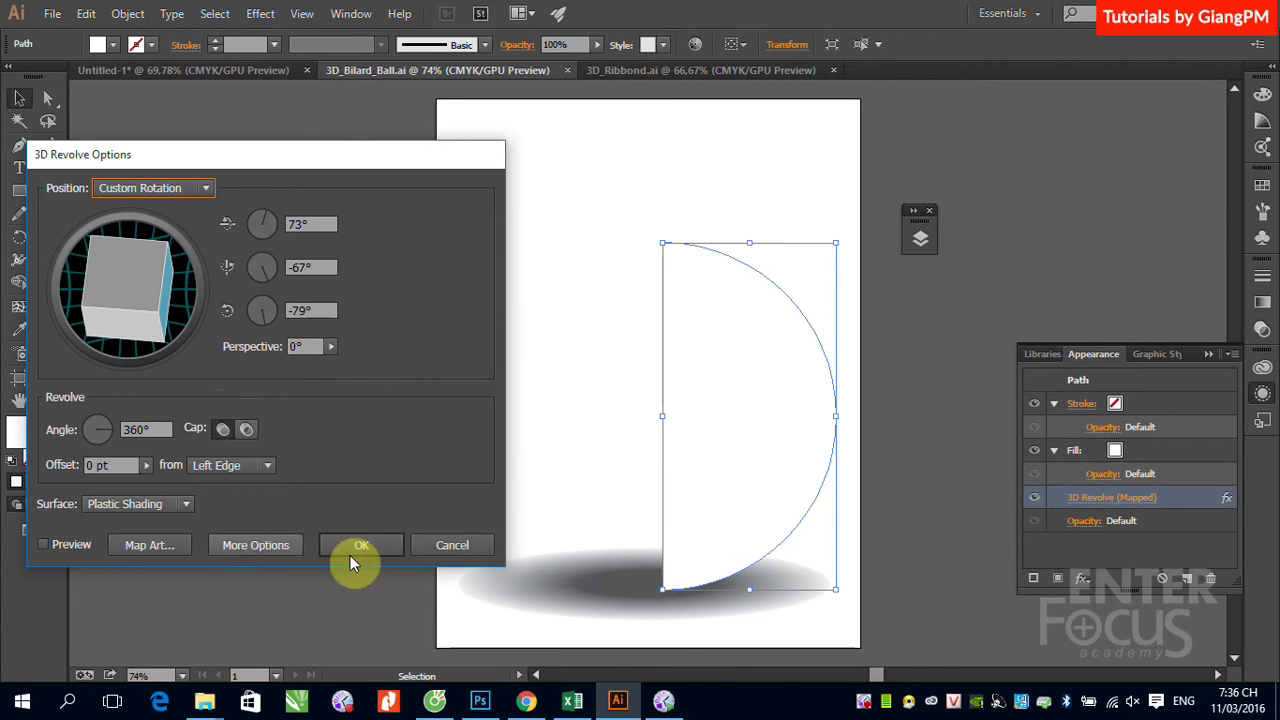
{"action": "left_click", "coordinate": [437, 547]}
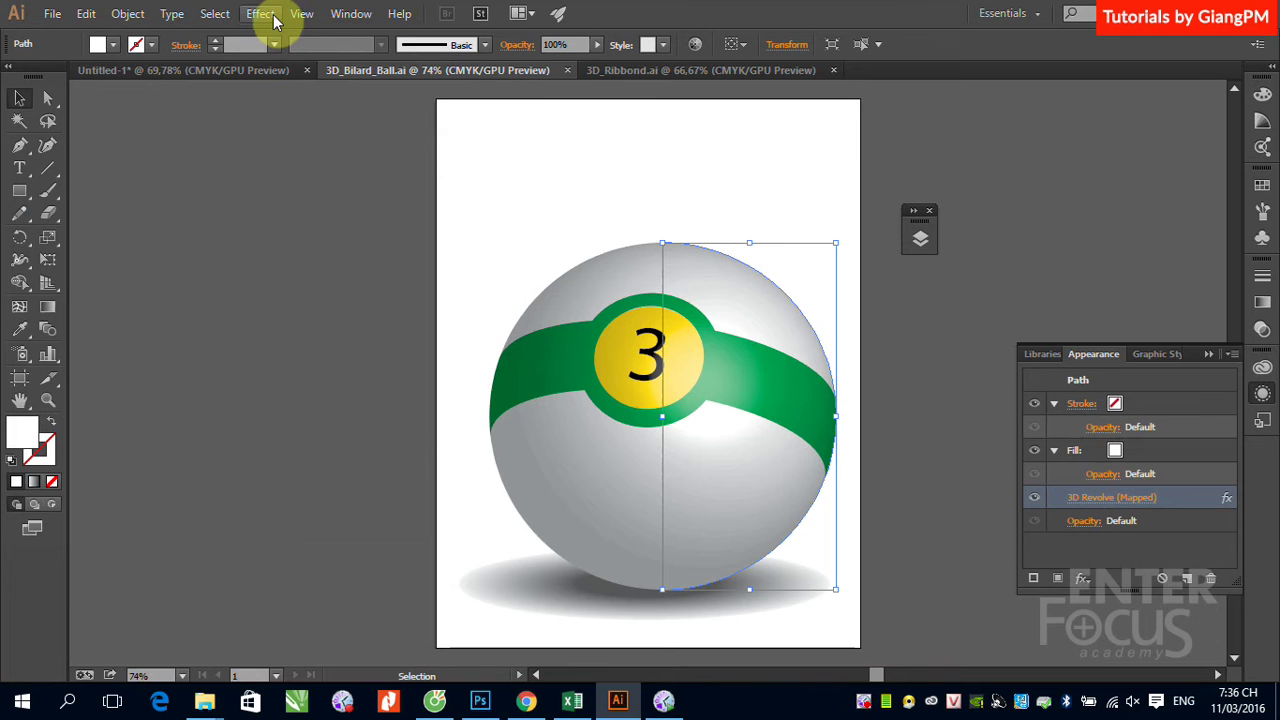
{"action": "left_click", "coordinate": [269, 18]}
{"action": "mouse_move", "coordinate": [300, 121]}
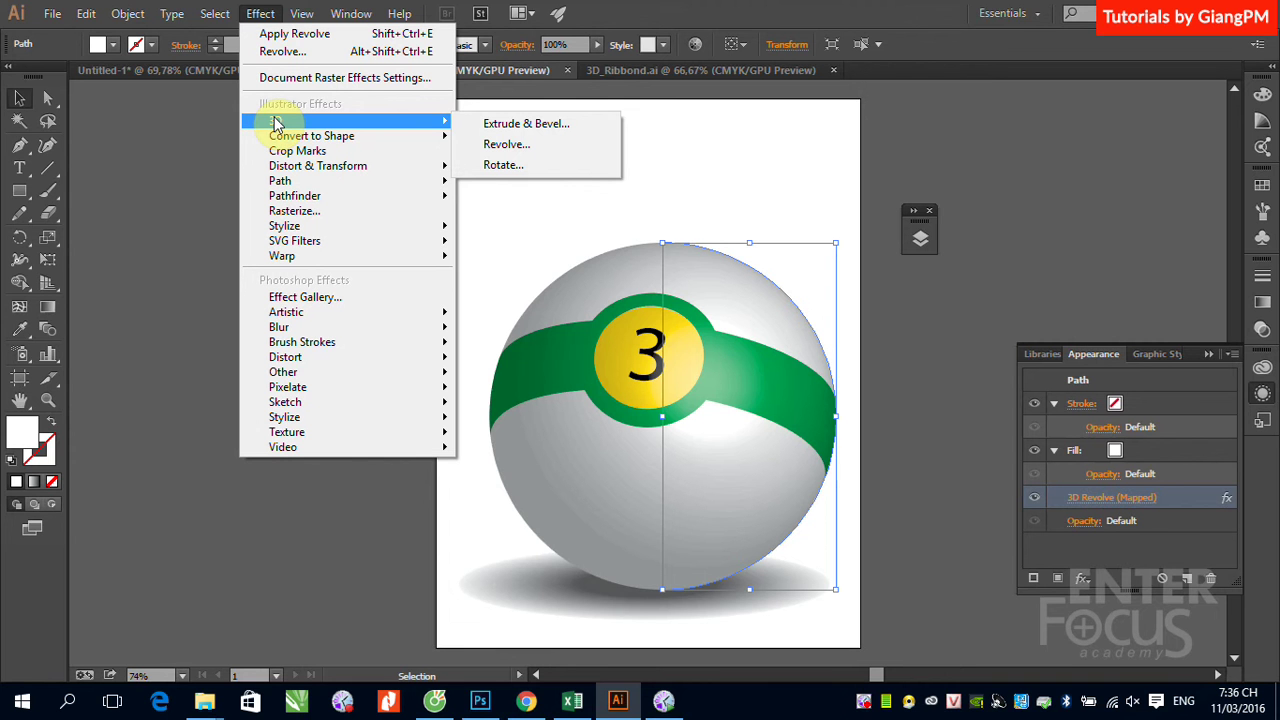
{"action": "left_click", "coordinate": [699, 138]}
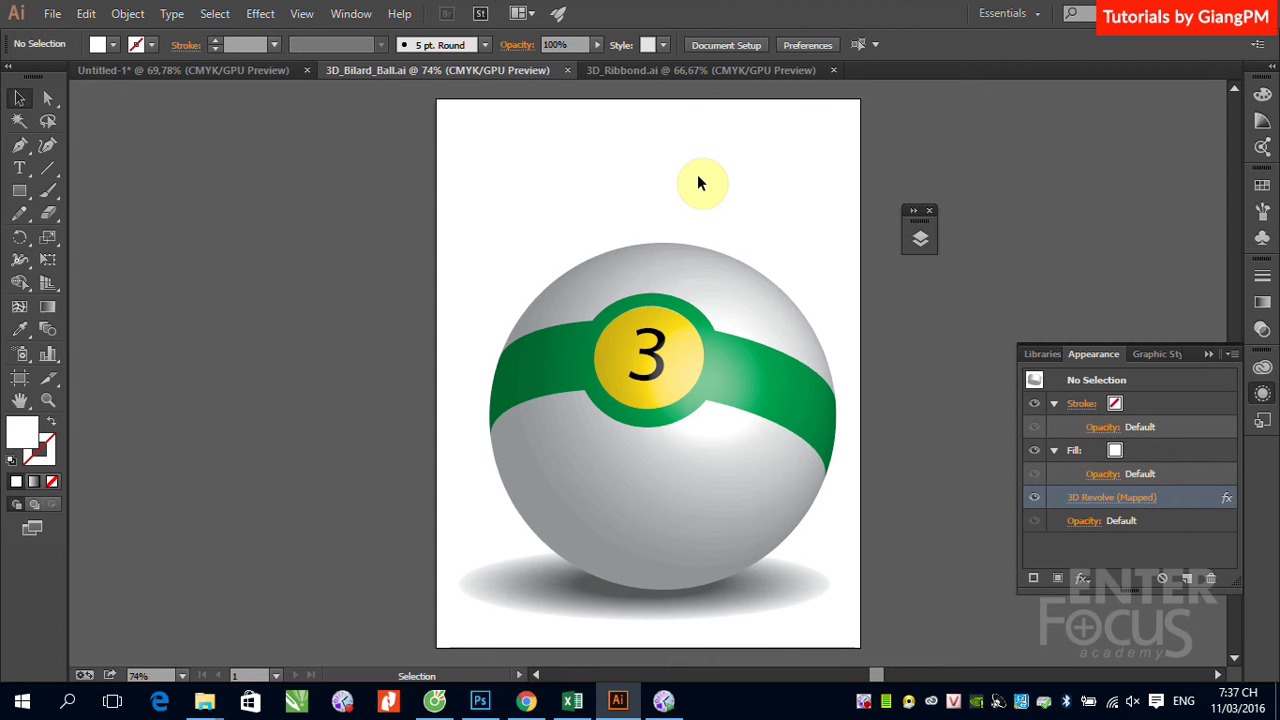
{"action": "key", "text": "ctrl+minus"}
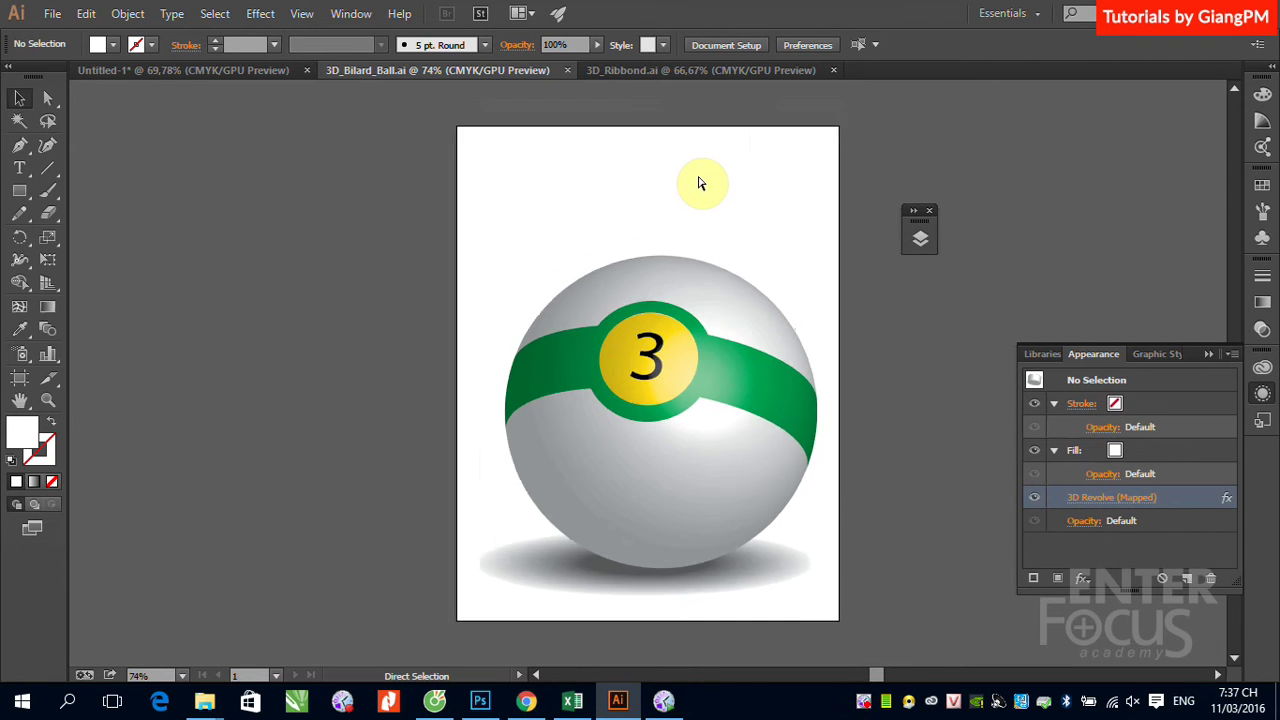
{"action": "key", "text": "ctrl+minus"}
{"action": "key", "text": "ctrl+minus"}
{"action": "key", "text": "ctrl+minus"}
{"action": "key", "text": "ctrl+minus"}
{"action": "key", "text": "ctrl+minus"}
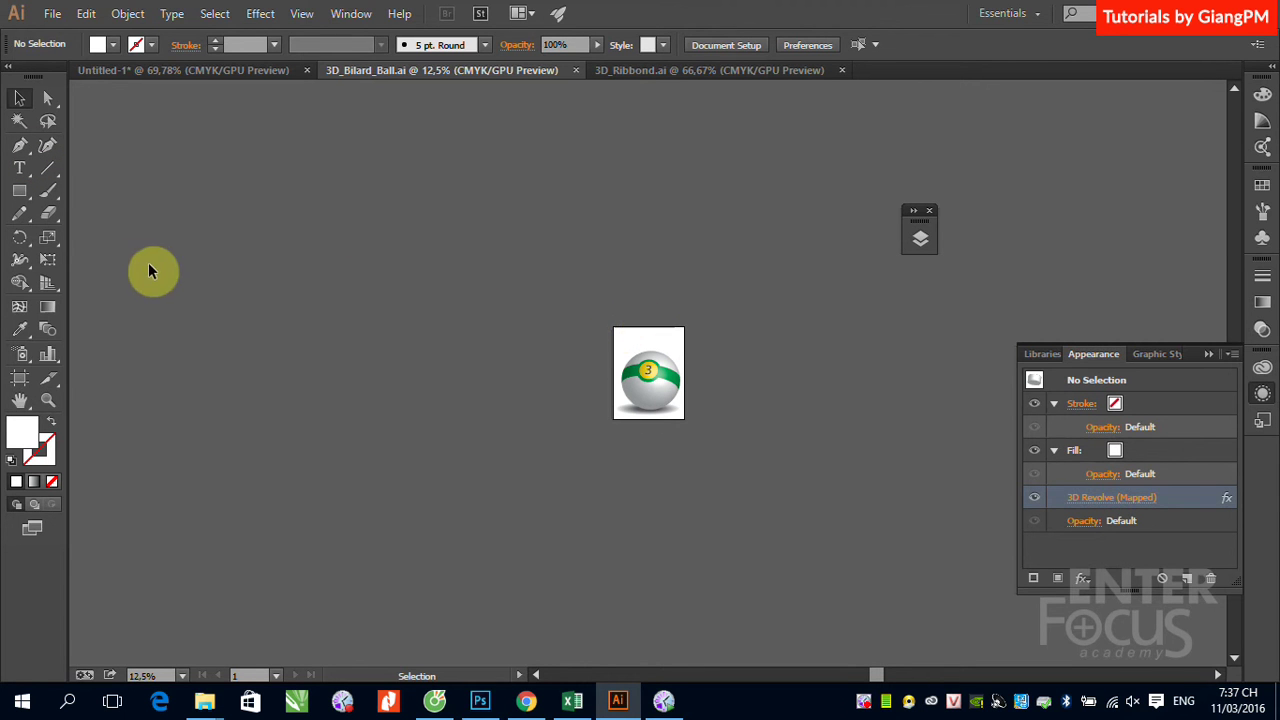
{"action": "left_click", "coordinate": [21, 147]}
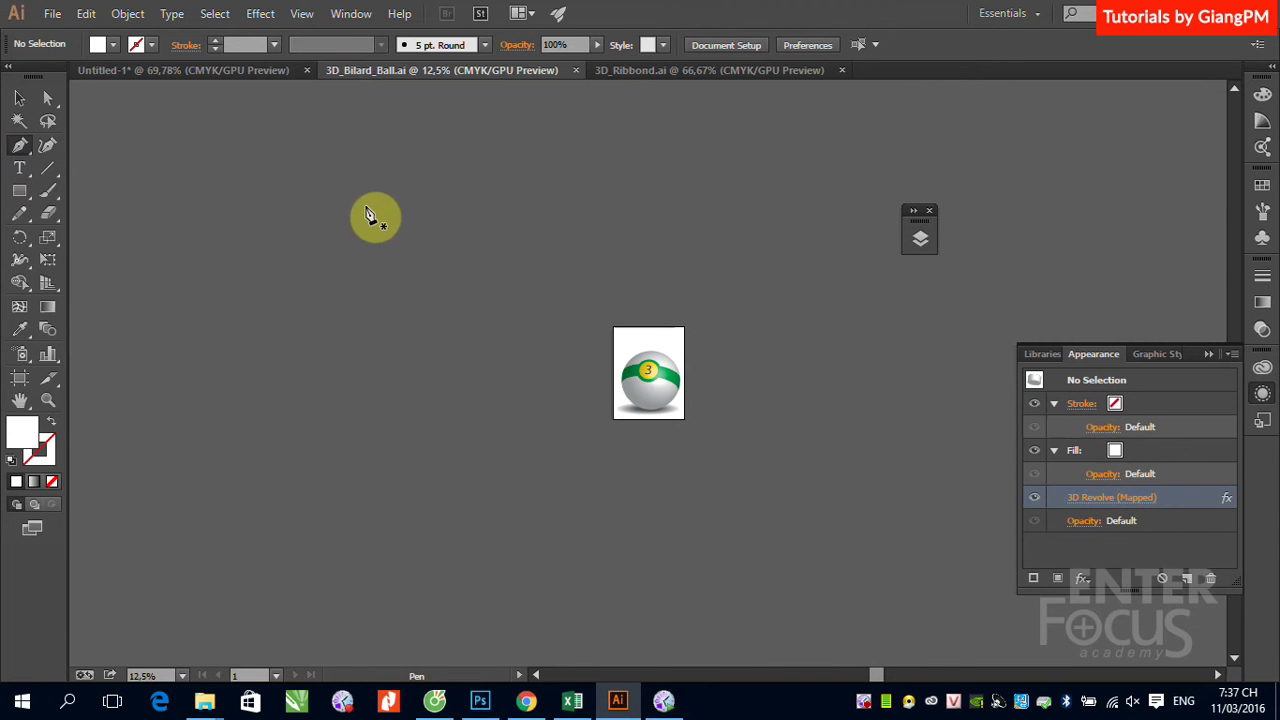
{"action": "left_click", "coordinate": [343, 184]}
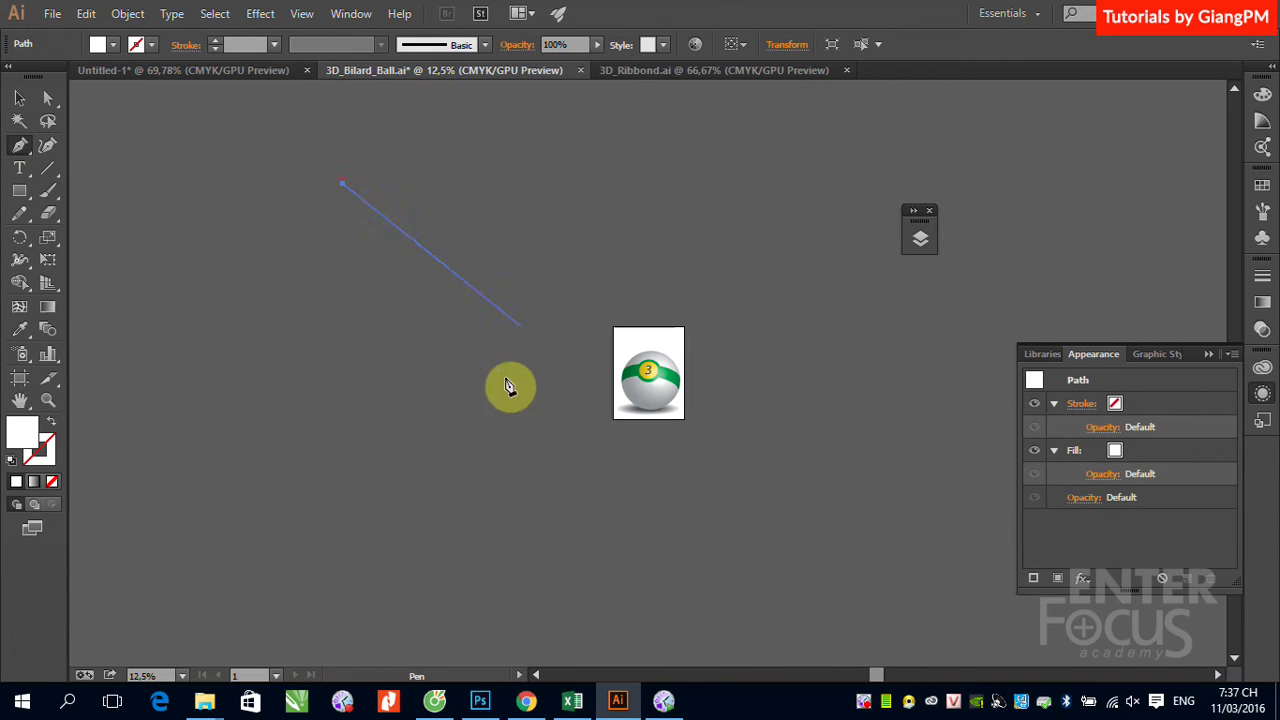
{"action": "left_click_drag", "start_coordinate": [476, 315], "coordinate": [474, 448]}
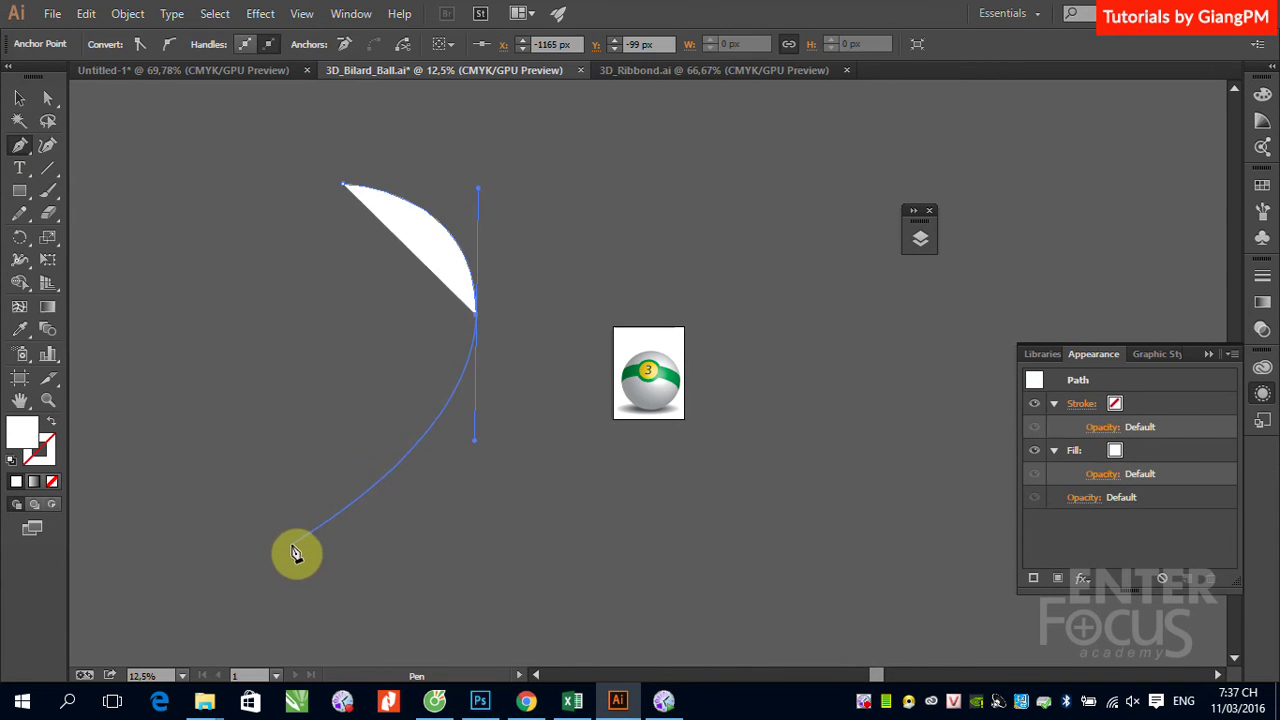
{"action": "left_click", "coordinate": [325, 569]}
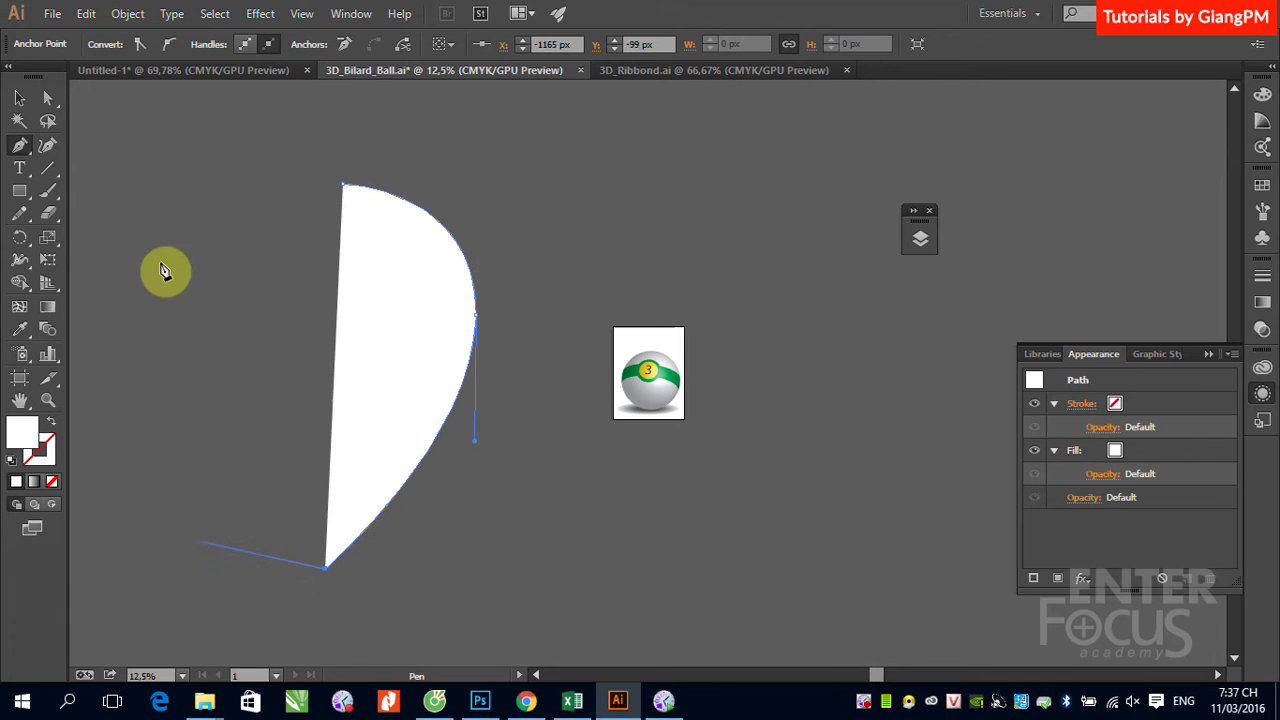
{"action": "left_click", "coordinate": [19, 98]}
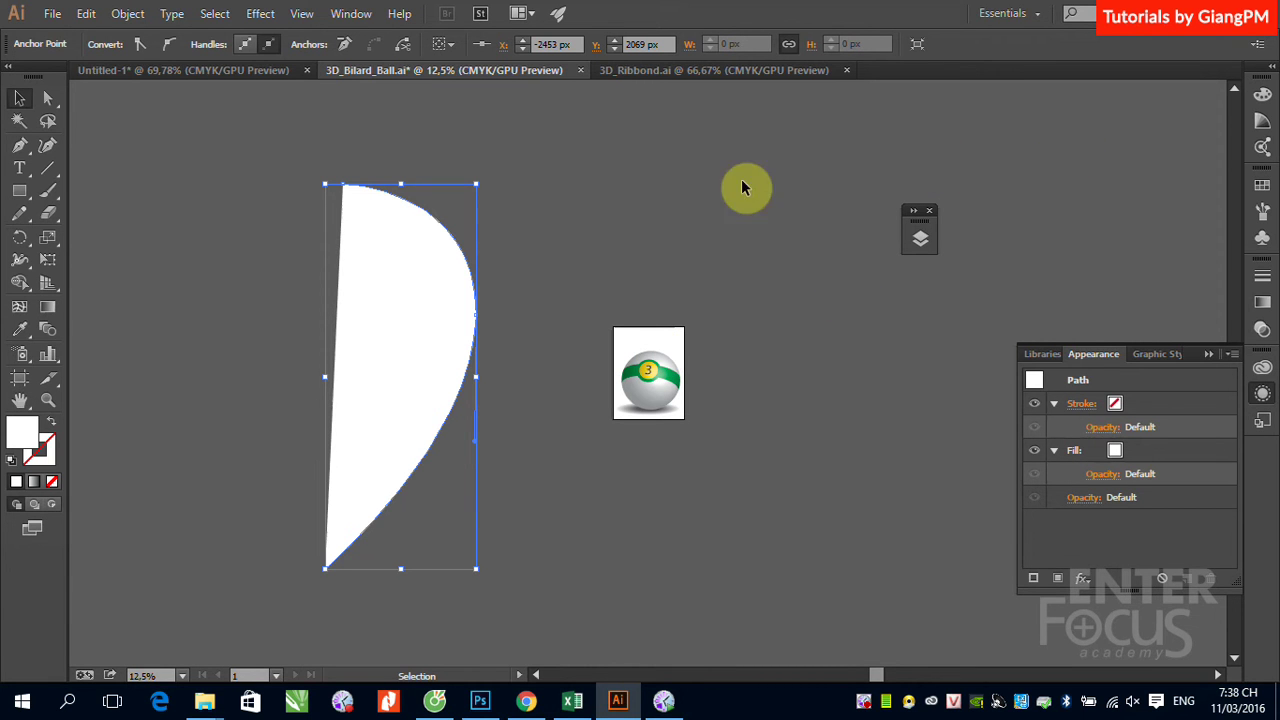
{"action": "left_click", "coordinate": [398, 283]}
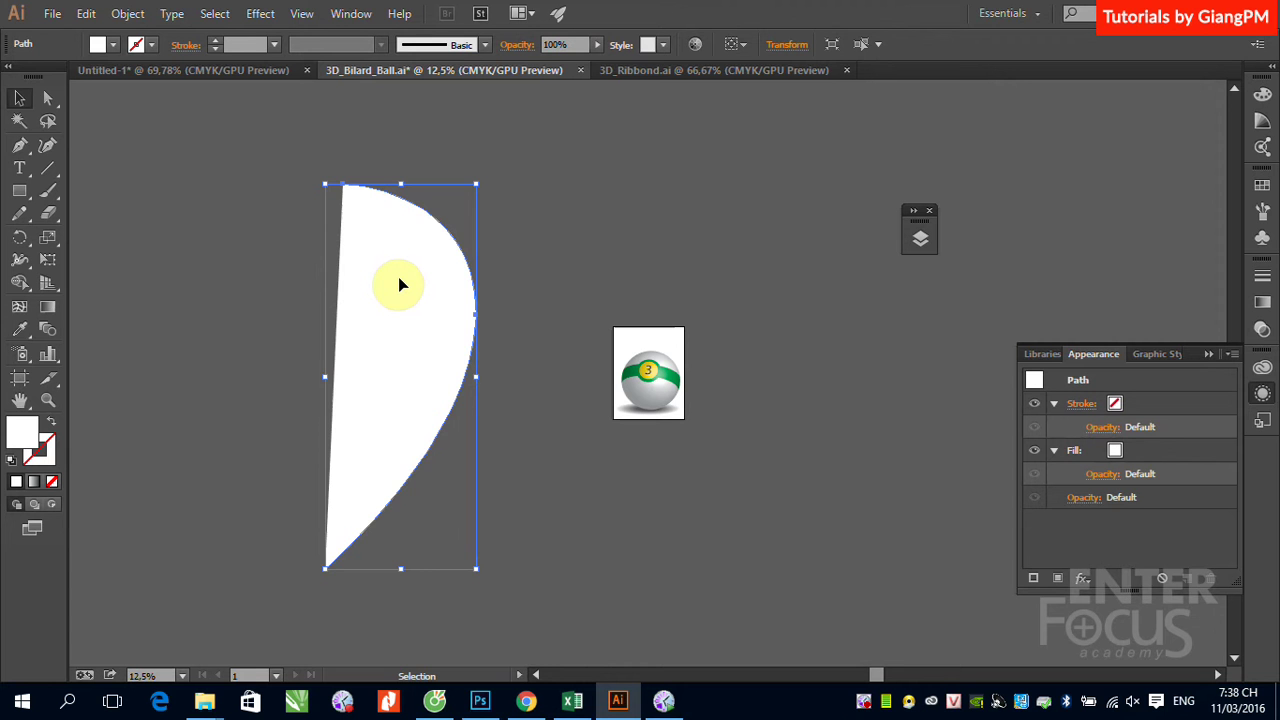
{"action": "key", "text": "Delete"}
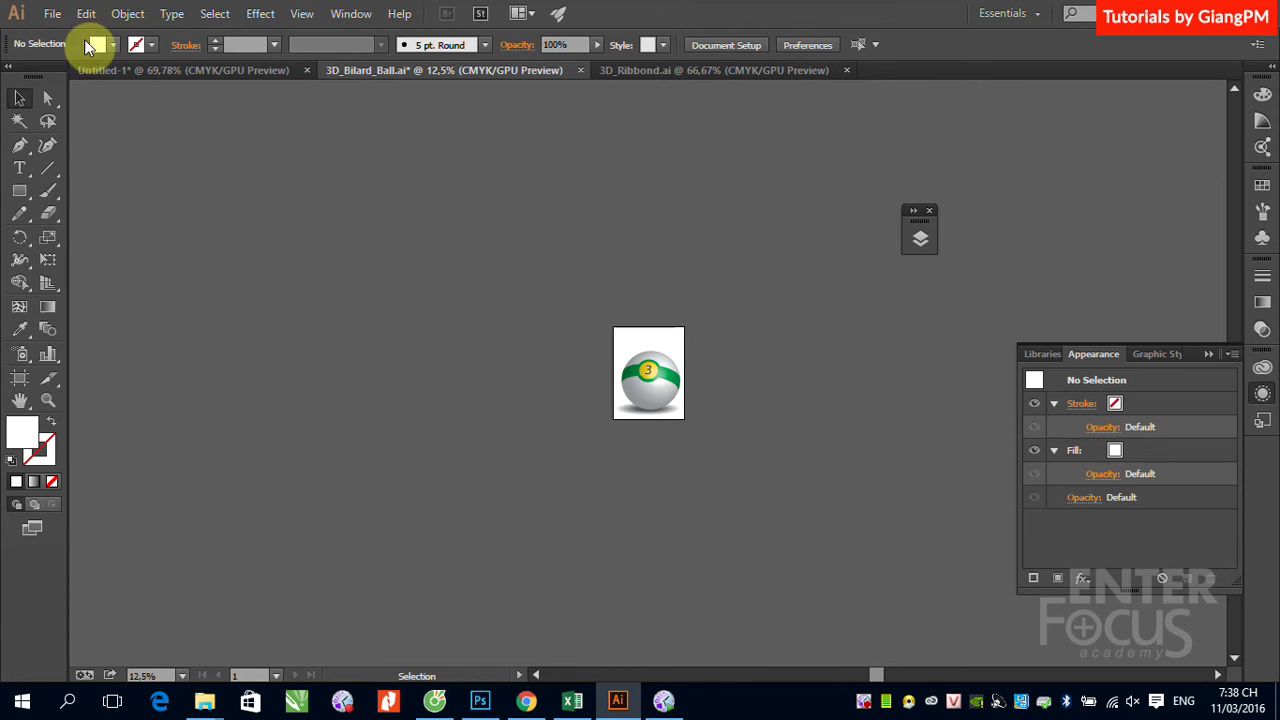
- Create a new Letter print document, Untitled-2, with the default settings
{"action": "left_click", "coordinate": [62, 15]}
{"action": "left_click", "coordinate": [70, 33]}
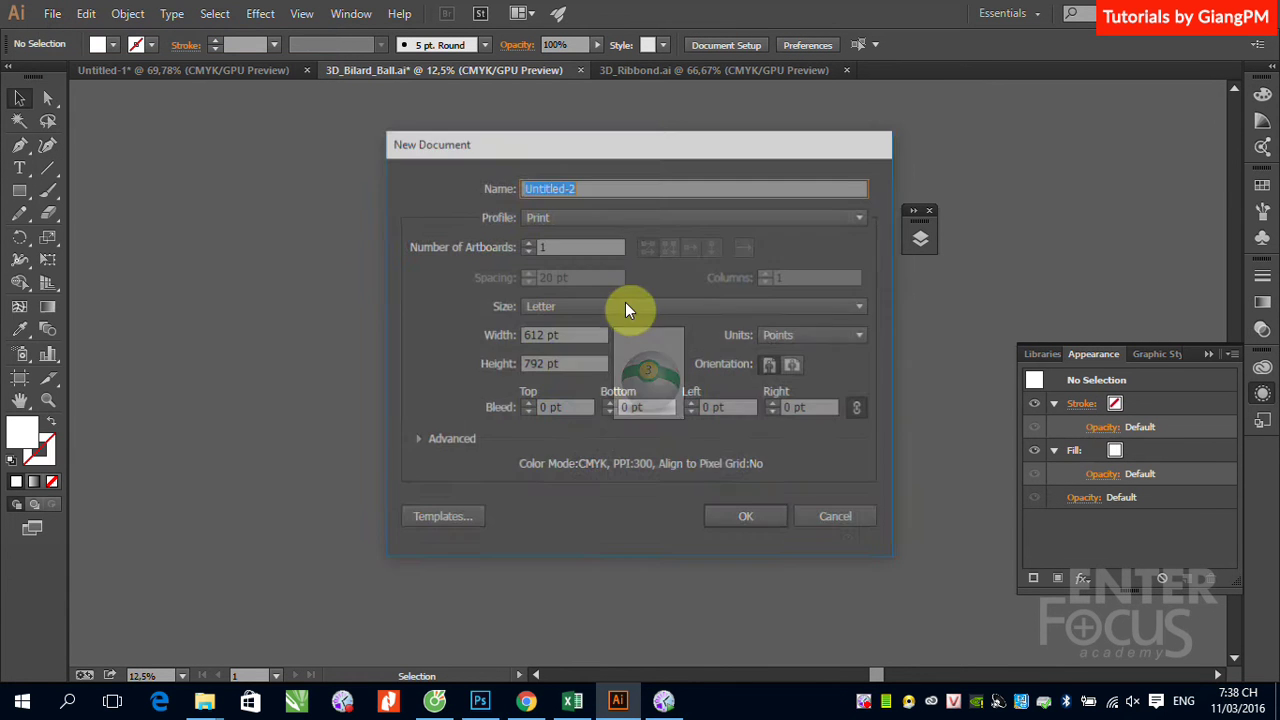
{"action": "left_click", "coordinate": [748, 519]}
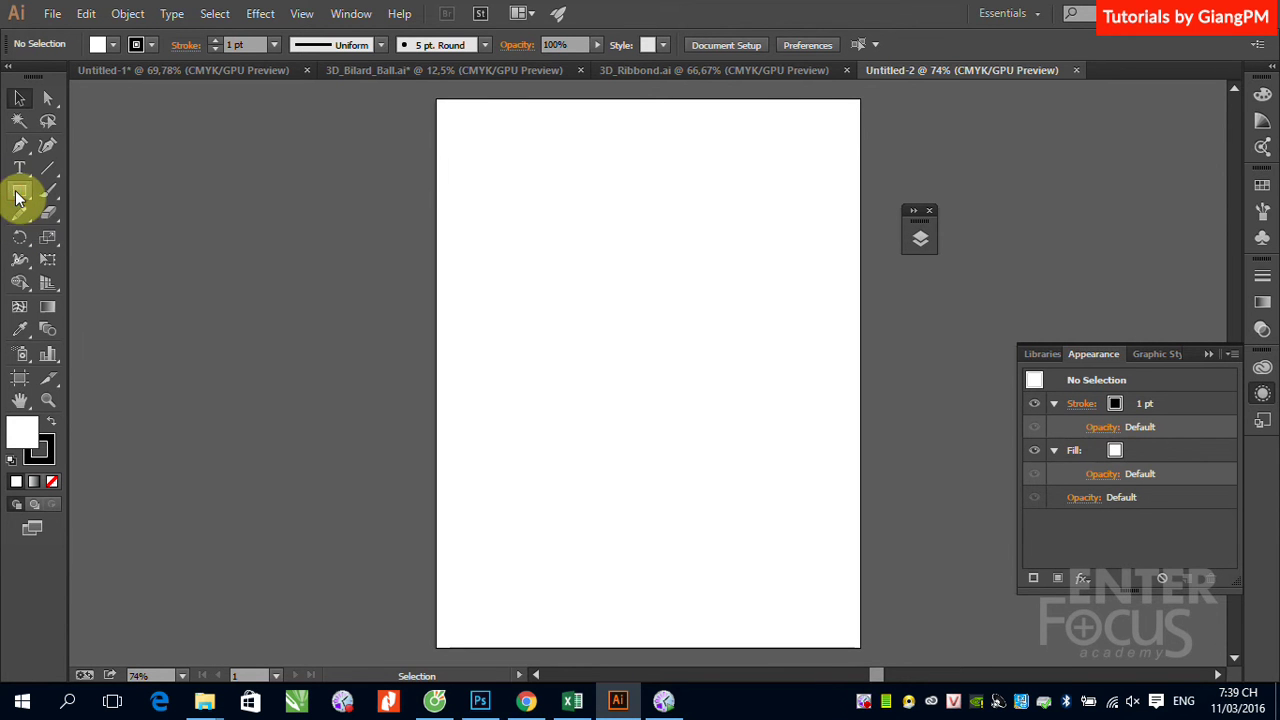
- Draw a 90 × 55 mm rectangle by entering its exact size
{"action": "left_click", "coordinate": [19, 191]}
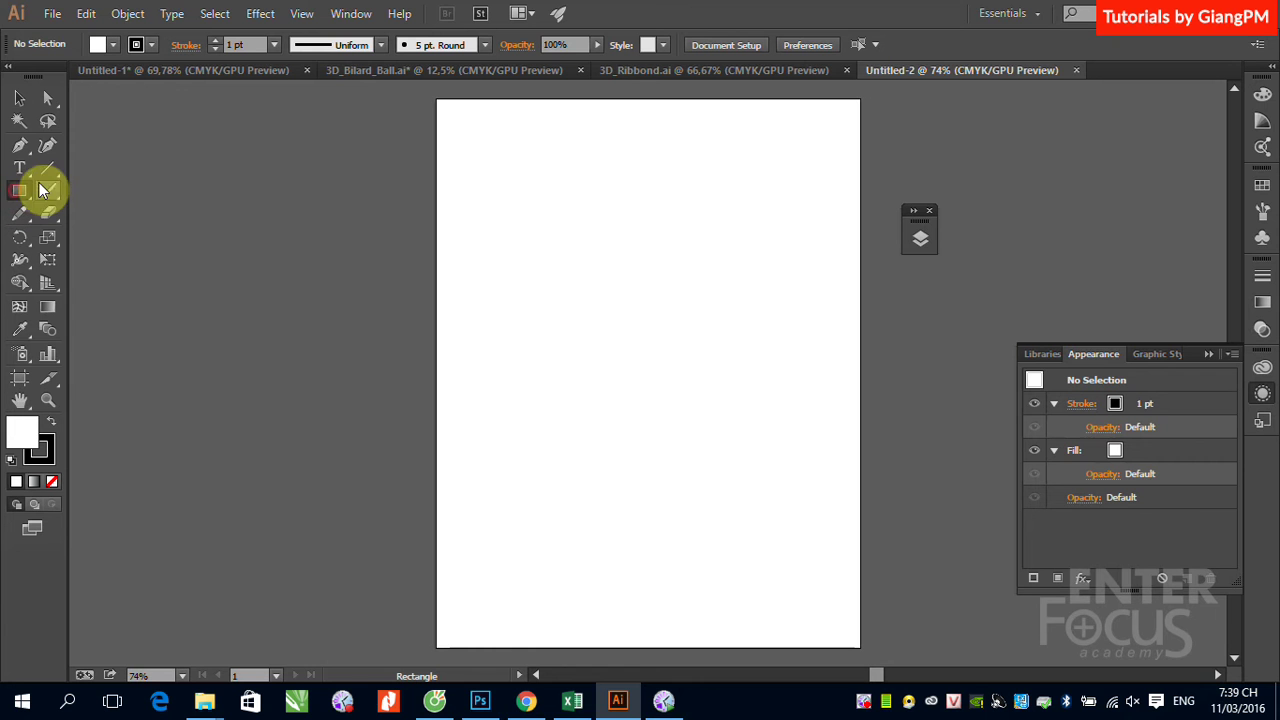
{"action": "left_click", "coordinate": [523, 276]}
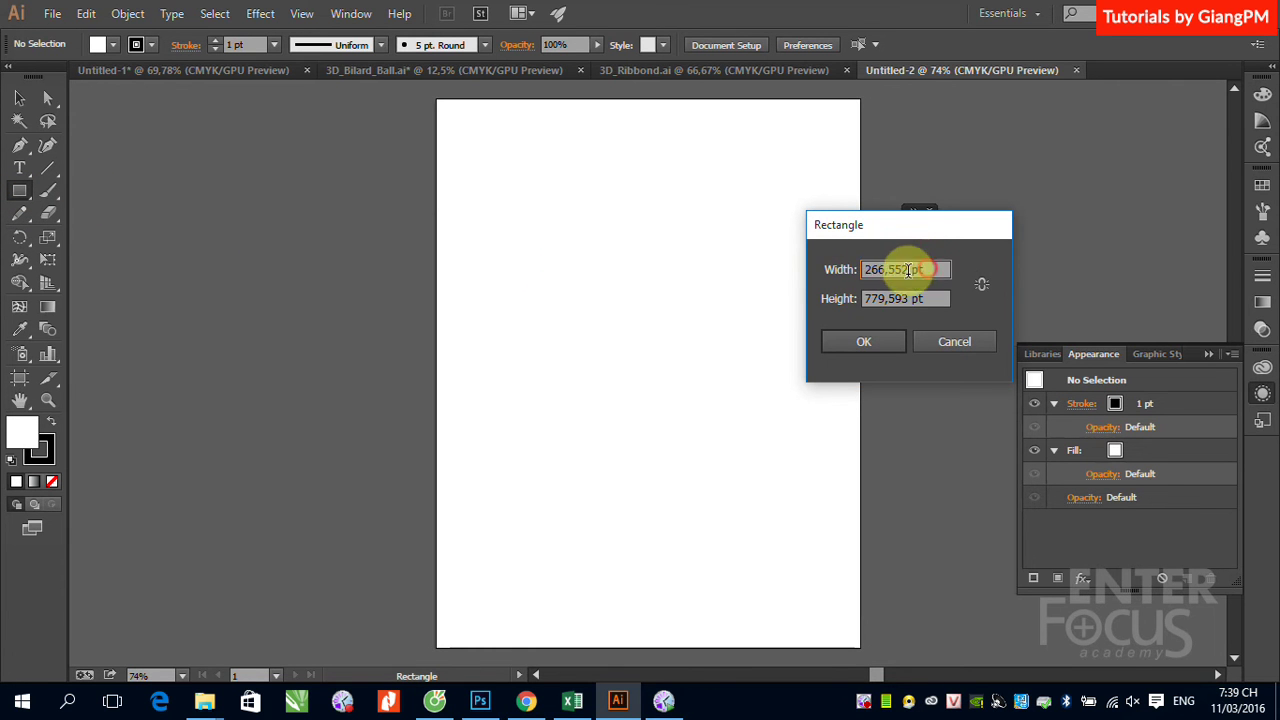
{"action": "type", "text": "90 "}
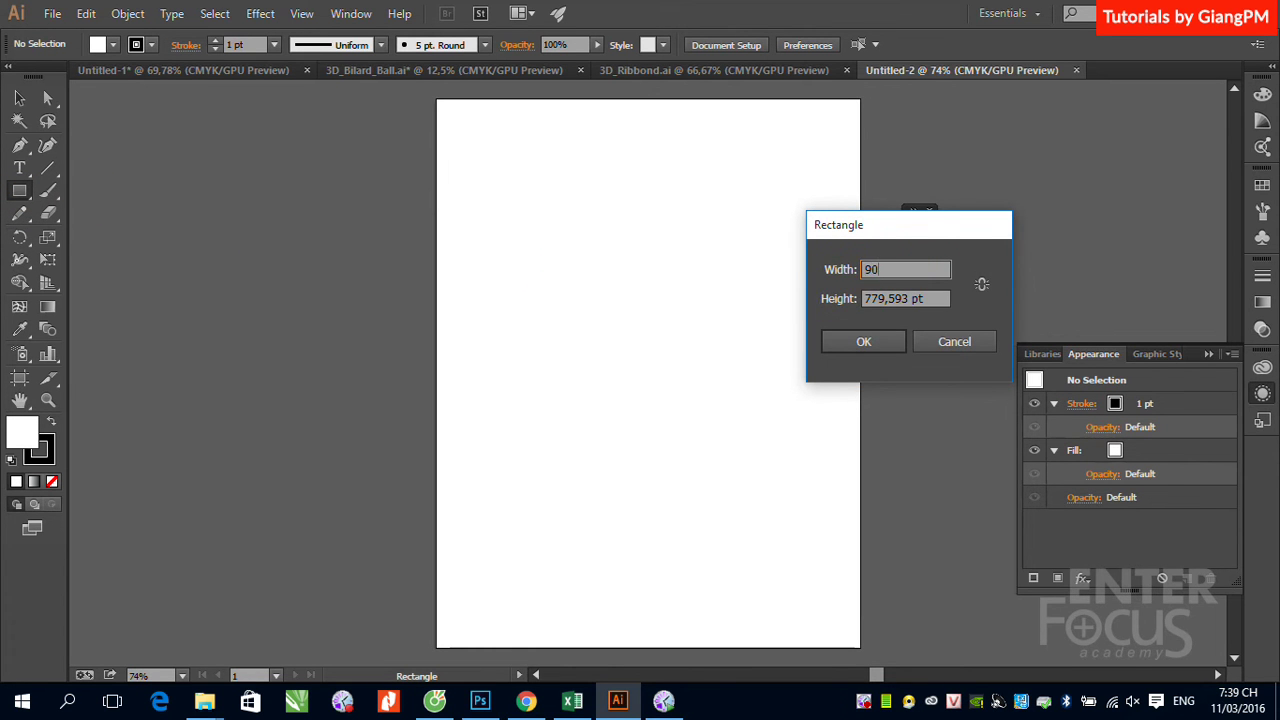
{"action": "type", "text": "mm"}
{"action": "key", "text": "Tab"}
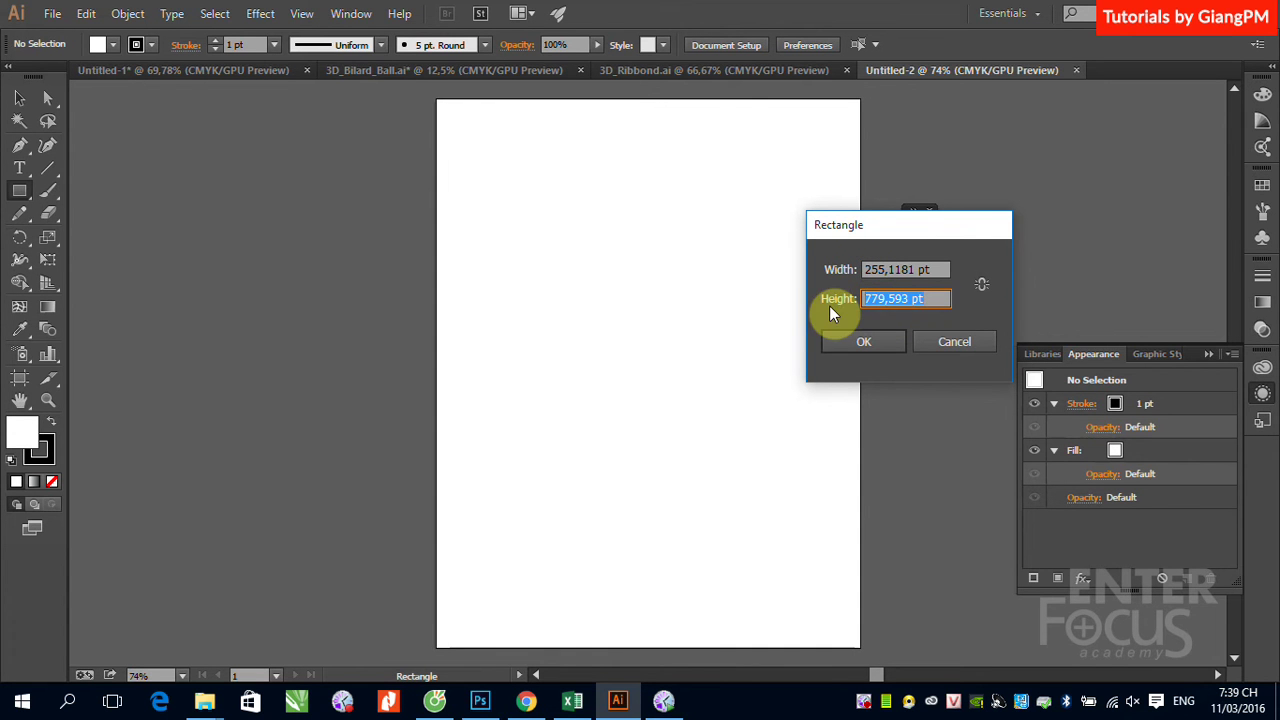
{"action": "type", "text": "55 "}
{"action": "type", "text": "mm"}
{"action": "left_click", "coordinate": [894, 341]}
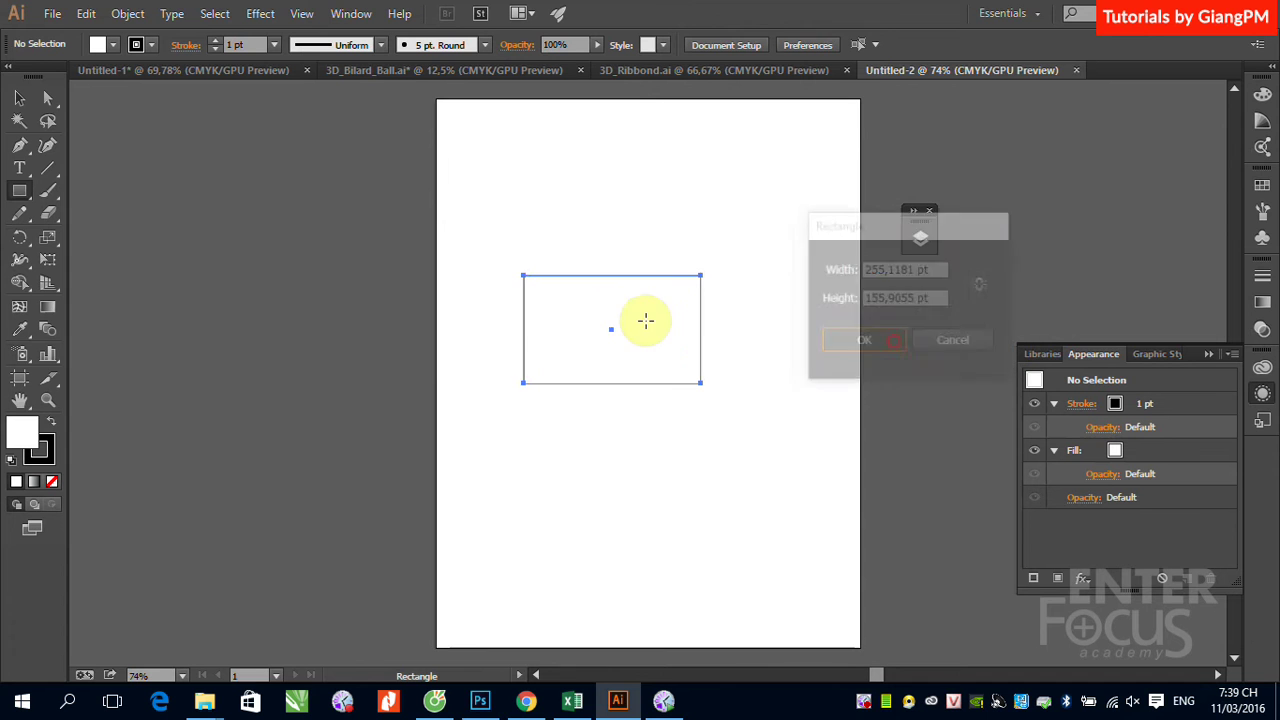
{"action": "left_click", "coordinate": [20, 104]}
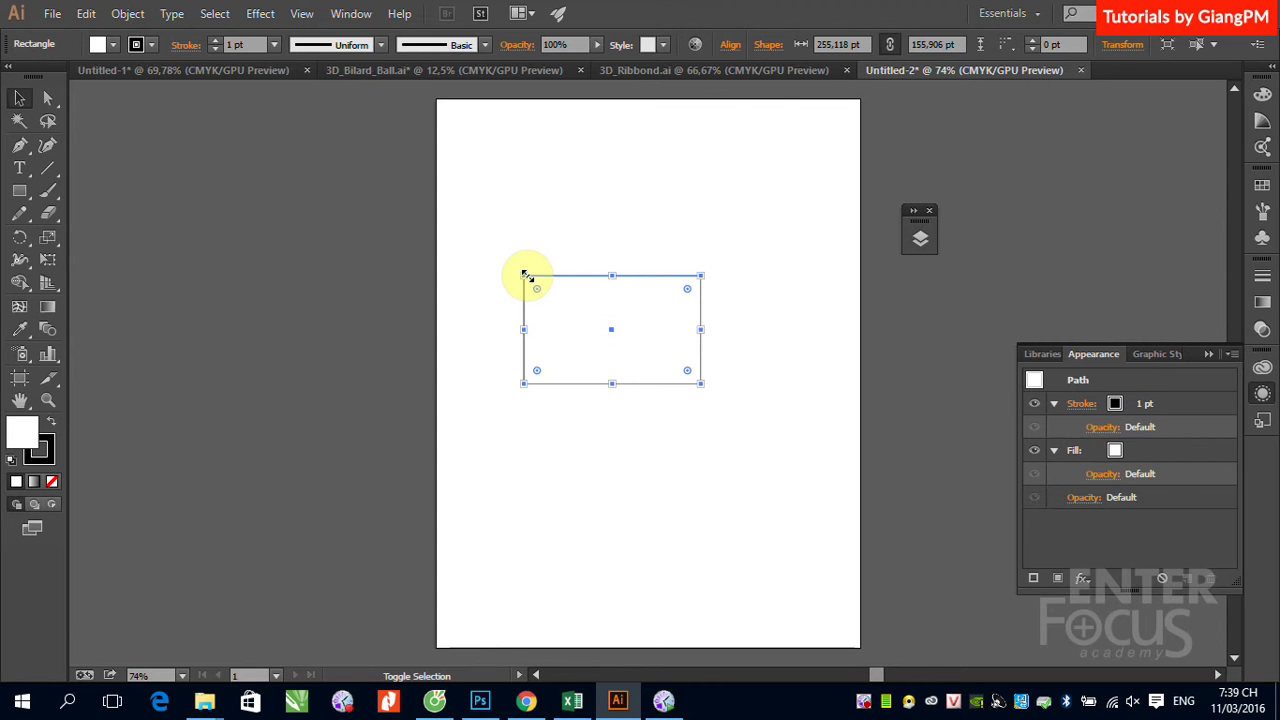
- Undo a trial enlargement of the rectangle and zoom in closely on it
{"action": "left_click_drag", "start_coordinate": [524, 275], "coordinate": [124, 91]}
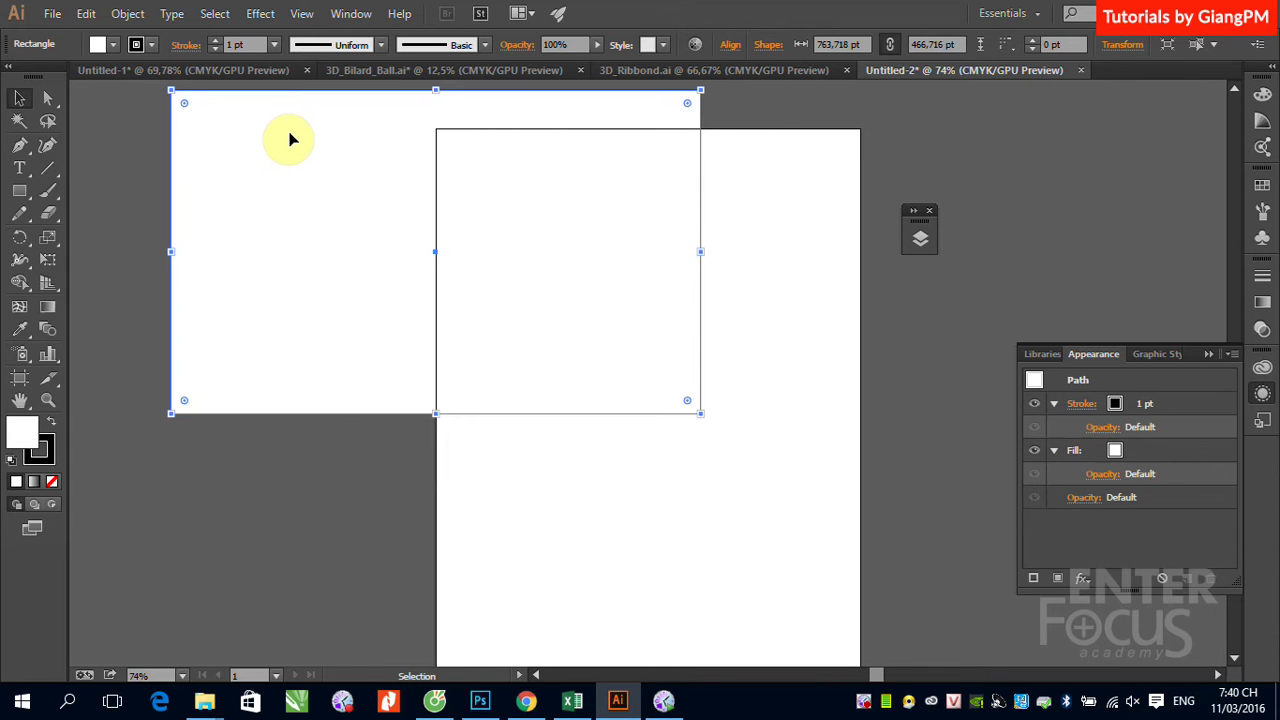
{"action": "key", "text": "ctrl+z"}
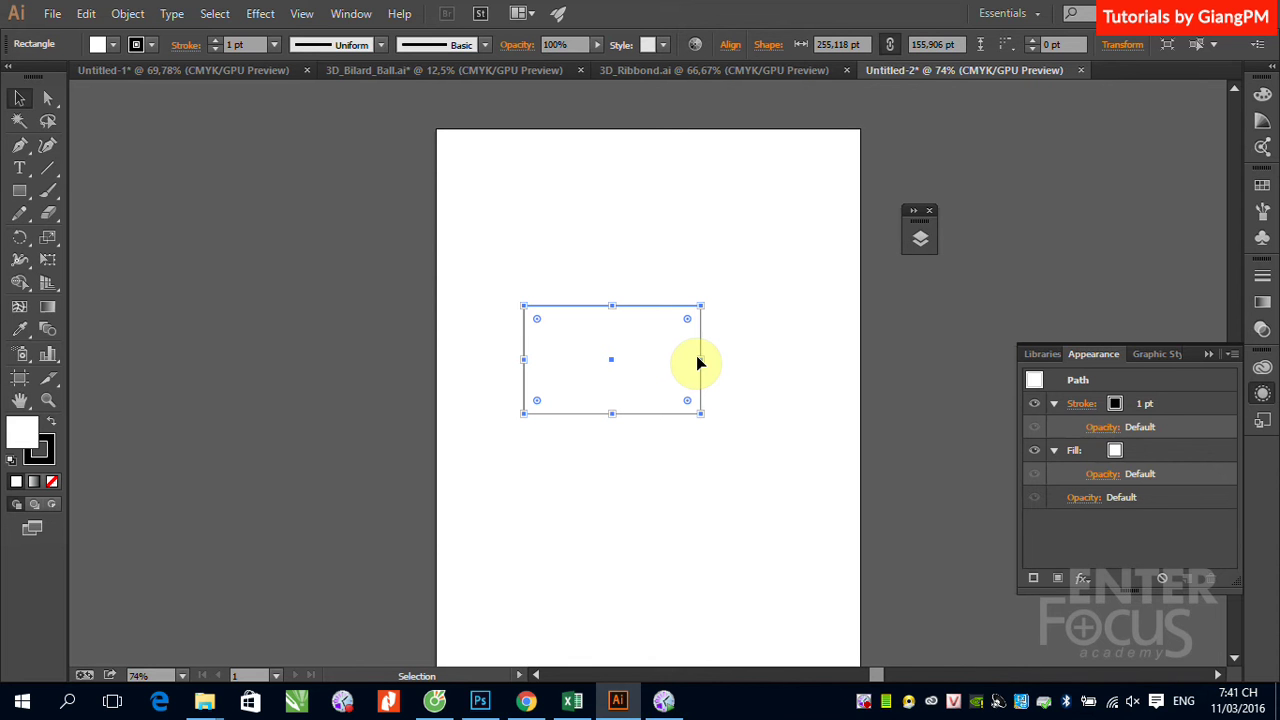
{"action": "key", "text": "a"}
{"action": "key", "text": "z"}
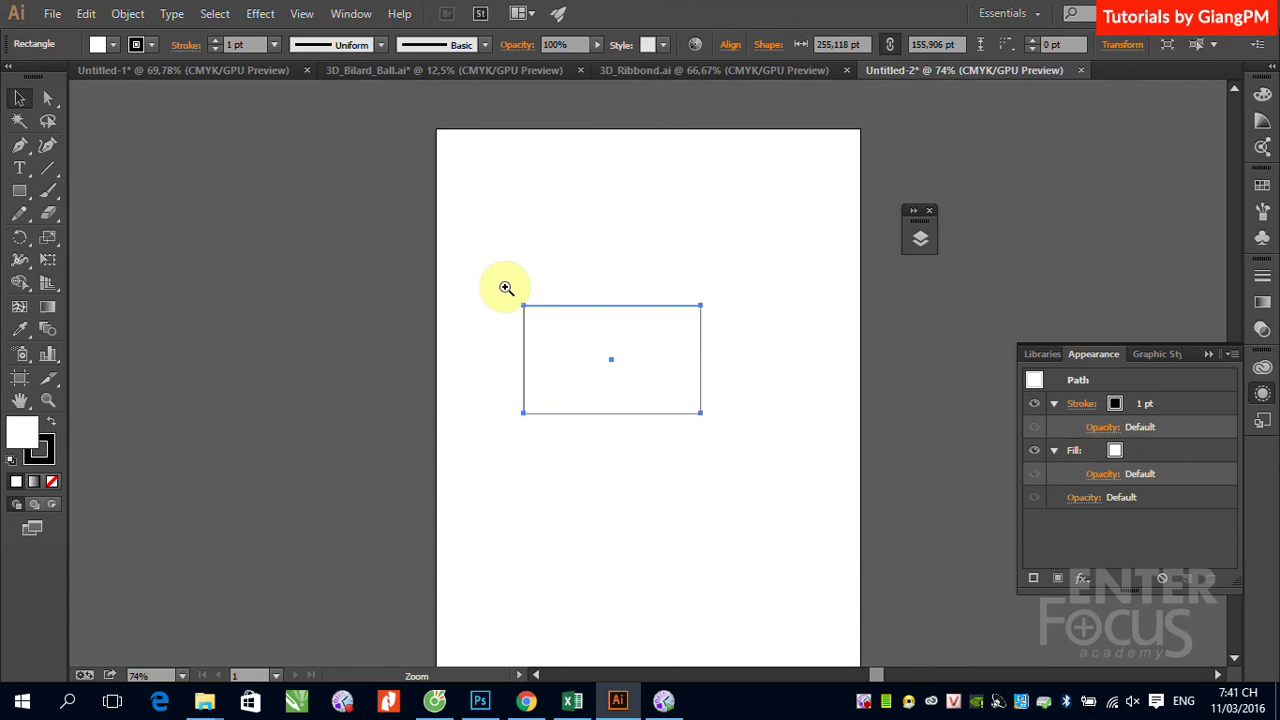
{"action": "left_click_drag", "start_coordinate": [506, 287], "coordinate": [745, 437]}
{"action": "key", "text": "v"}
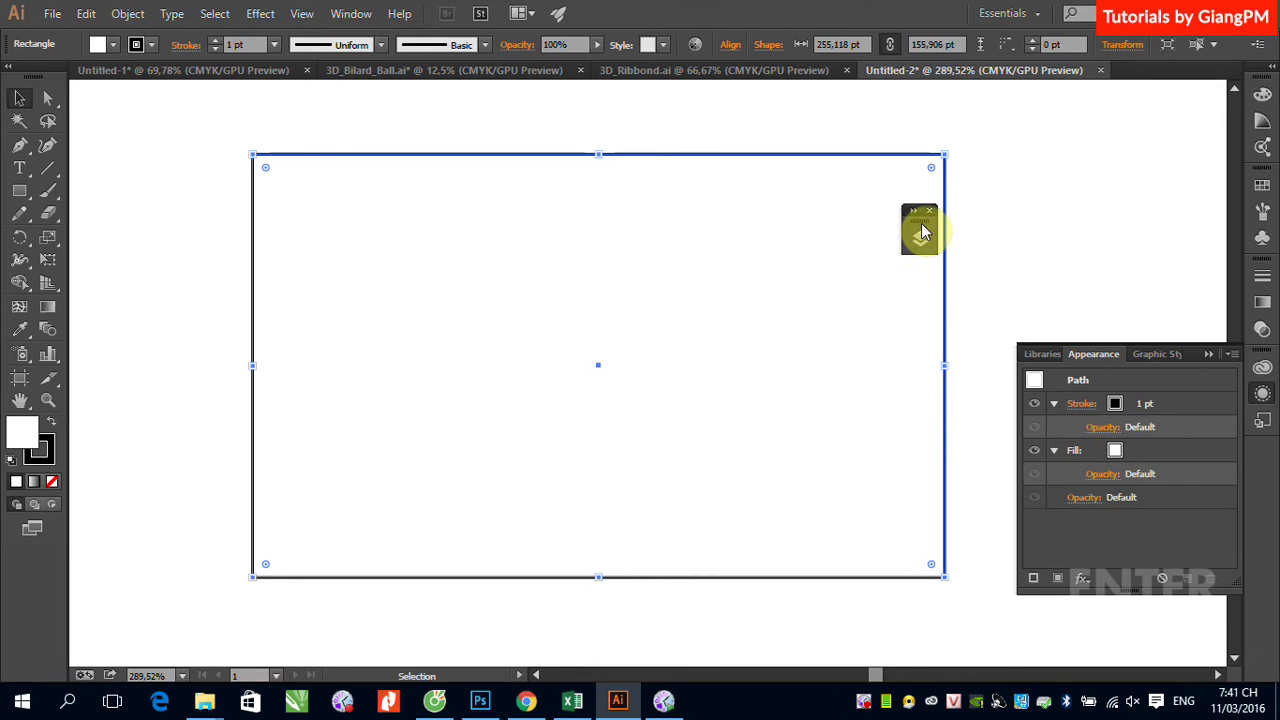
{"action": "left_click_drag", "start_coordinate": [920, 221], "coordinate": [1095, 187]}
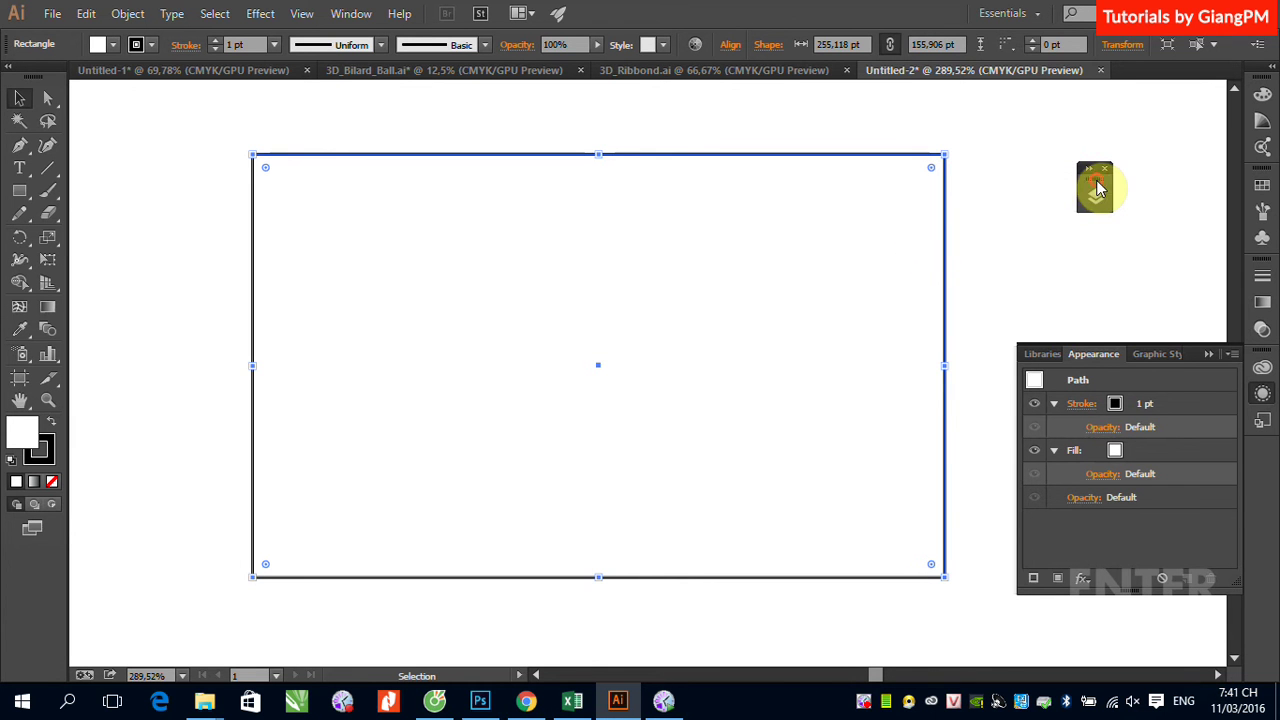
- Draw a small square in the rectangle's upper-left corner and fill it red
{"action": "left_click", "coordinate": [20, 191]}
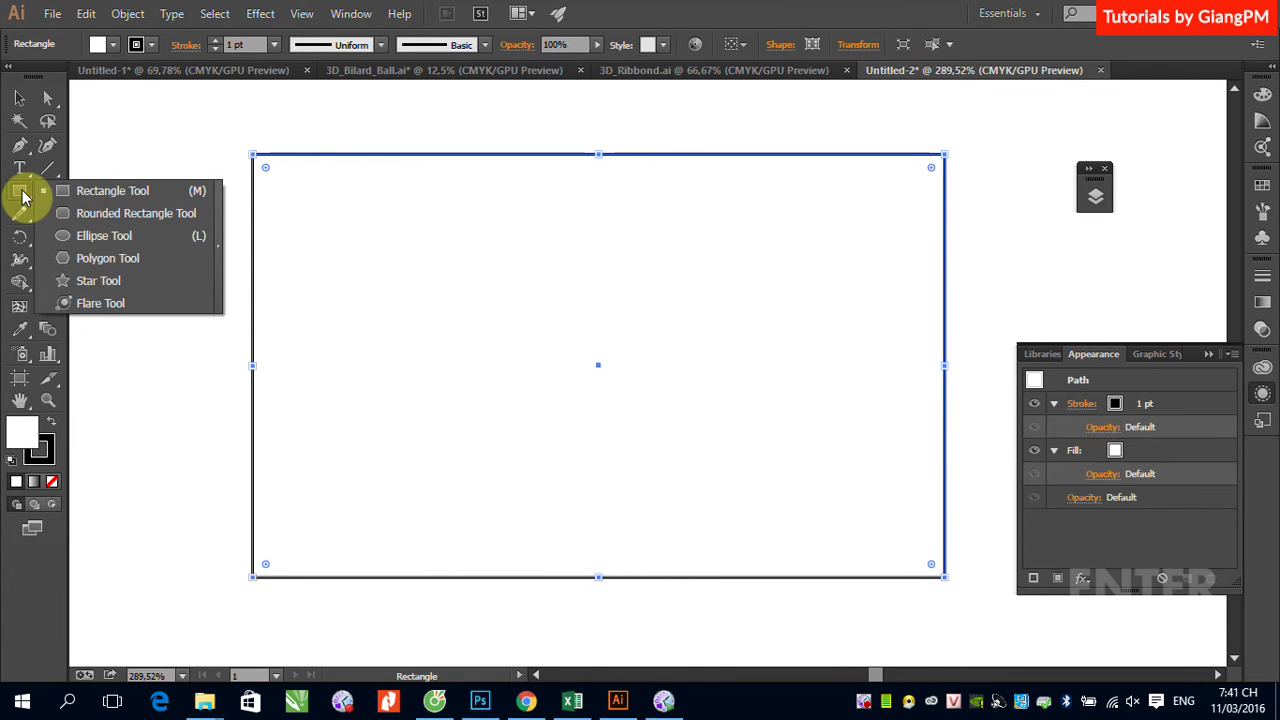
{"action": "left_click", "coordinate": [80, 190]}
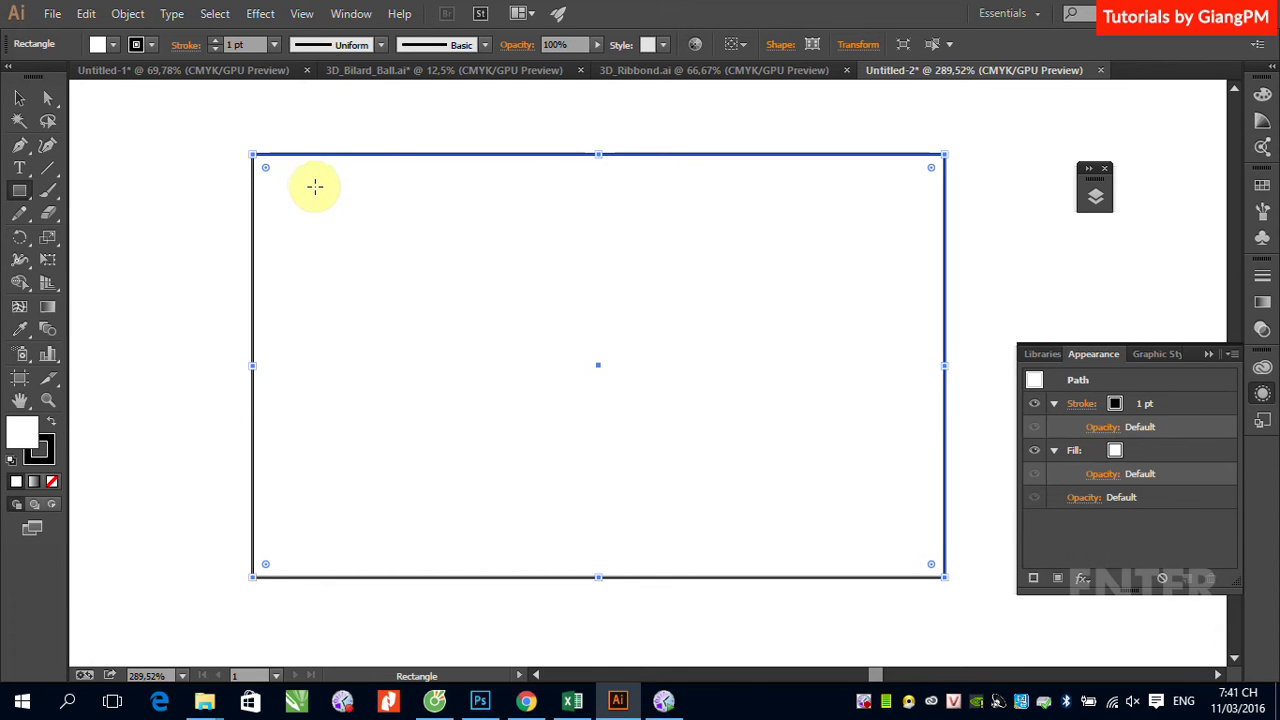
{"action": "left_click_drag", "start_coordinate": [303, 182], "coordinate": [432, 311]}
{"action": "left_click", "coordinate": [1262, 185]}
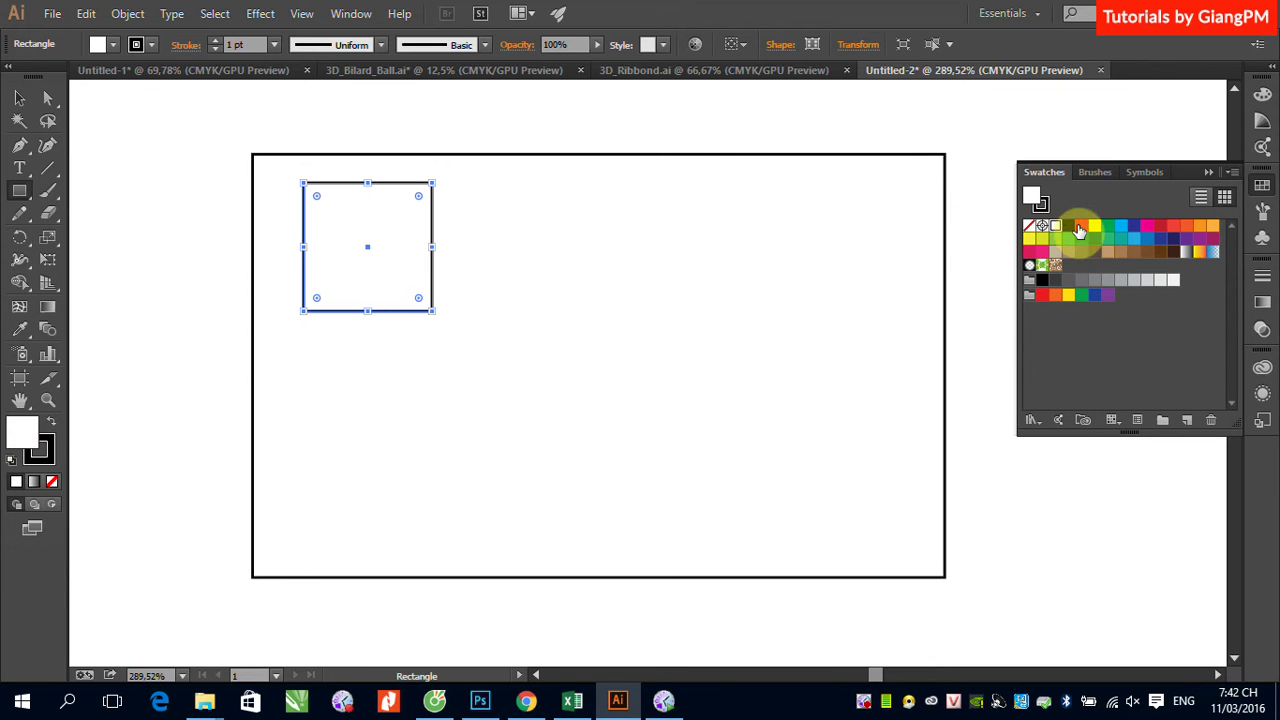
{"action": "left_click", "coordinate": [1081, 225]}
{"action": "left_click", "coordinate": [19, 97]}
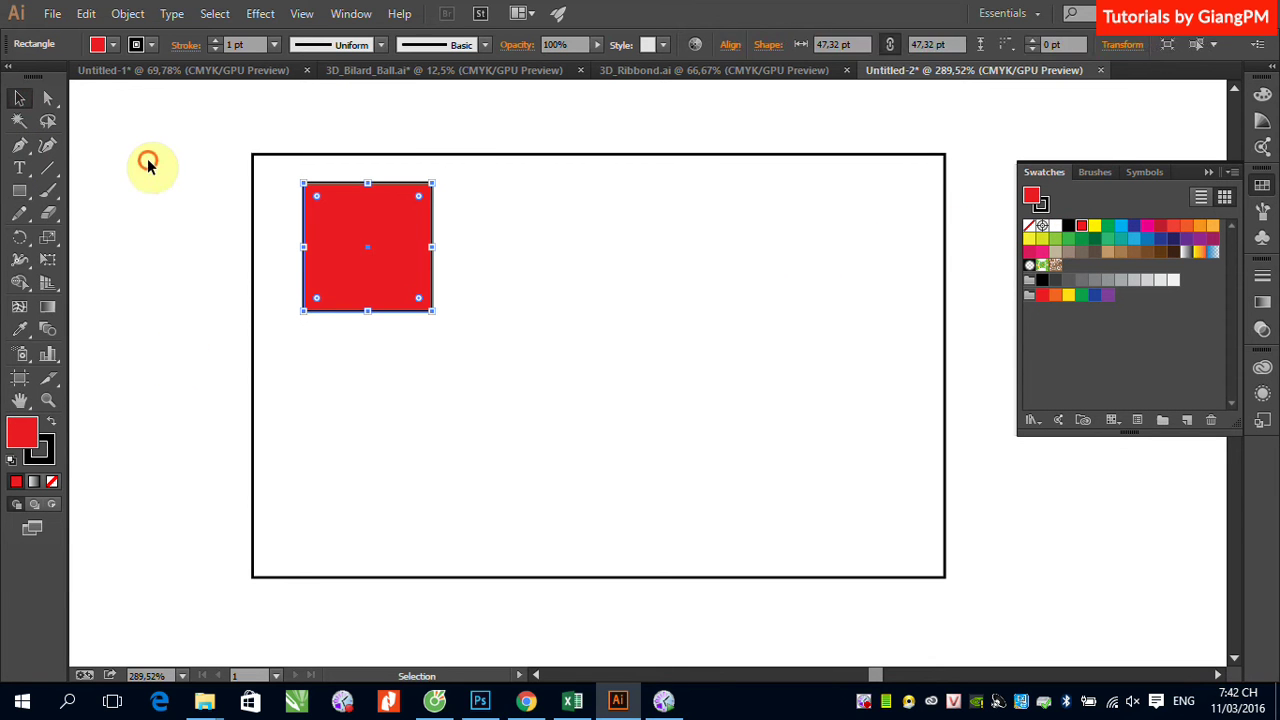
{"action": "left_click", "coordinate": [203, 352]}
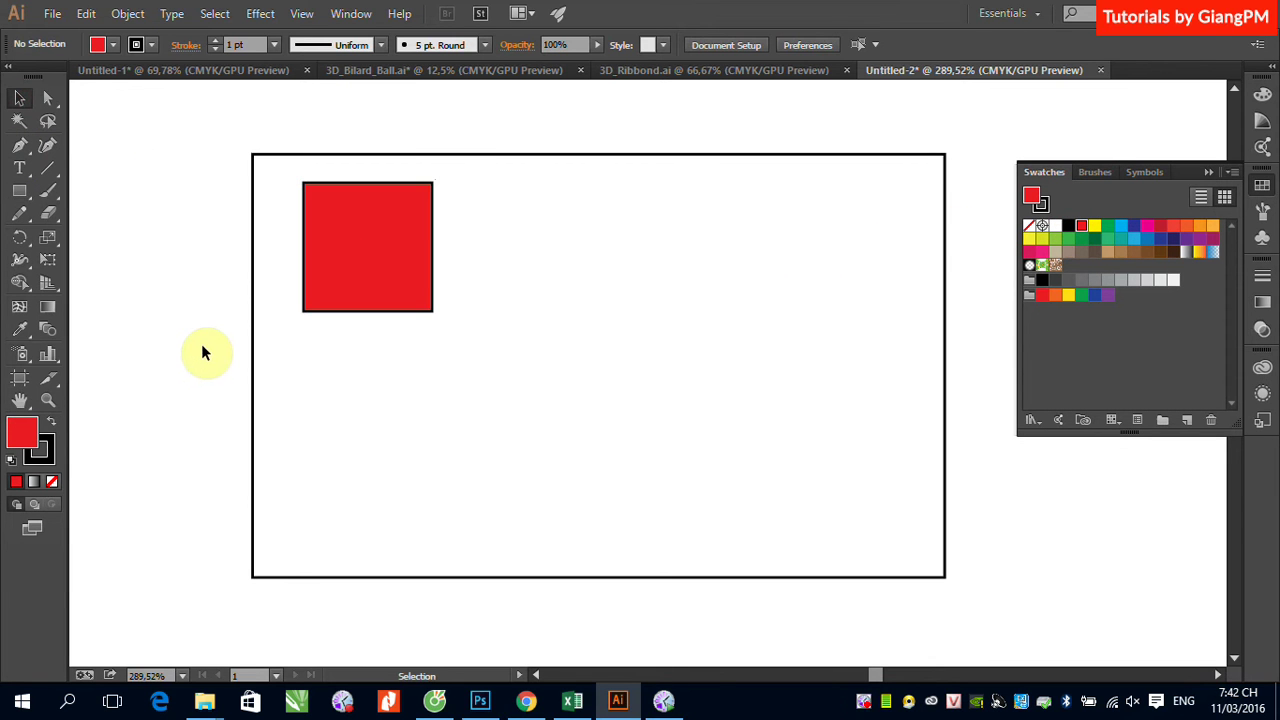
{"action": "left_click", "coordinate": [20, 168]}
- Type the contact's name as a text line beside the red square
{"action": "left_click", "coordinate": [531, 320]}
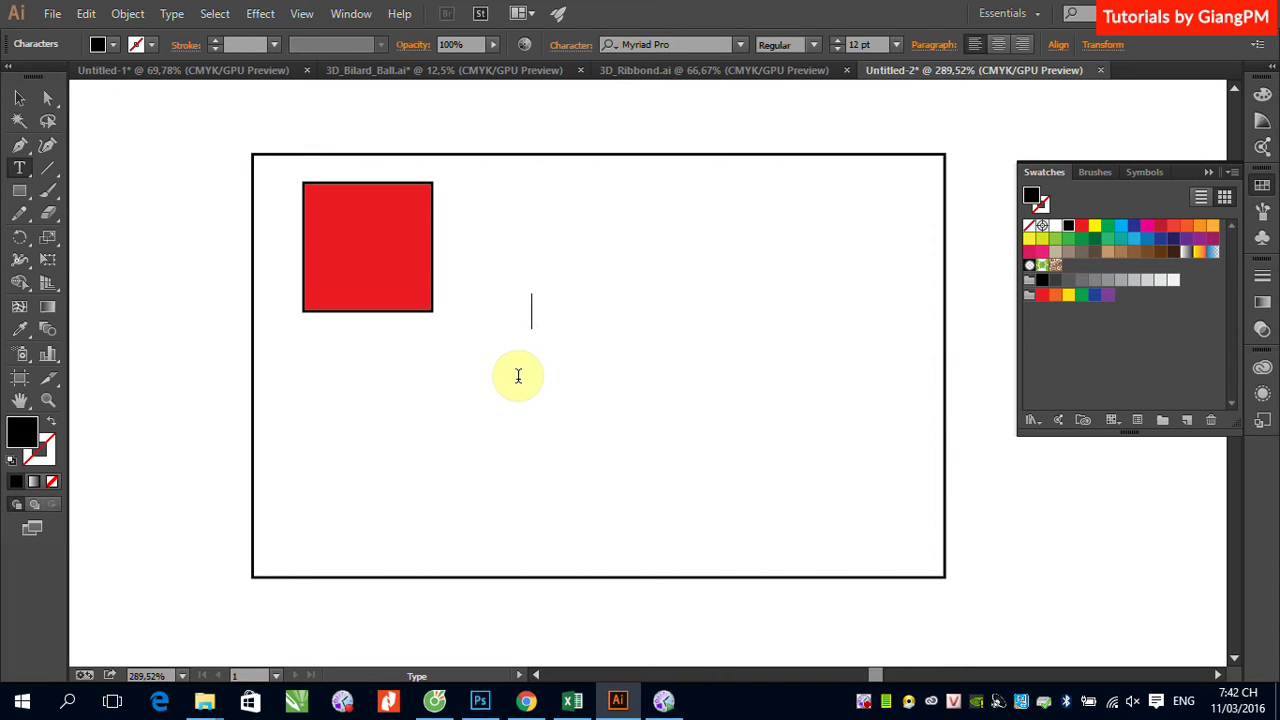
{"action": "type", "text": "NGU"}
{"action": "type", "text": "YEN "}
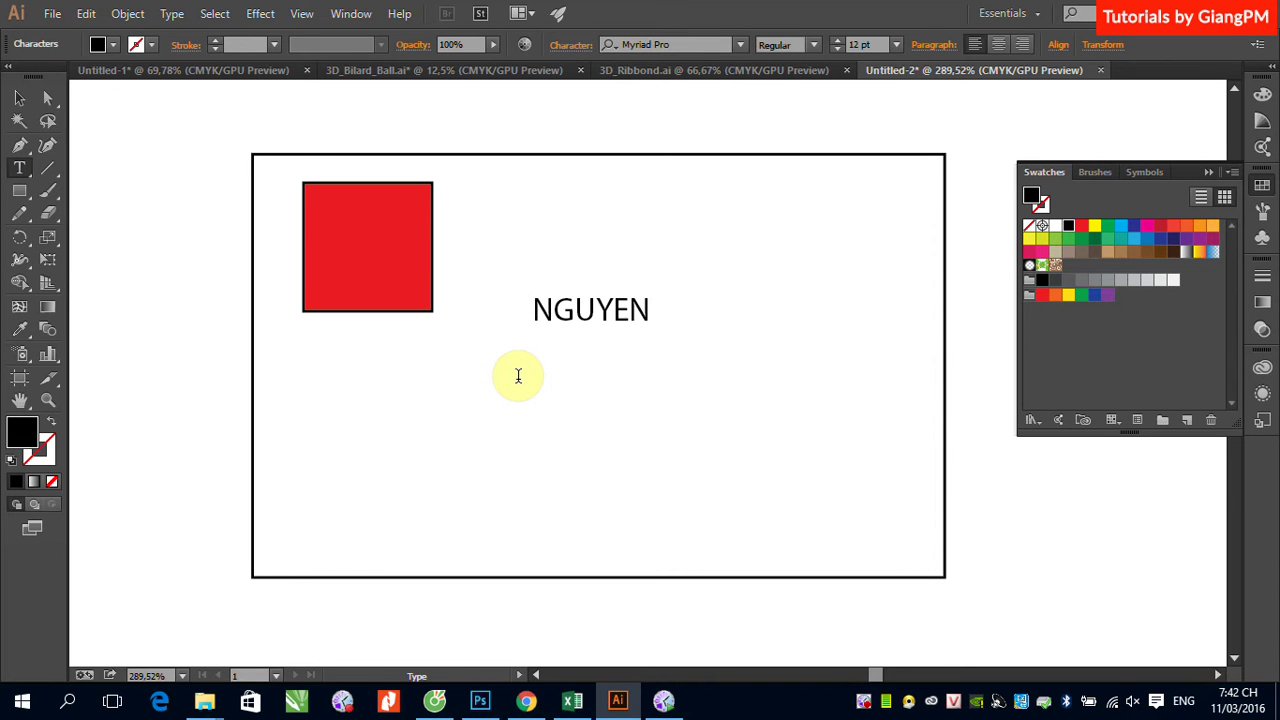
{"action": "type", "text": "VAN A"}
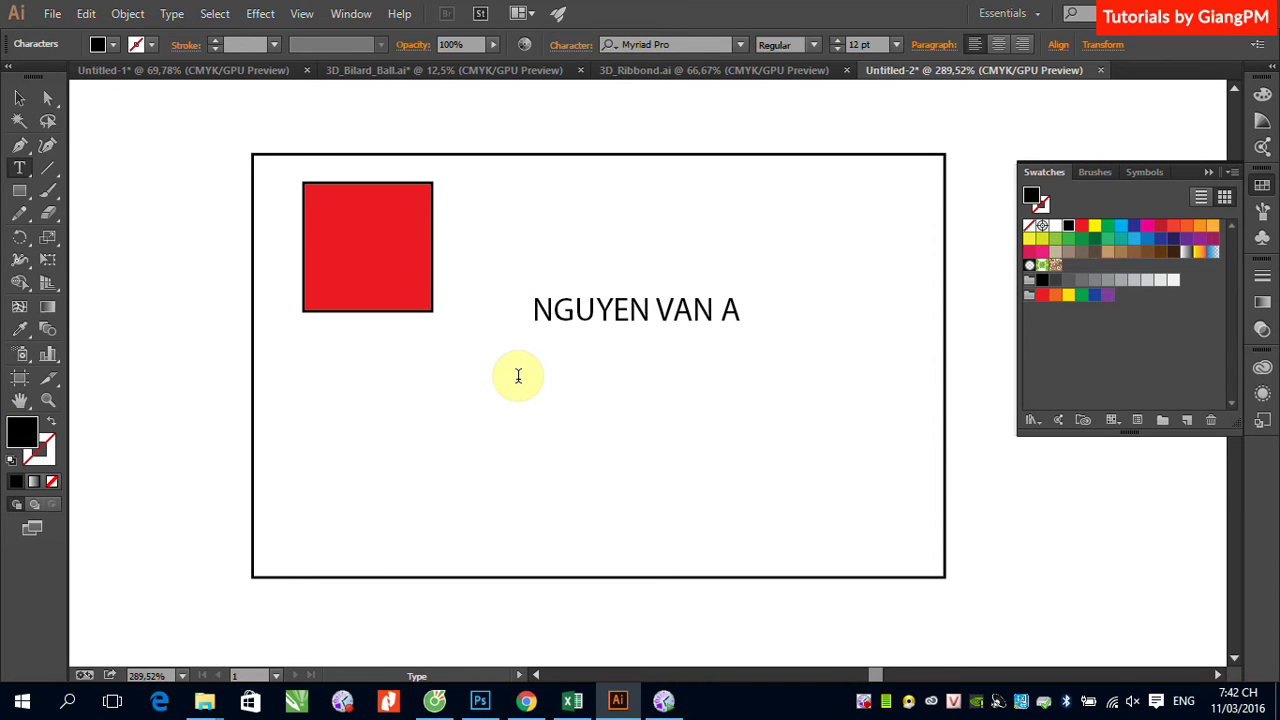
{"action": "key", "text": "Return"}
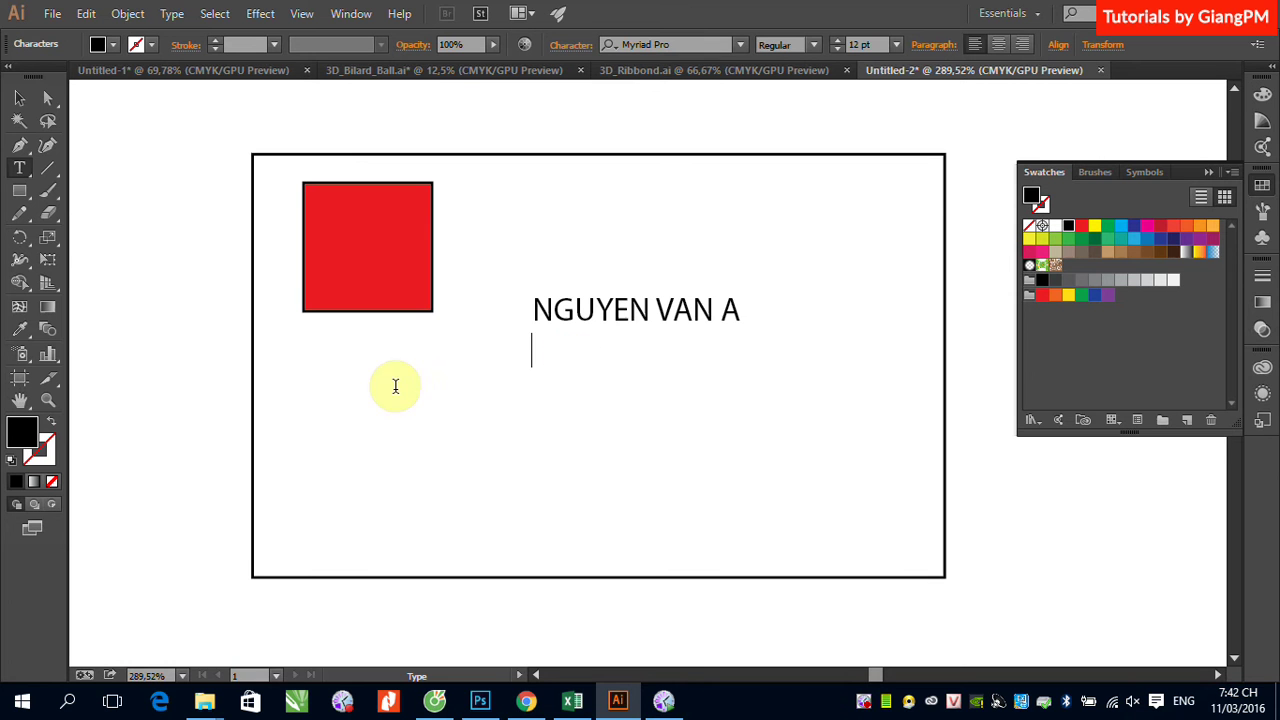
{"action": "left_click", "coordinate": [18, 97]}
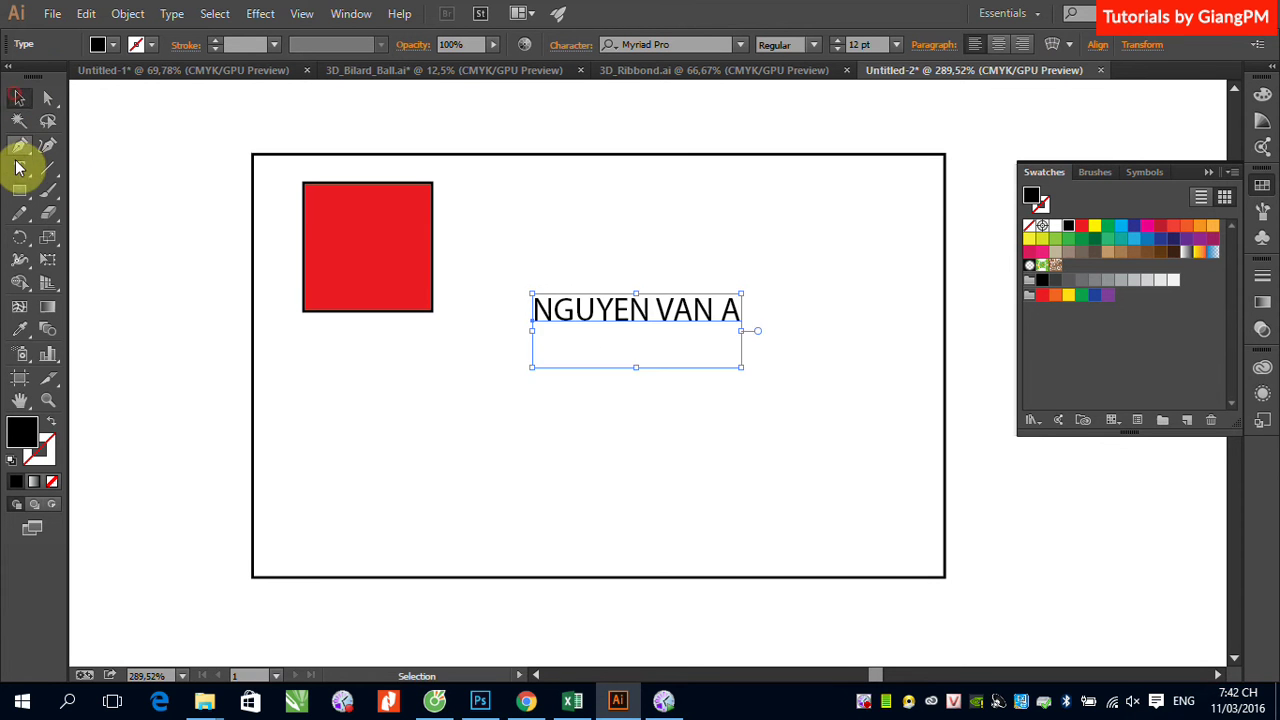
- Add the title 'Giam doc' and a phone number line below the name
{"action": "left_click", "coordinate": [19, 168]}
{"action": "left_click", "coordinate": [578, 452]}
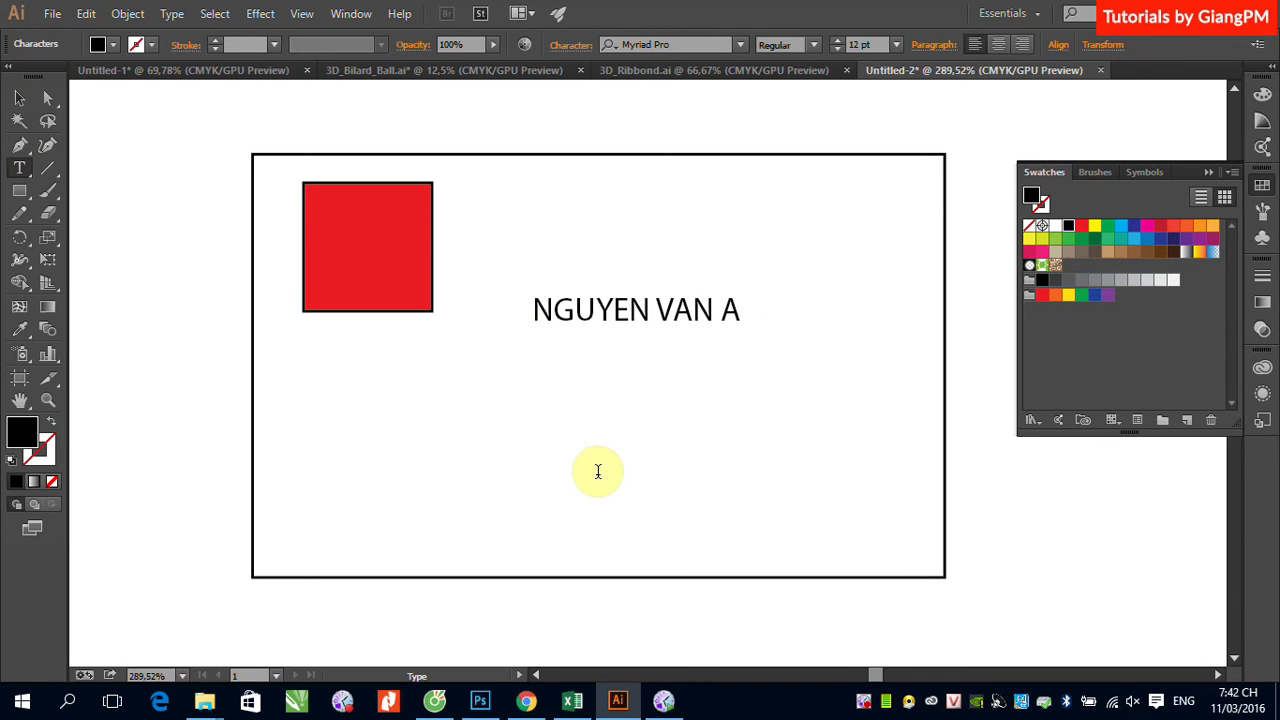
{"action": "type", "text": "Giam"}
{"action": "type", "text": " doc"}
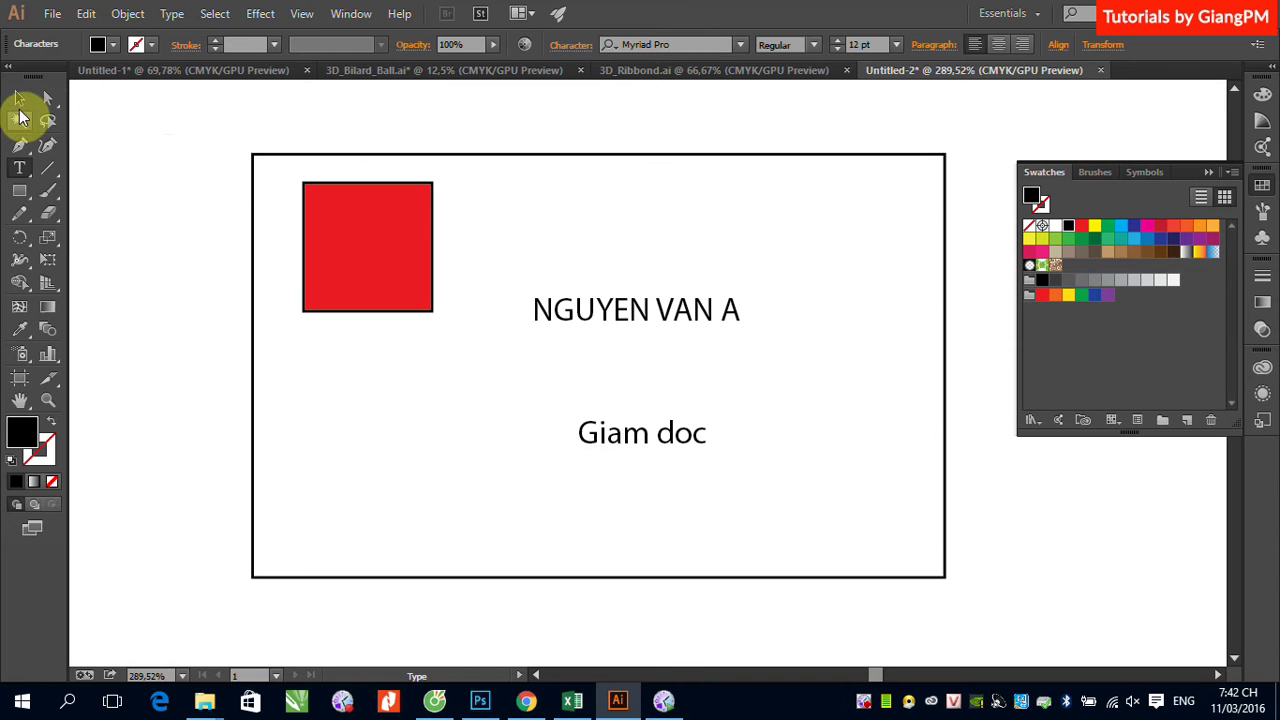
{"action": "left_click", "coordinate": [19, 98]}
{"action": "left_click", "coordinate": [22, 170]}
{"action": "left_click", "coordinate": [592, 500]}
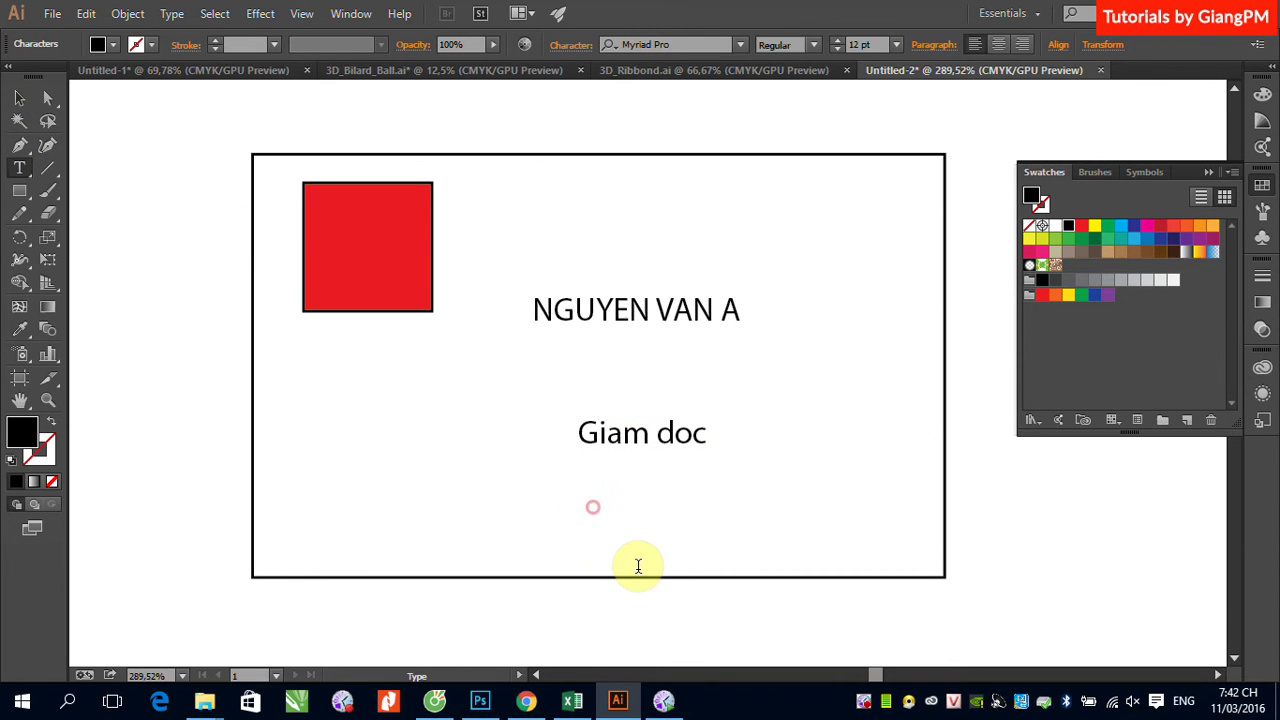
{"action": "type", "text": "090"}
{"action": "type", "text": "00000"}
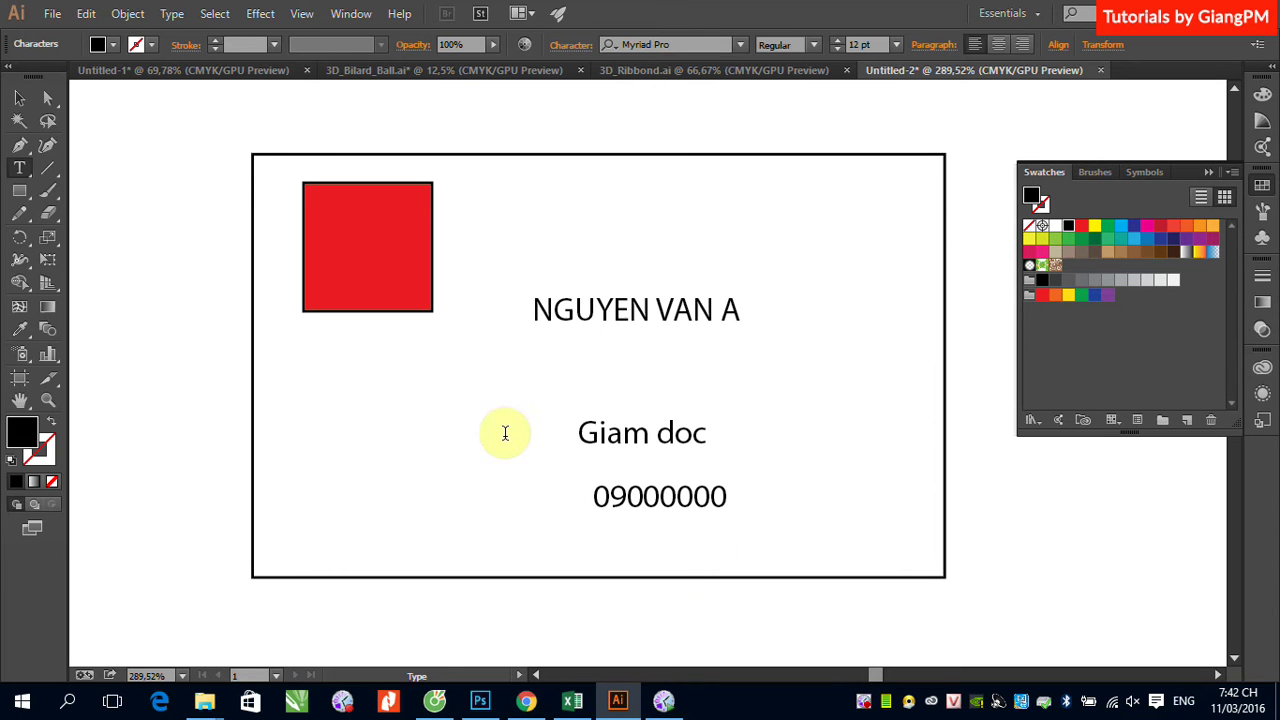
{"action": "left_click", "coordinate": [19, 98]}
- Add the contact's e-mail address as a text line, ending in .com
{"action": "left_click", "coordinate": [18, 172]}
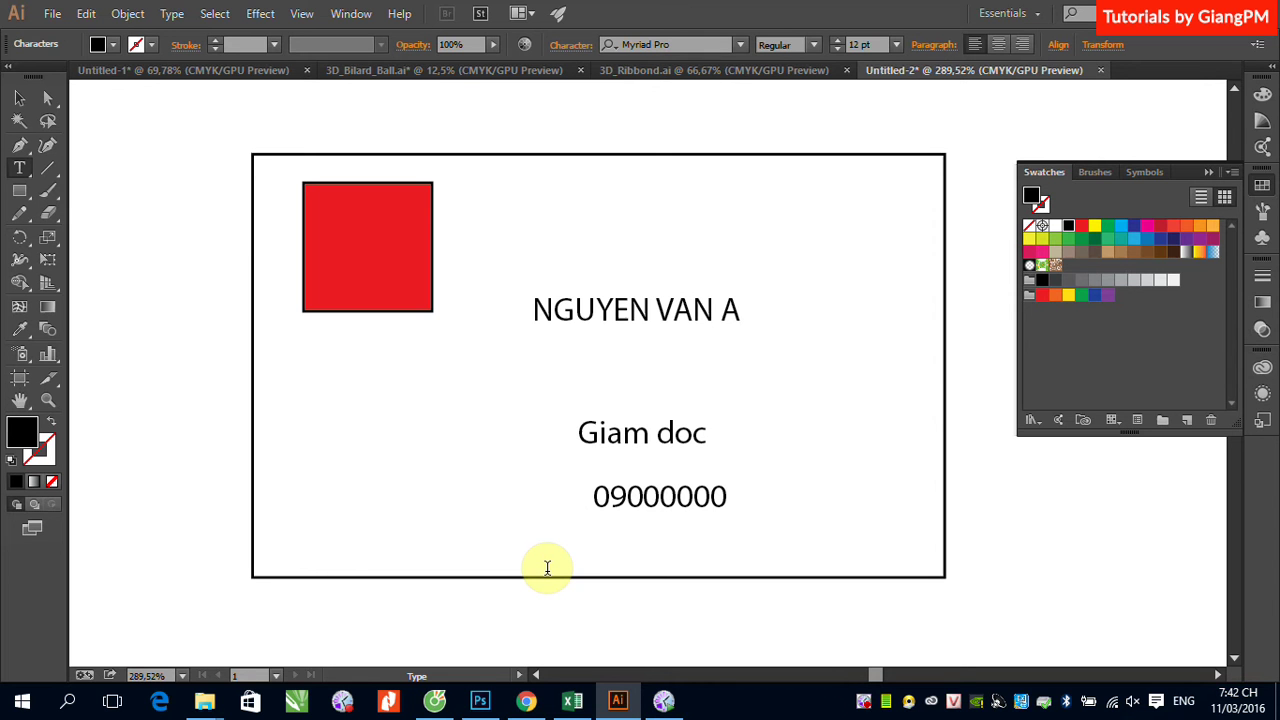
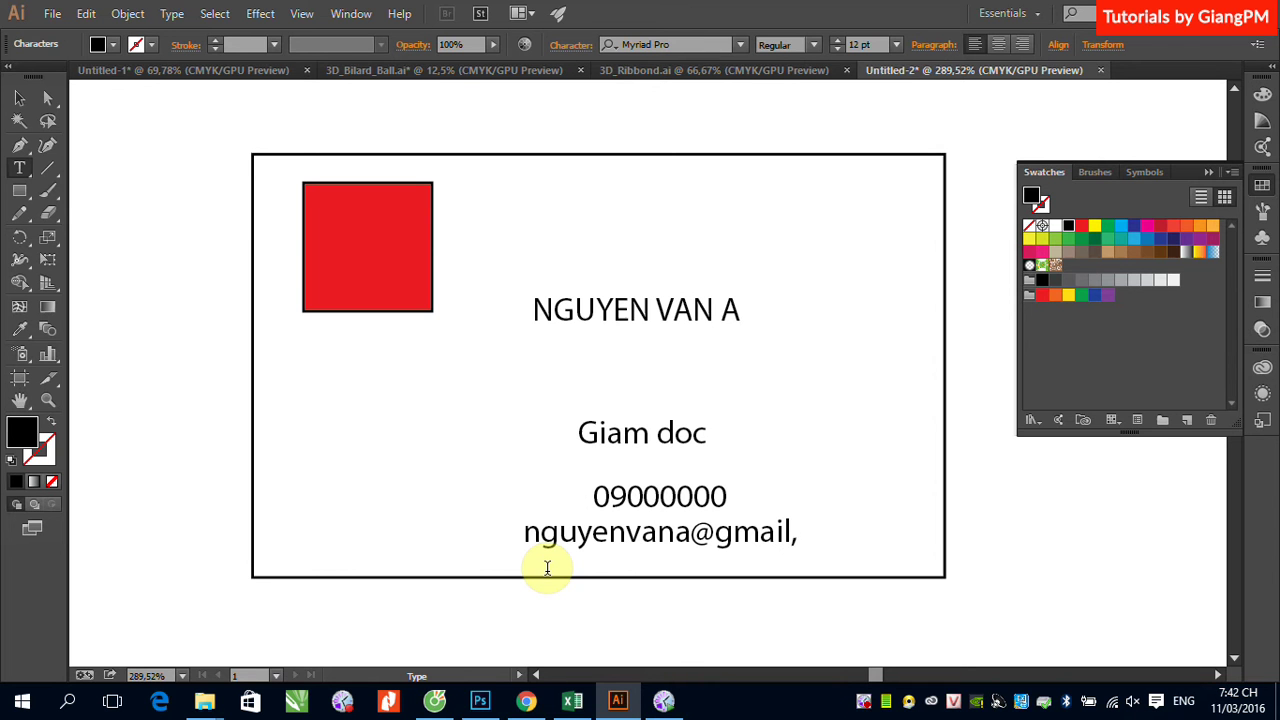
{"action": "left_click", "coordinate": [19, 97]}
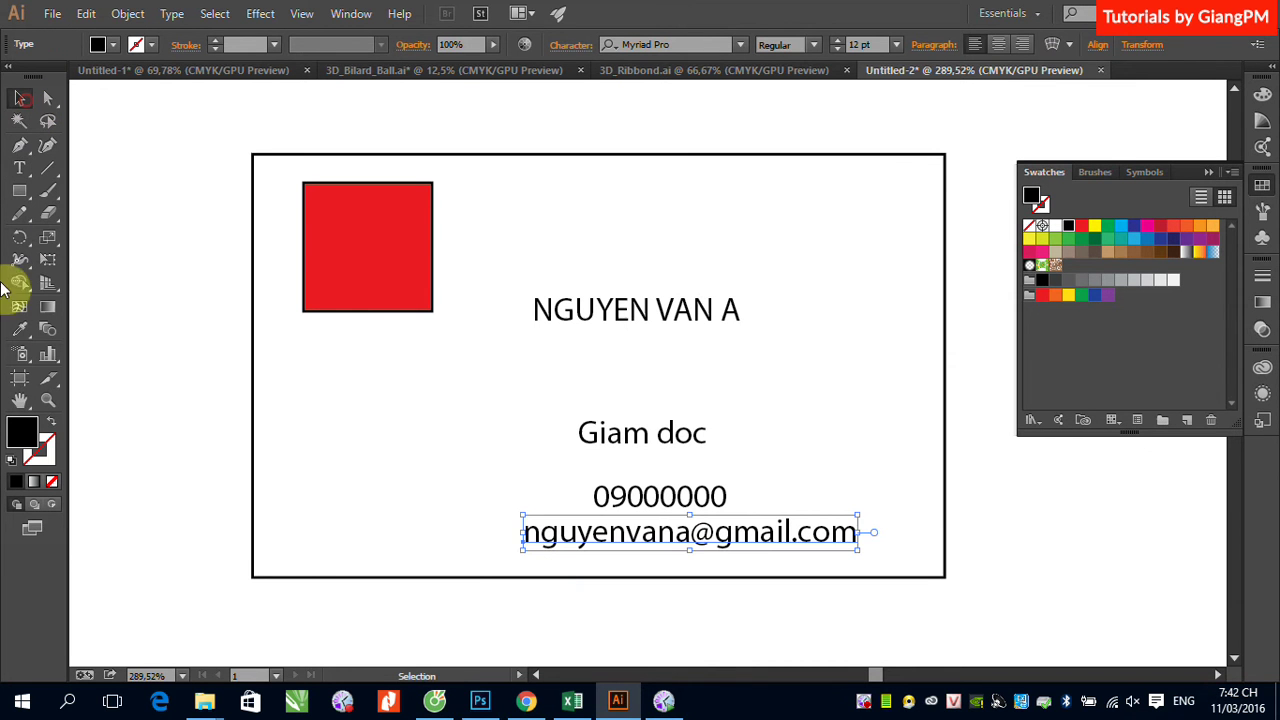
- Type the company name line above the contact name, fixing its capitalization
{"action": "left_click", "coordinate": [19, 168]}
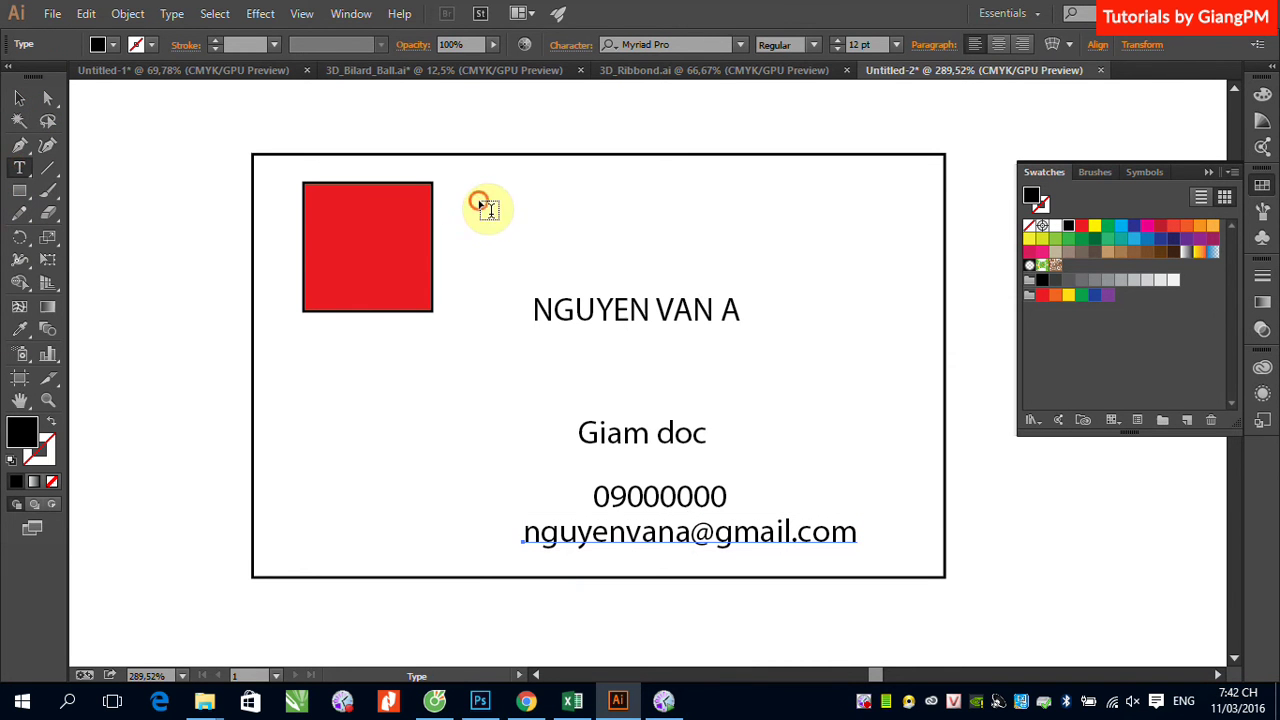
{"action": "left_click", "coordinate": [479, 200]}
{"action": "type", "text": "C"}
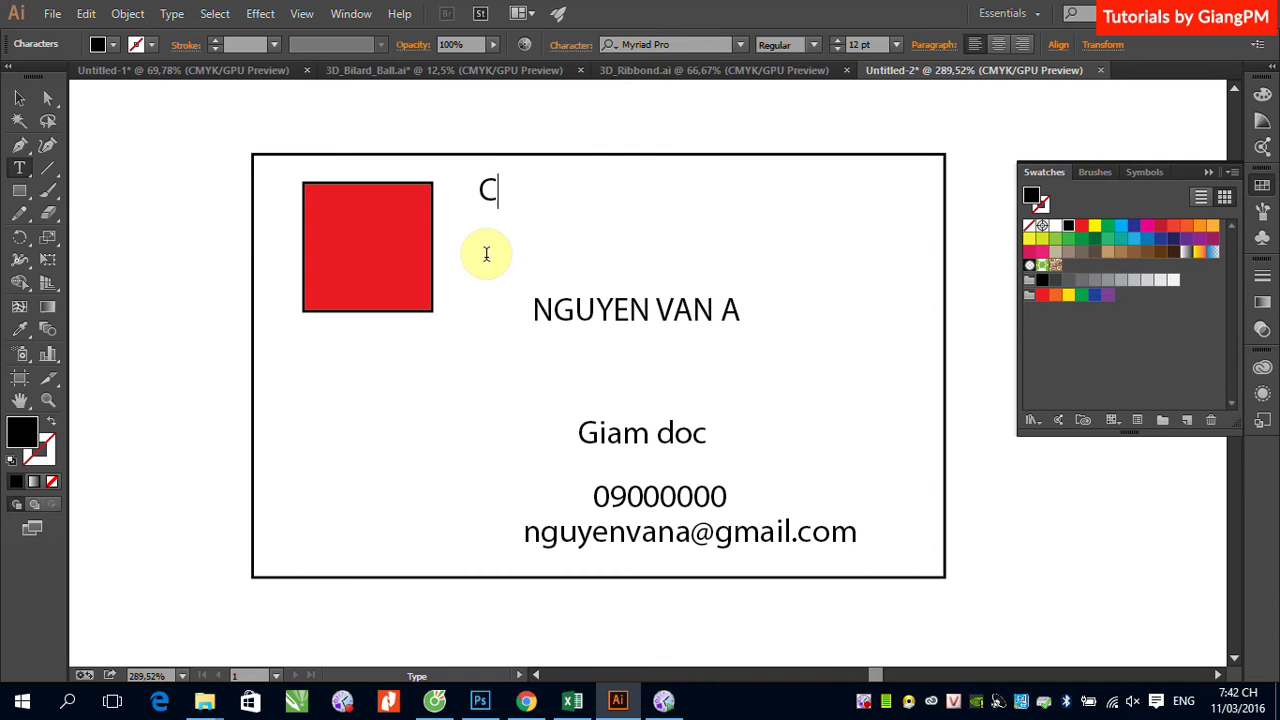
{"action": "type", "text": "Ty"}
{"action": "type", "text": " TNHH"}
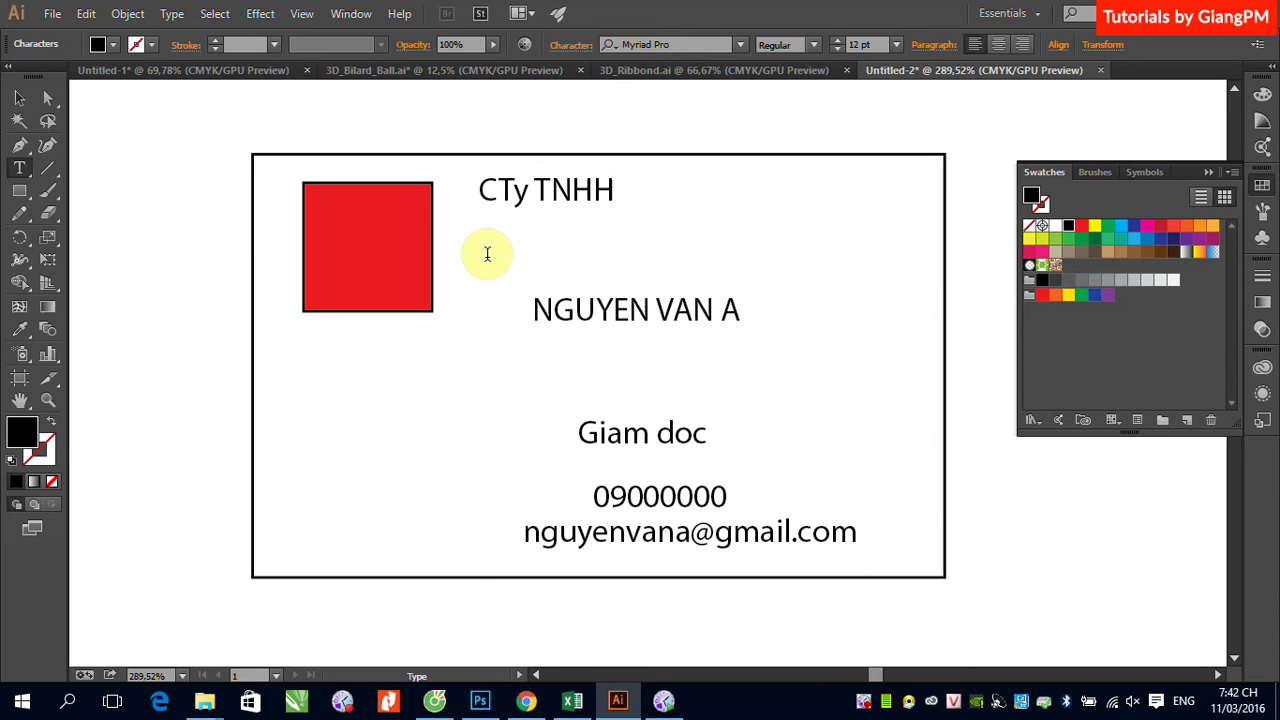
{"action": "type", "text": " N"}
{"action": "type", "text": "Guyen"}
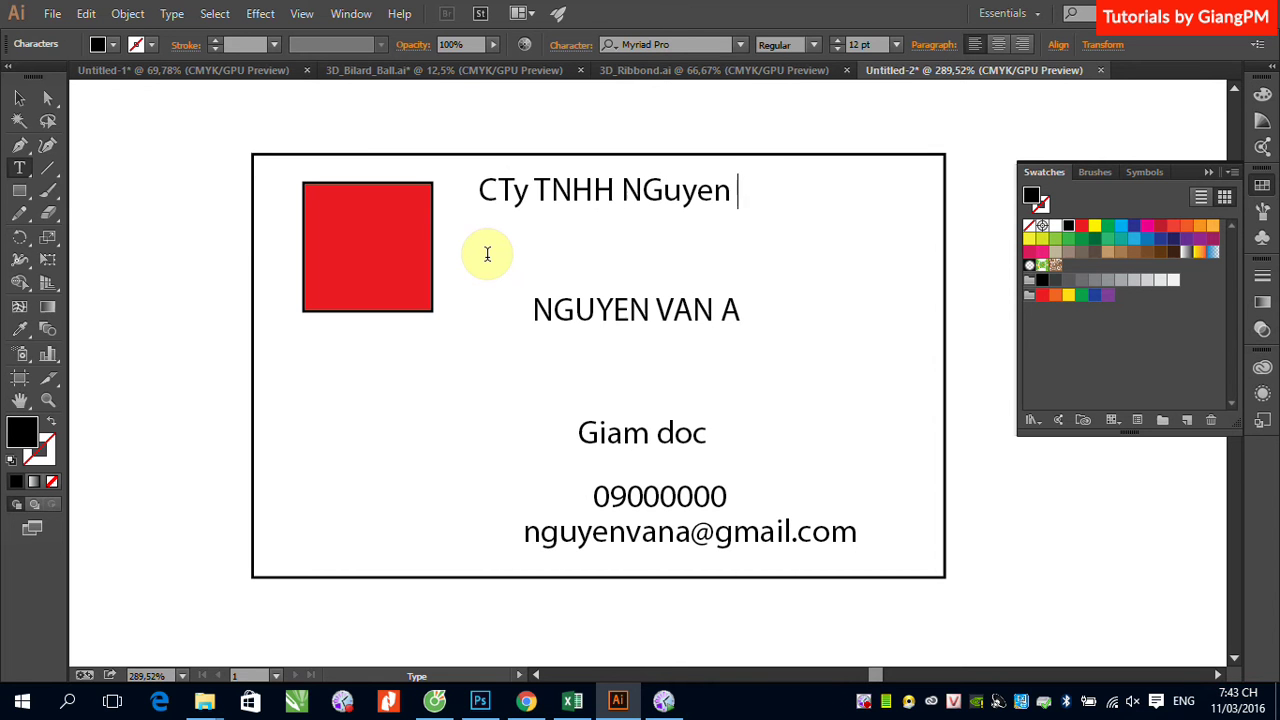
{"action": "key", "text": "BackSpace"}
{"action": "key", "text": "BackSpace"}
{"action": "key", "text": "BackSpace"}
{"action": "key", "text": "BackSpace"}
{"action": "key", "text": "BackSpace"}
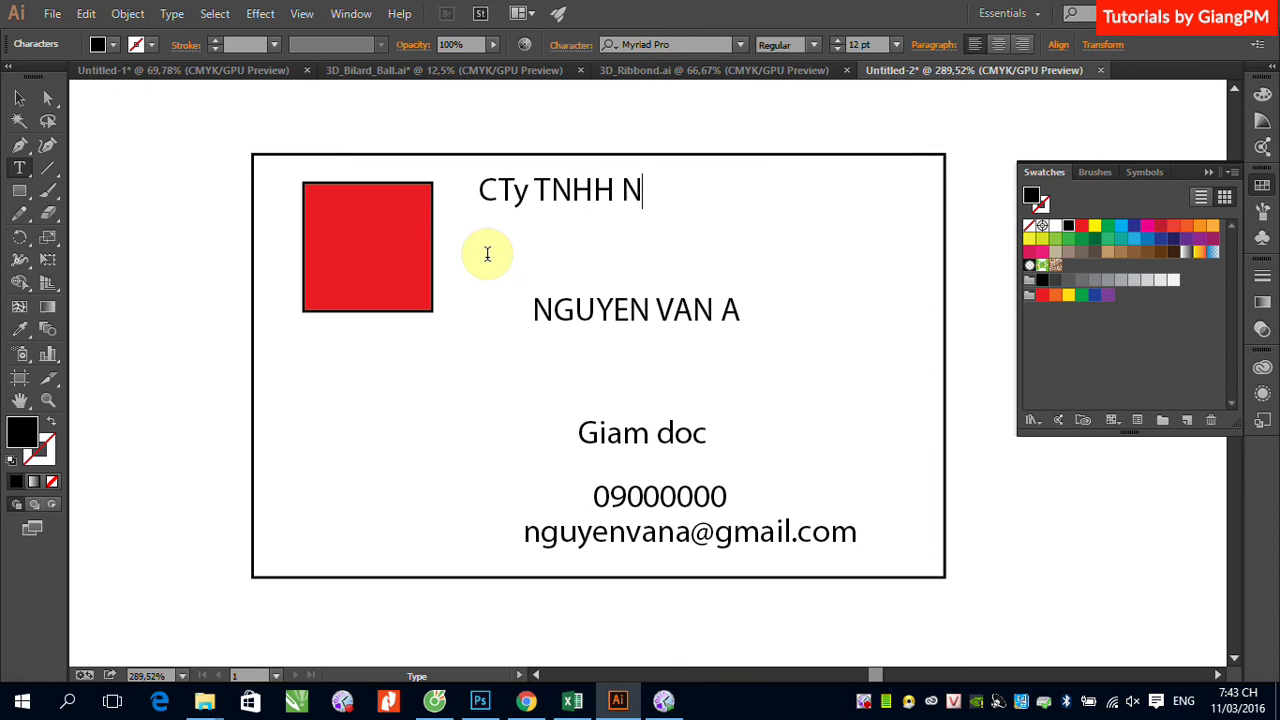
{"action": "type", "text": "guyen"}
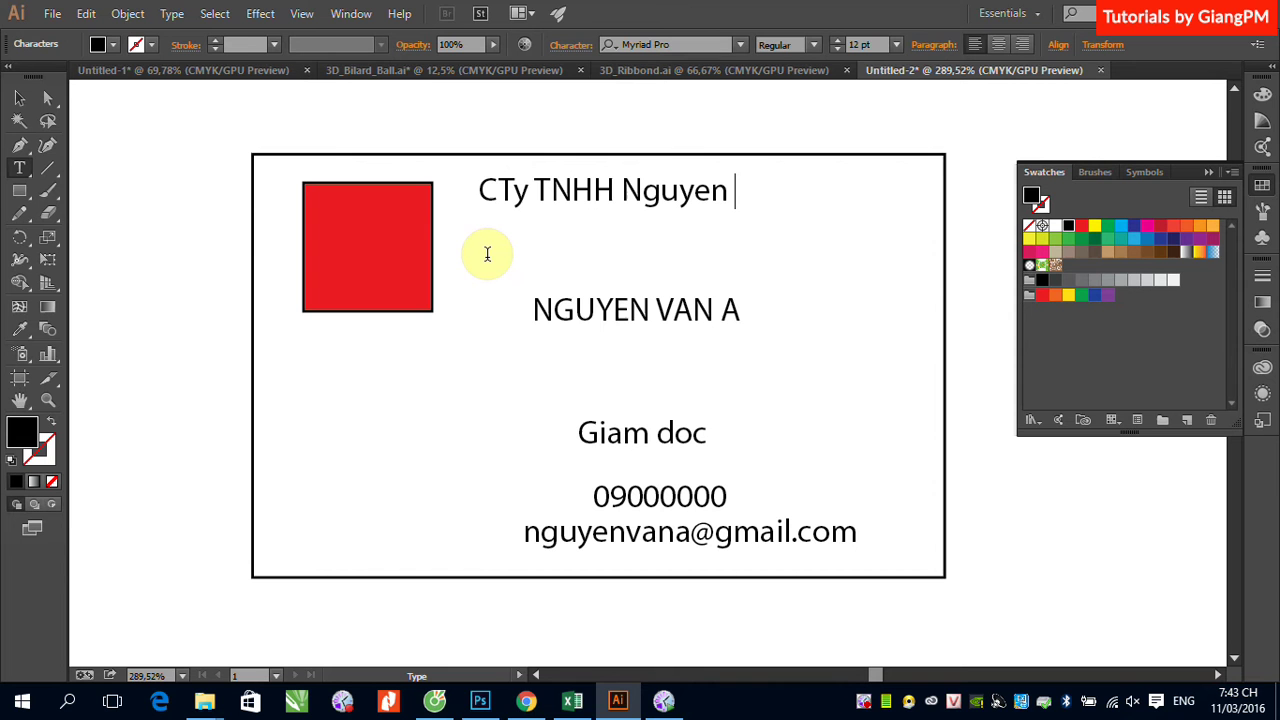
{"action": "type", "text": "H"}
{"action": "key", "text": "BackSpace"}
{"action": "type", "text": "Gia"}
- Stack the name, Giam doc, phone and e-mail lines closely under the company name
{"action": "left_click", "coordinate": [19, 97]}
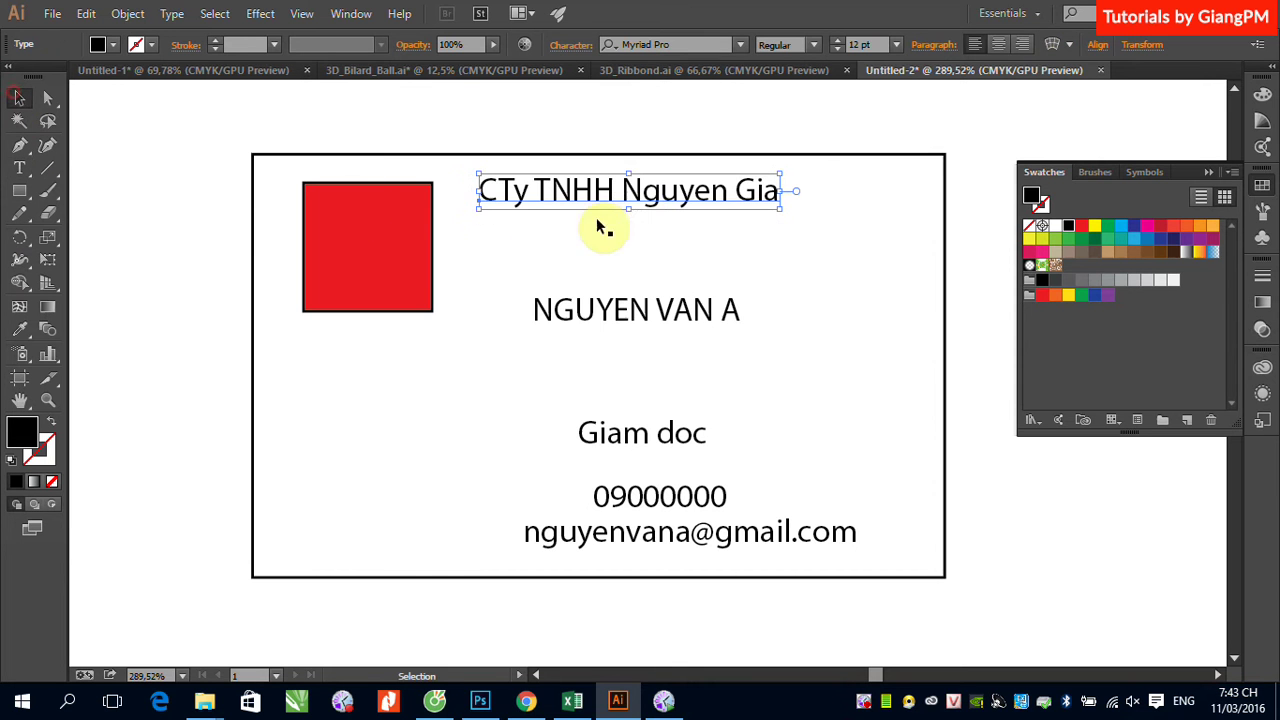
{"action": "left_click_drag", "start_coordinate": [633, 200], "coordinate": [647, 208]}
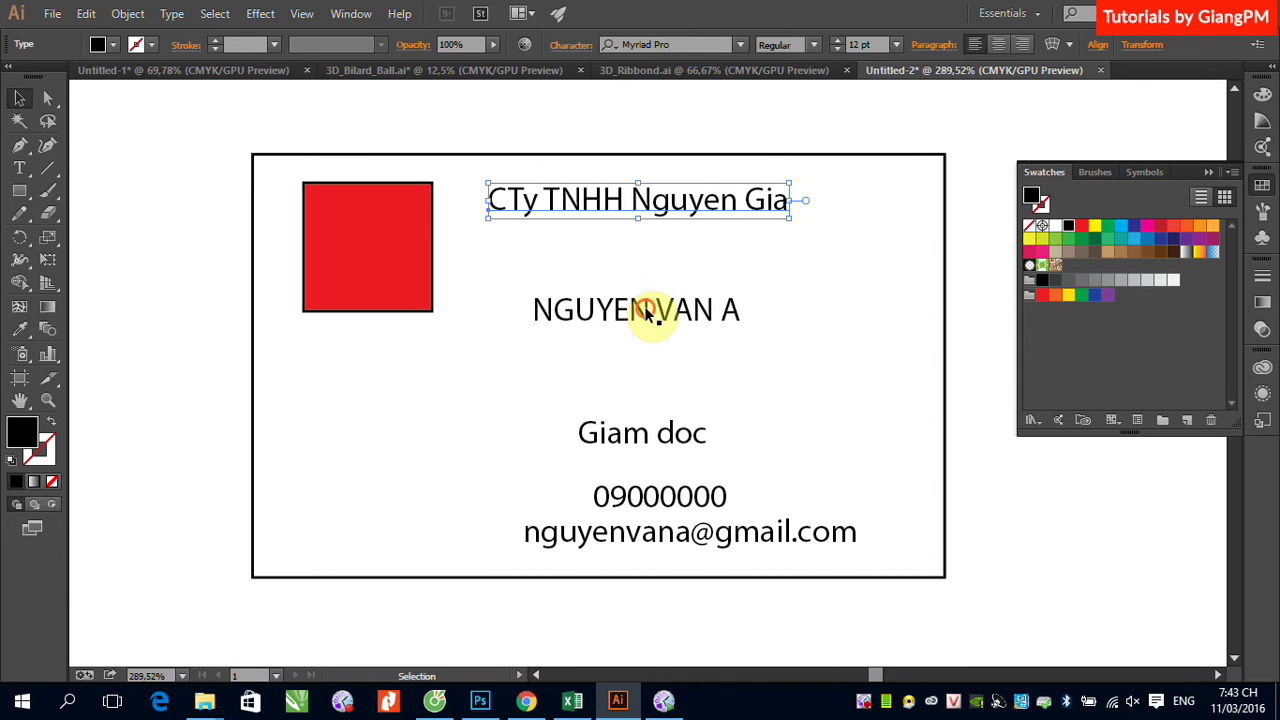
{"action": "left_click_drag", "start_coordinate": [651, 309], "coordinate": [646, 281]}
{"action": "left_click_drag", "start_coordinate": [651, 432], "coordinate": [642, 323]}
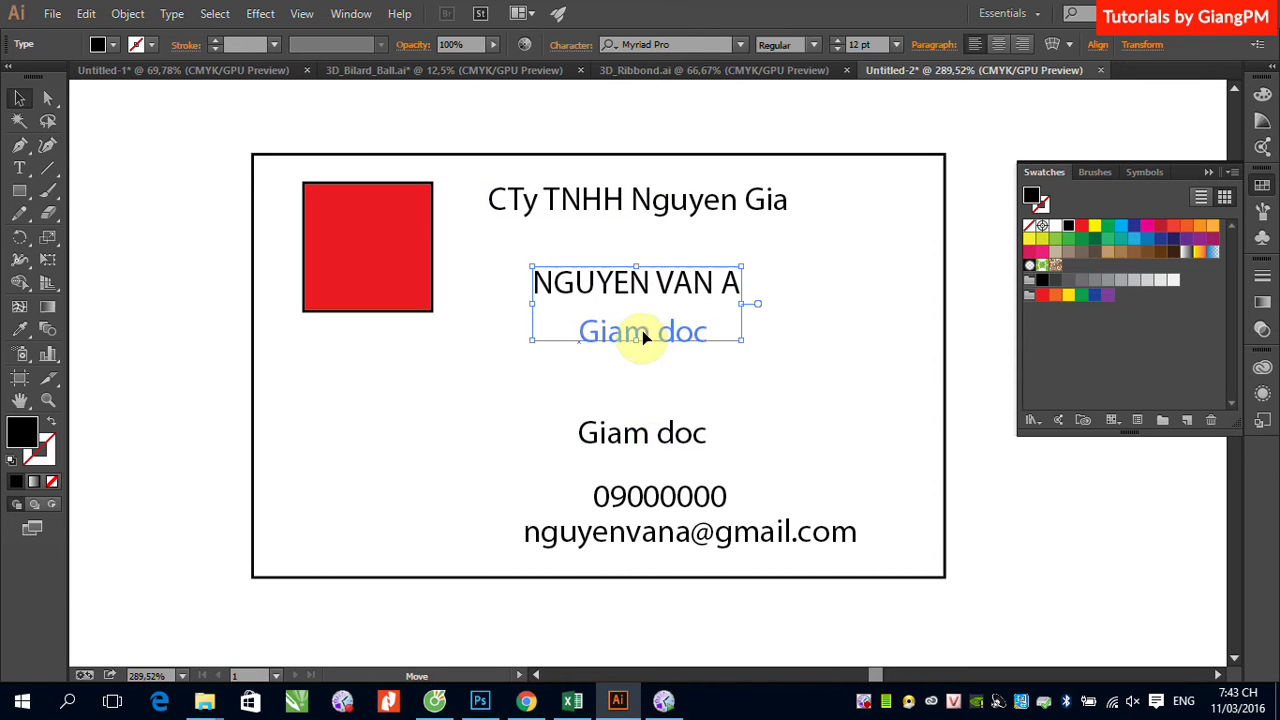
{"action": "left_click_drag", "start_coordinate": [642, 490], "coordinate": [631, 363]}
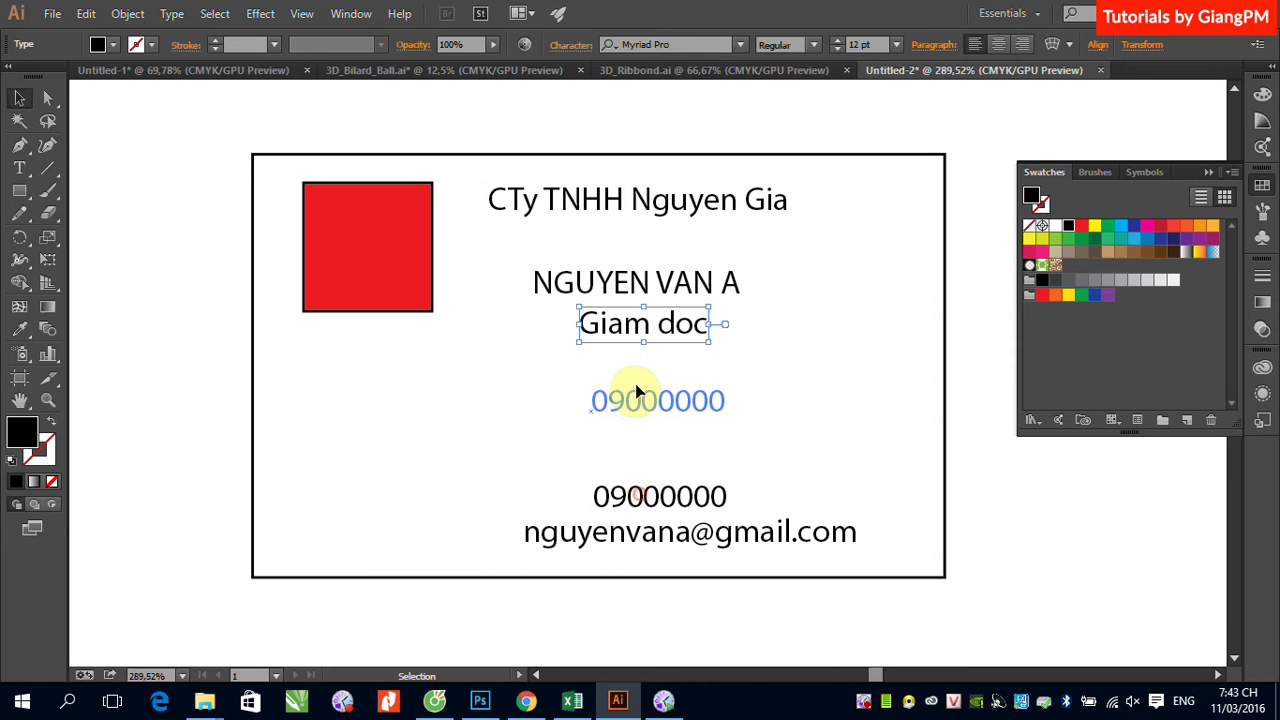
{"action": "left_click_drag", "start_coordinate": [645, 540], "coordinate": [611, 425]}
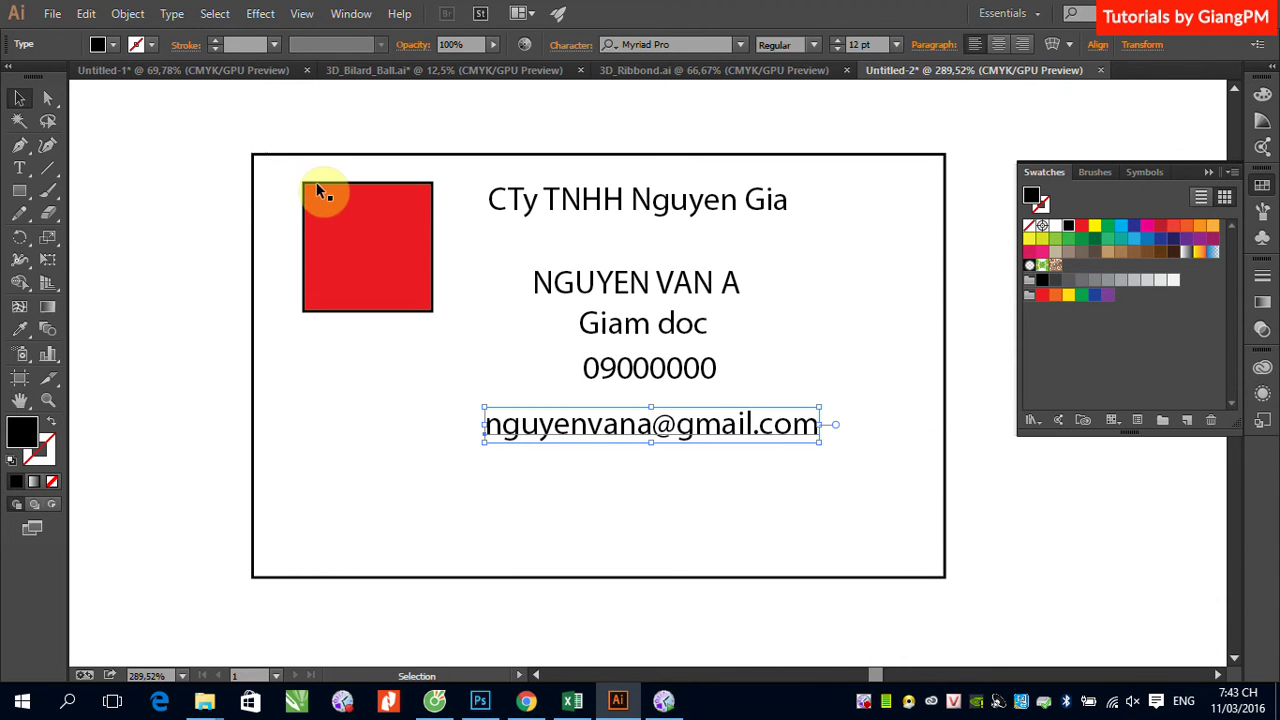
- Move all card contents except the border lower inside the frame
{"action": "left_click_drag", "start_coordinate": [240, 176], "coordinate": [869, 466]}
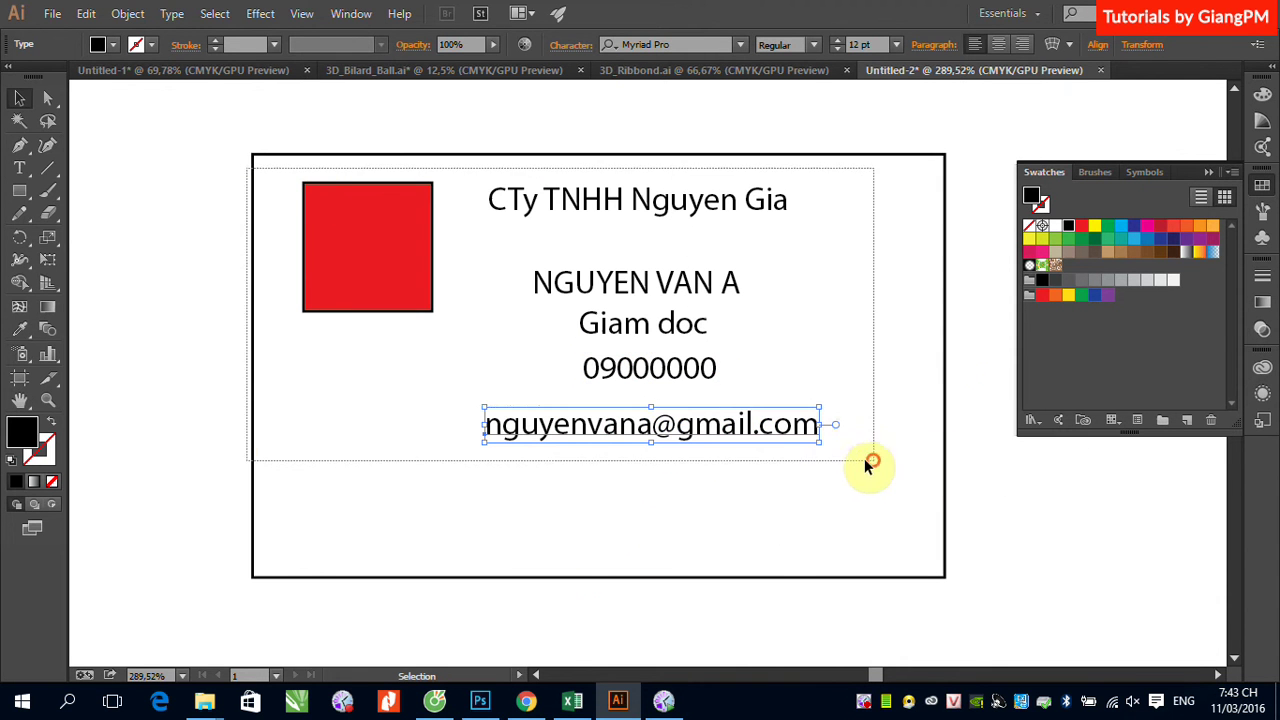
{"action": "left_click", "coordinate": [389, 154], "text": "shift"}
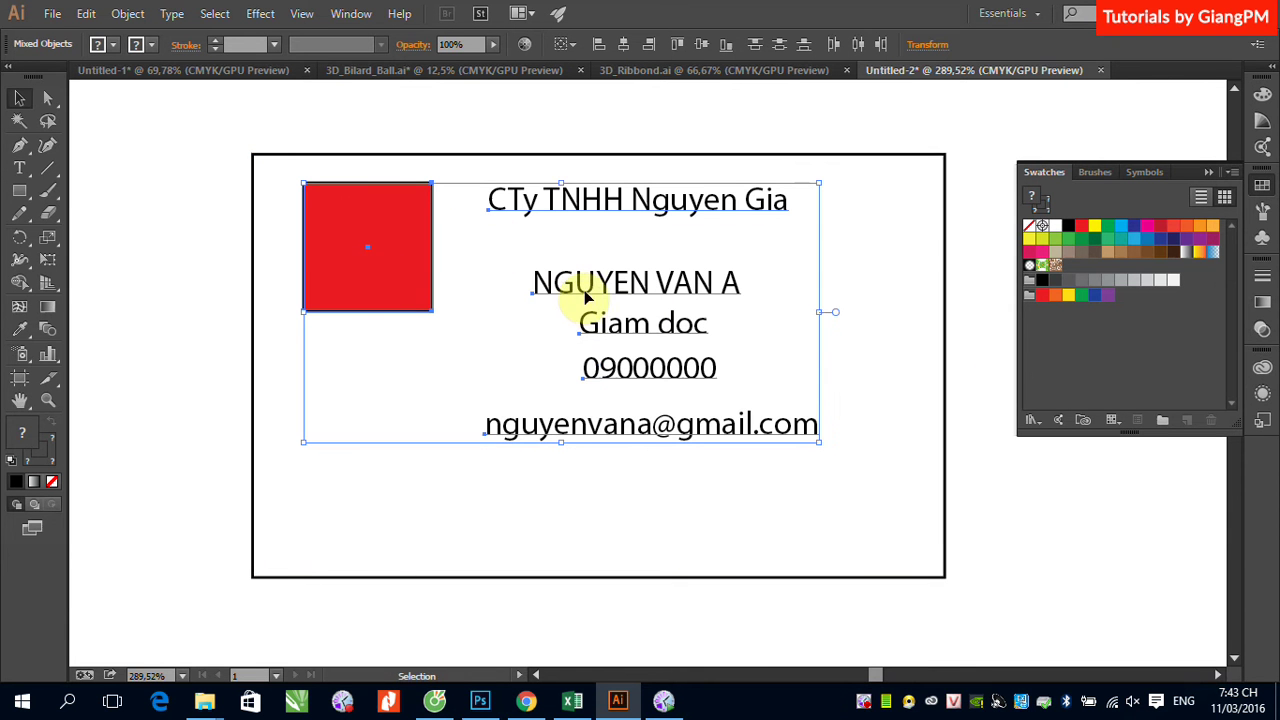
{"action": "left_click_drag", "start_coordinate": [580, 286], "coordinate": [591, 349]}
{"action": "left_click", "coordinate": [1029, 537]}
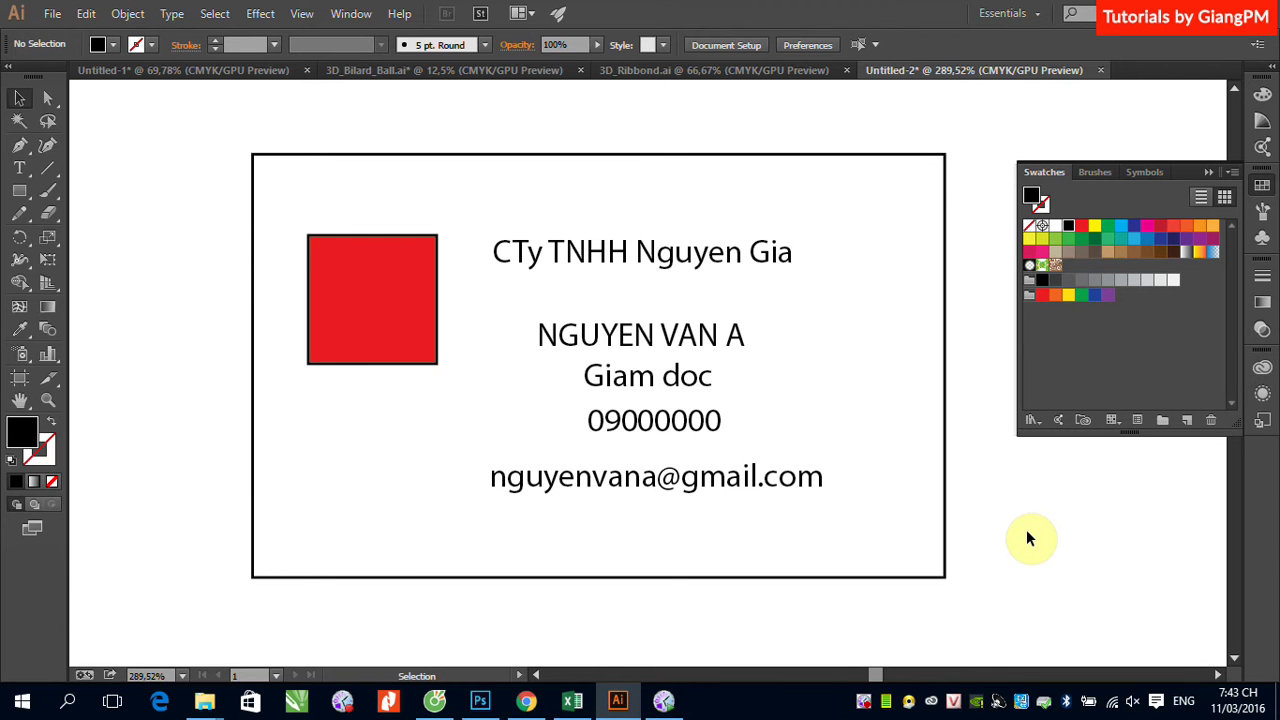
- Duplicate the whole business card below the original at 100% zoom
{"action": "left_click", "coordinate": [1209, 175]}
{"action": "key", "text": "ctrl+1"}
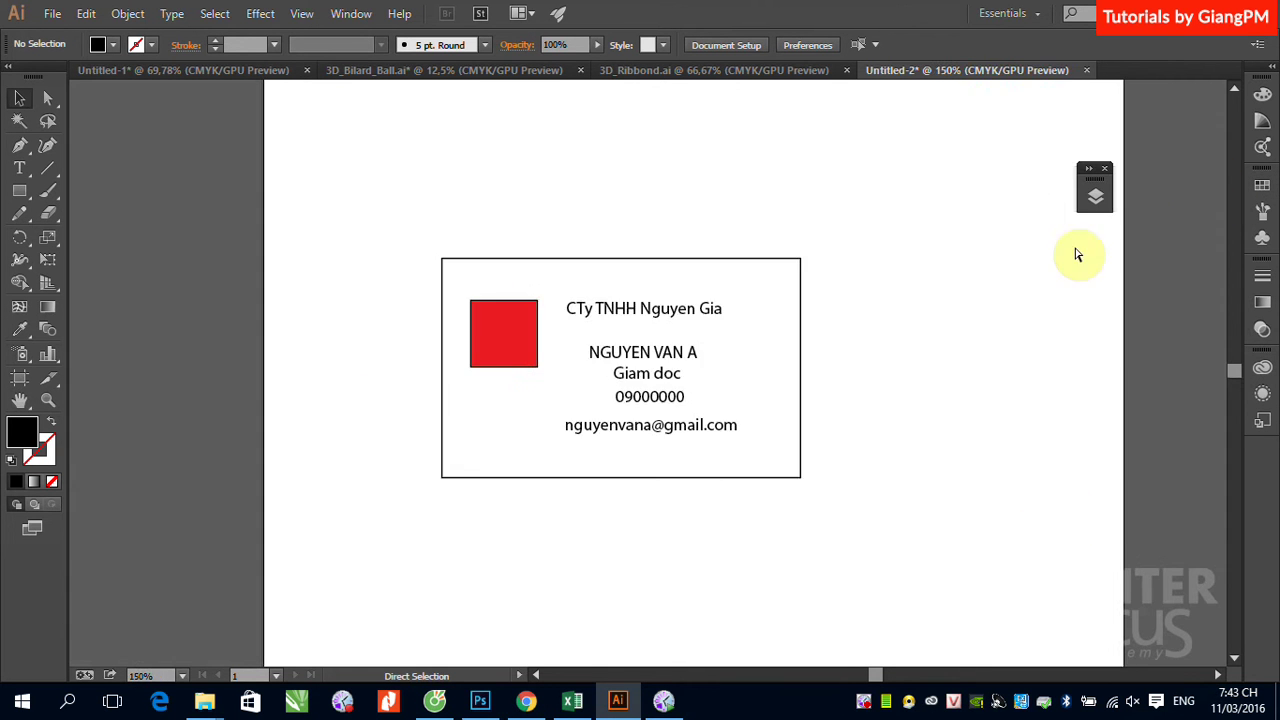
{"action": "left_click_drag", "start_coordinate": [477, 266], "coordinate": [737, 497]}
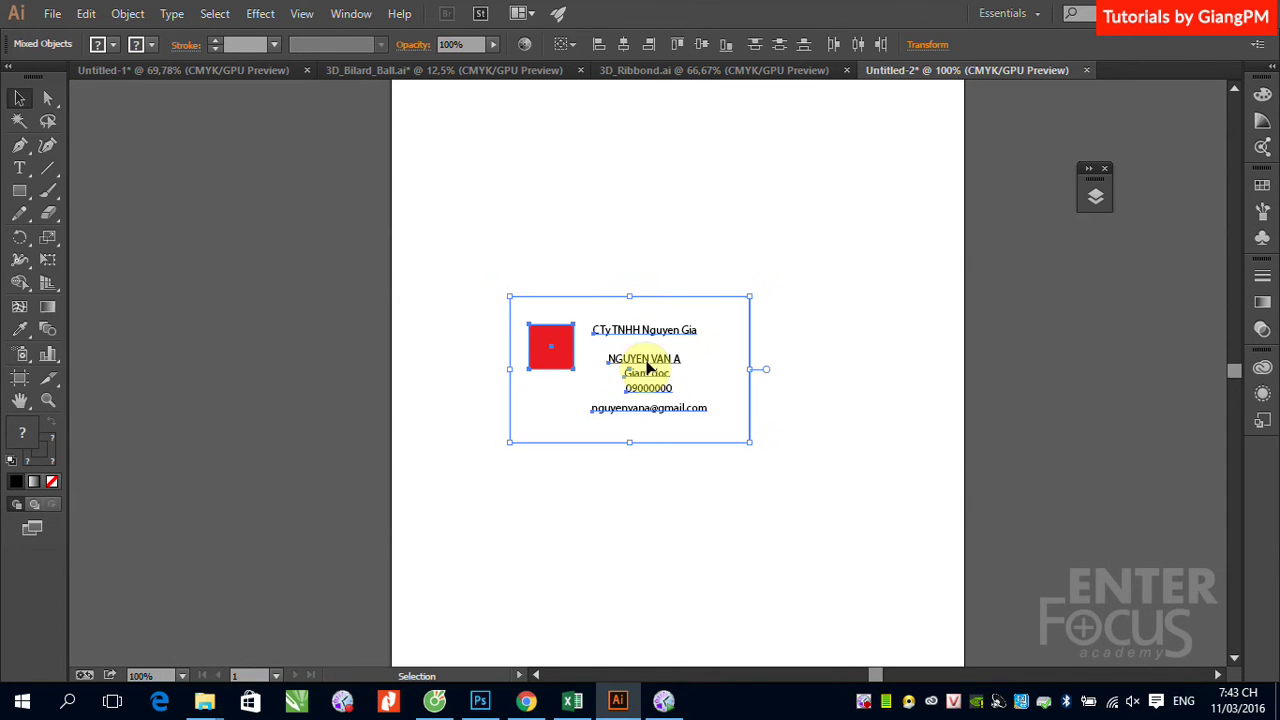
{"action": "mouse_move", "coordinate": [651, 363]}
{"action": "left_mouse_down"}
{"action": "mouse_move", "coordinate": [668, 193]}
{"action": "mouse_move", "coordinate": [652, 200]}
{"action": "mouse_move", "coordinate": [648, 406]}
{"action": "left_mouse_up"}
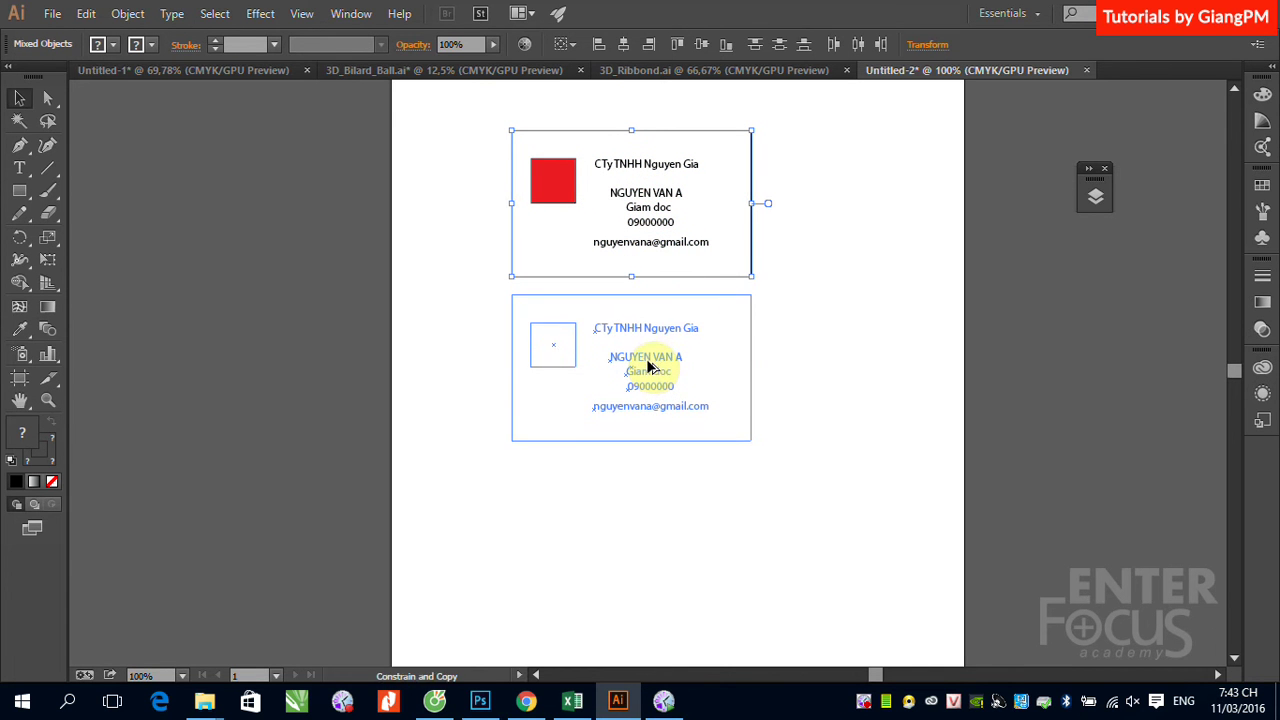
- Scale the bottom card copy down to a much smaller size
{"action": "left_click", "coordinate": [865, 425]}
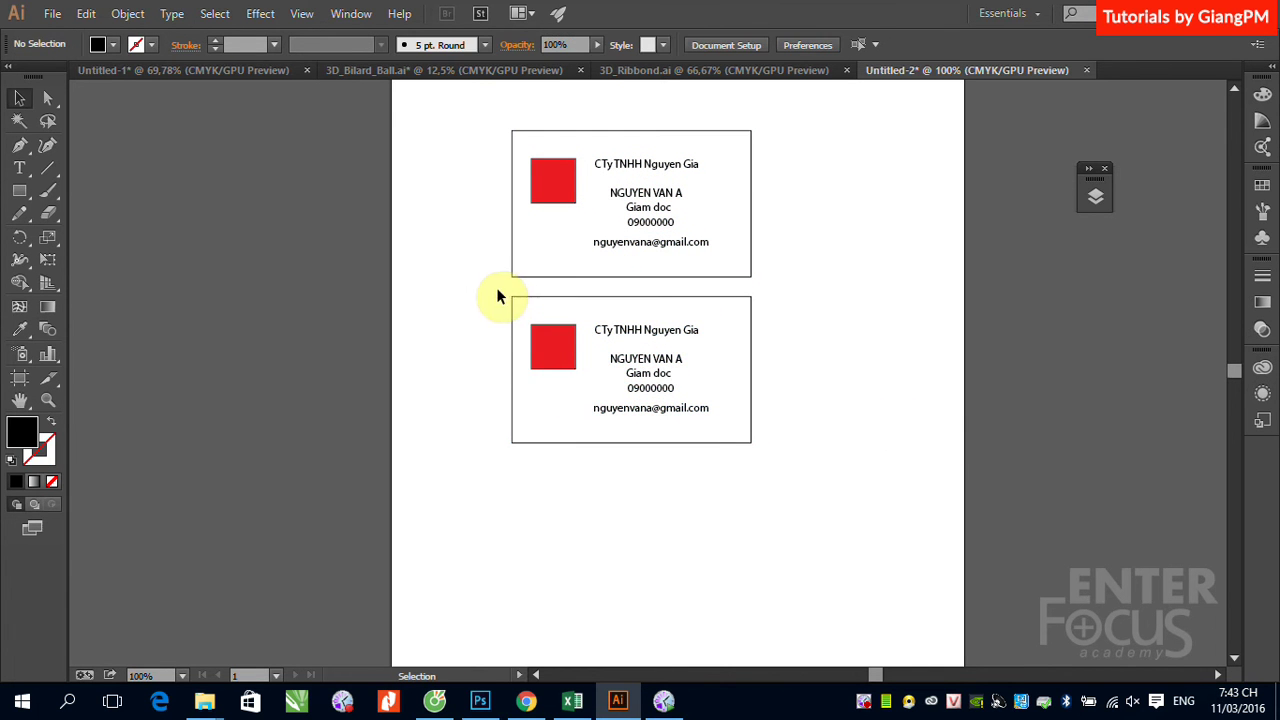
{"action": "left_click_drag", "start_coordinate": [497, 288], "coordinate": [847, 507]}
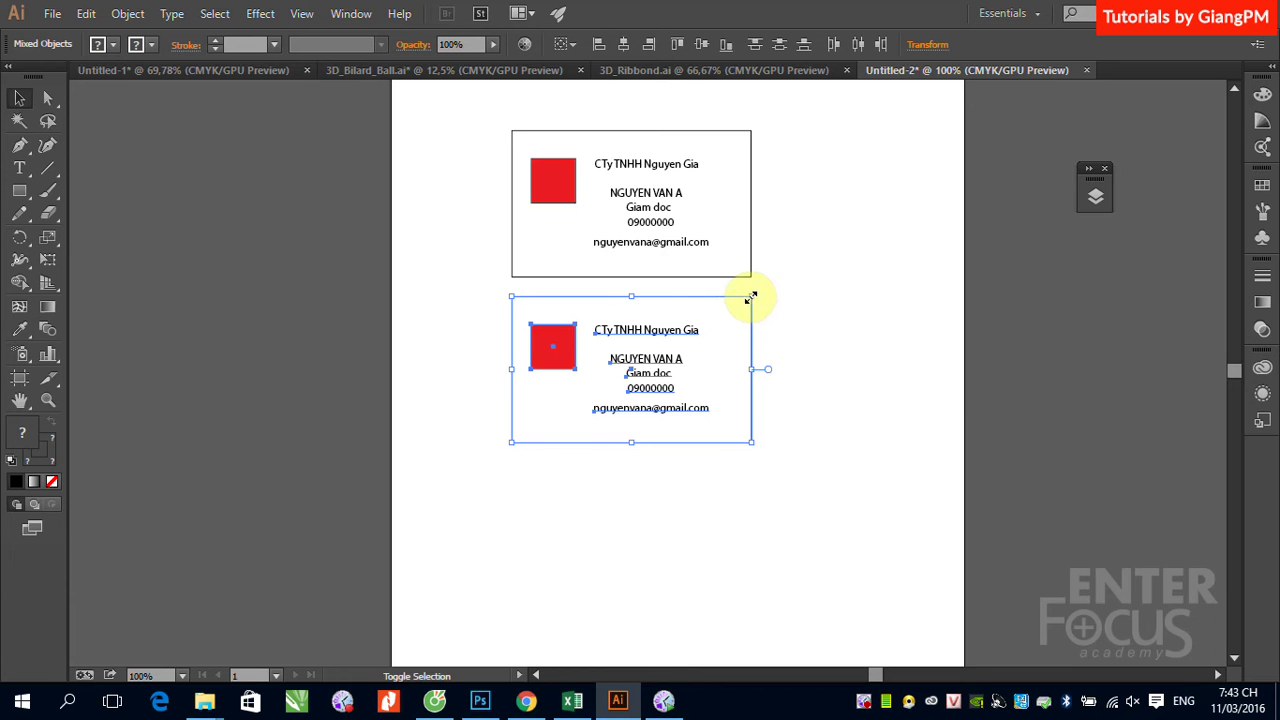
{"action": "mouse_move", "coordinate": [751, 296]}
{"action": "left_mouse_down"}
{"action": "mouse_move", "coordinate": [652, 388]}
{"action": "mouse_move", "coordinate": [597, 391]}
{"action": "left_mouse_up"}
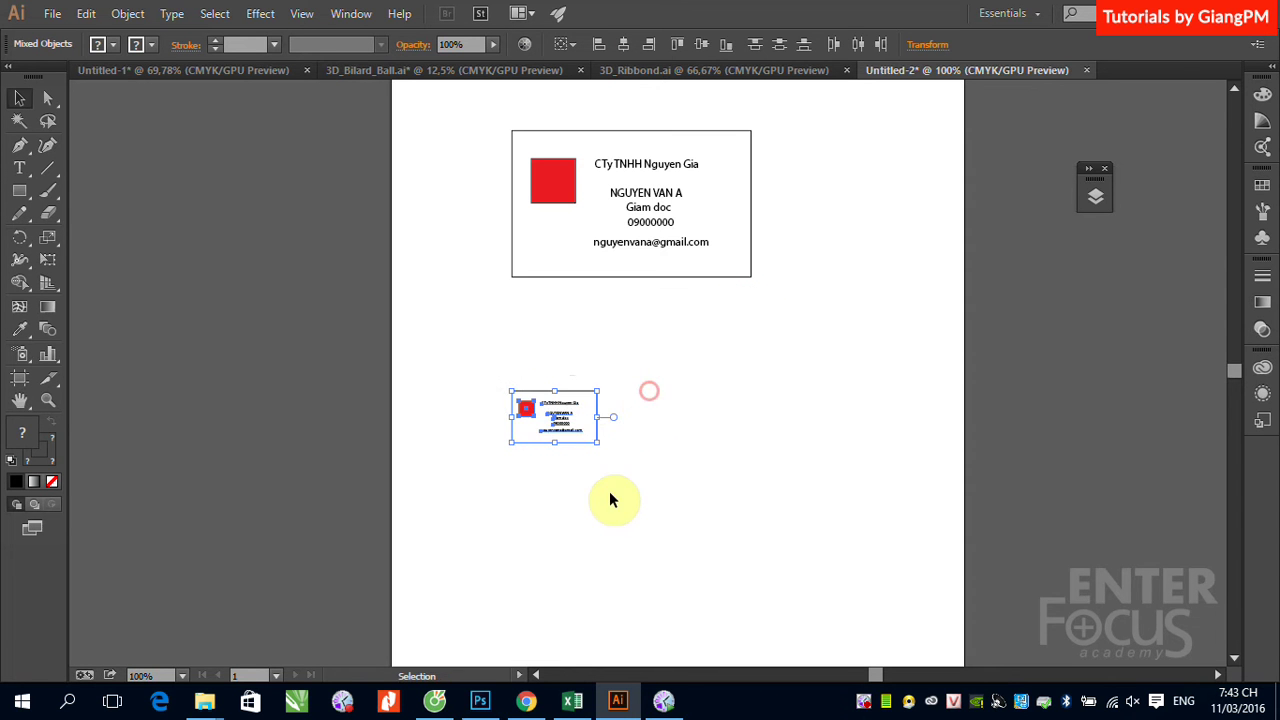
{"action": "left_click", "coordinate": [609, 491]}
- Position the small card just beneath the full-size card, left edges aligned
{"action": "left_click_drag", "start_coordinate": [500, 366], "coordinate": [614, 449]}
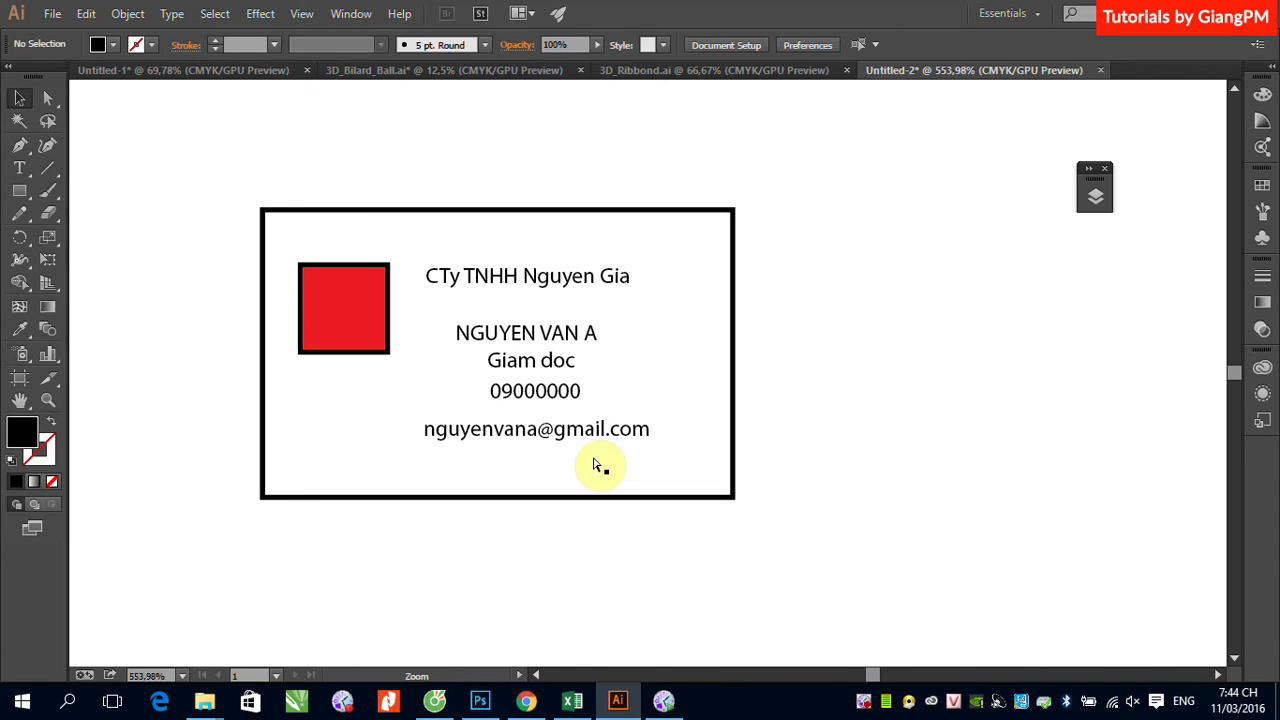
{"action": "key", "text": "ctrl+1"}
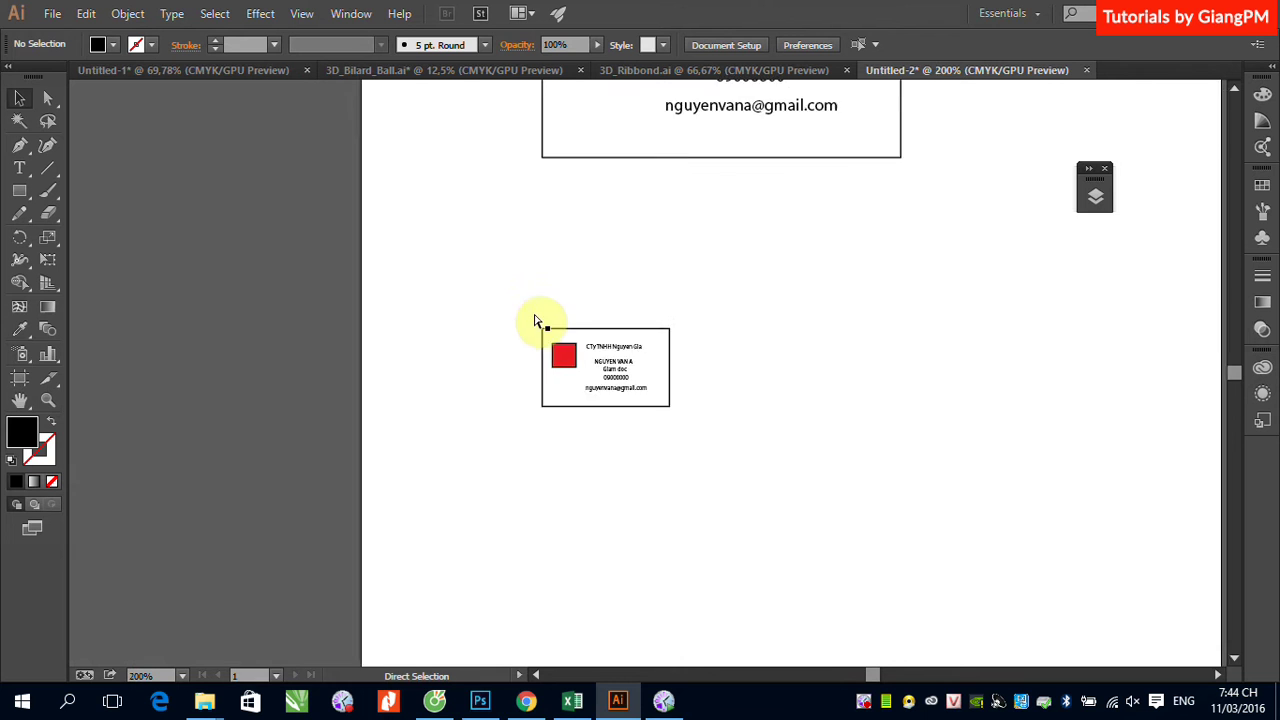
{"action": "left_click_drag", "start_coordinate": [609, 350], "coordinate": [620, 240]}
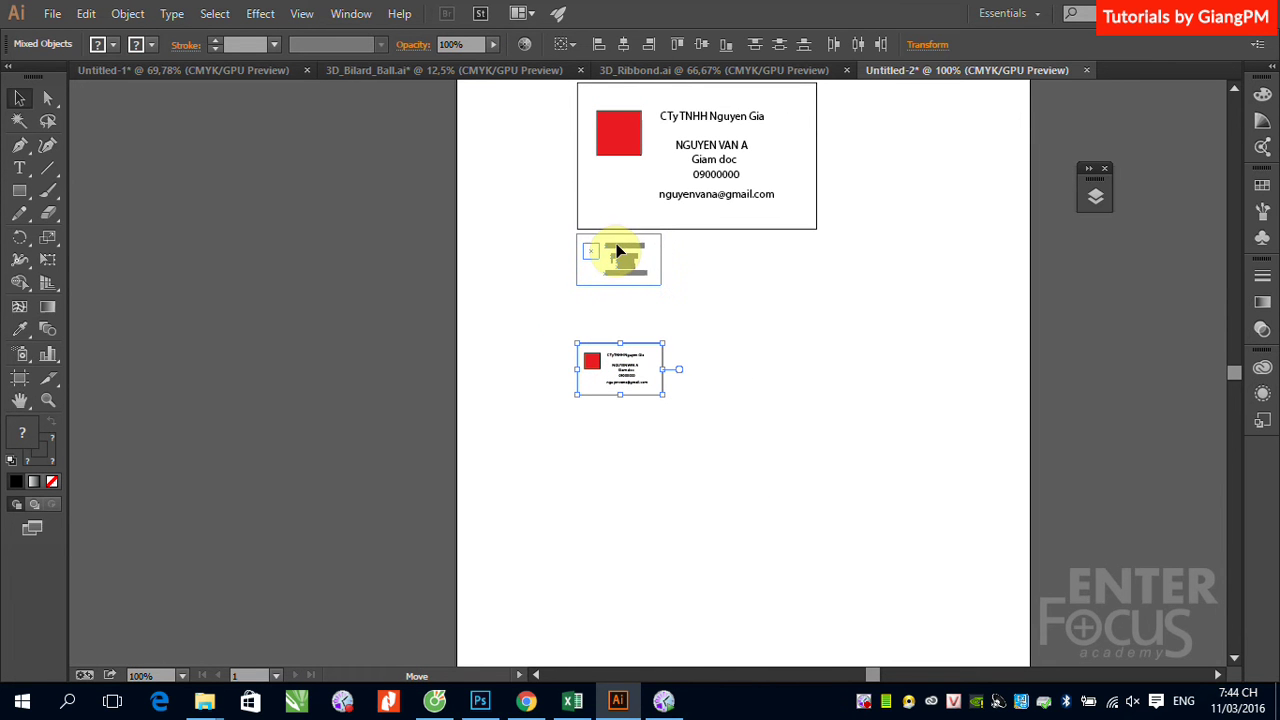
{"action": "left_click_drag", "start_coordinate": [621, 238], "coordinate": [616, 243]}
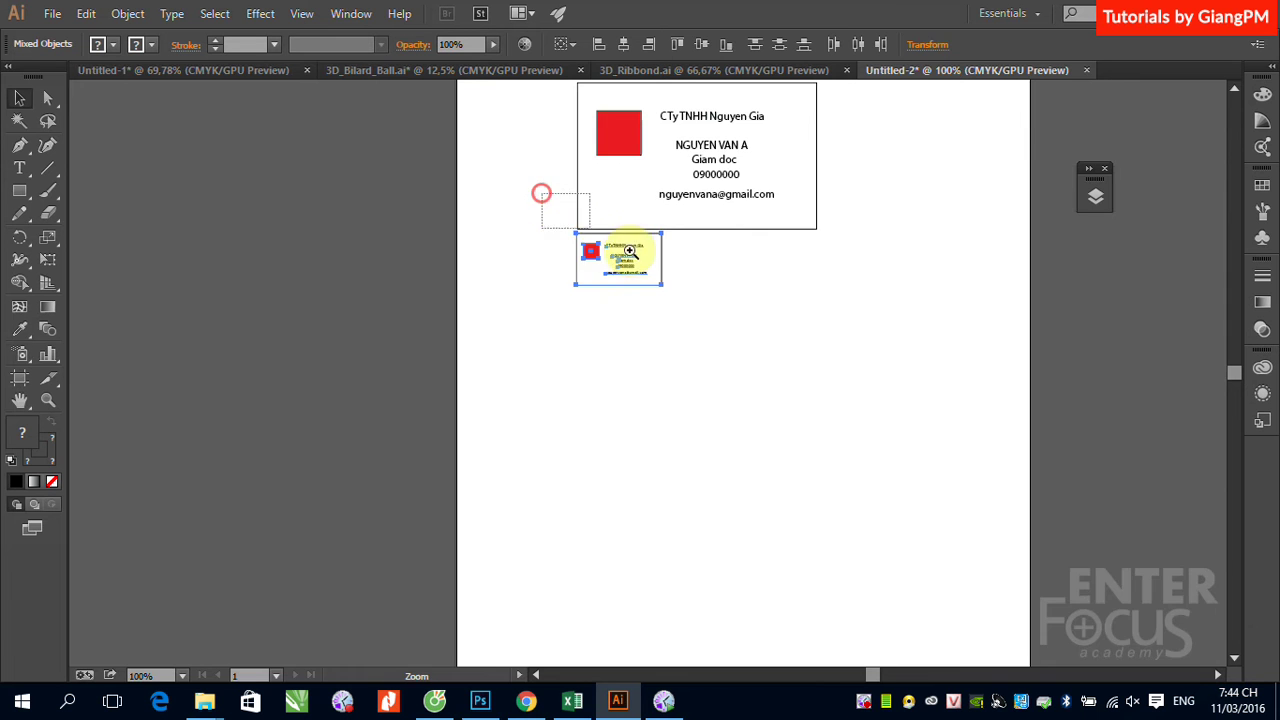
{"action": "left_click_drag", "start_coordinate": [540, 194], "coordinate": [634, 257]}
{"action": "left_click", "coordinate": [403, 394]}
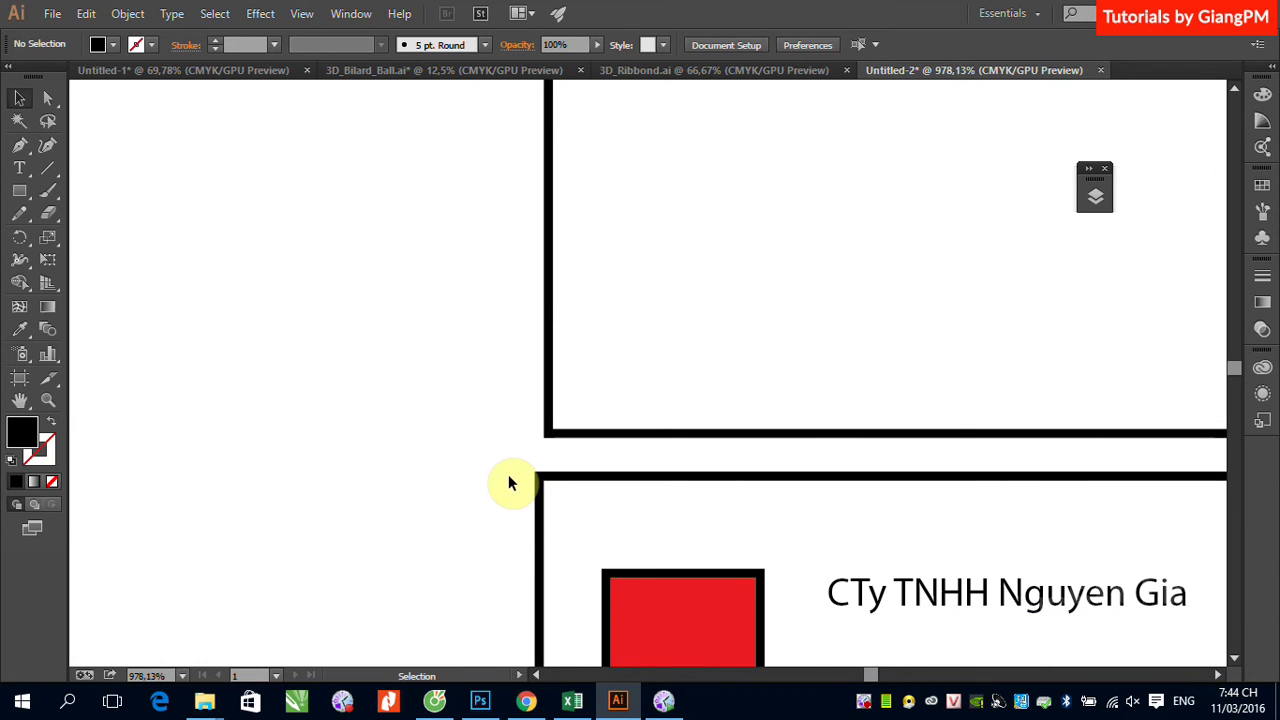
- Zoom in closely to inspect the small card's border
{"action": "key", "text": "ctrl+minus"}
{"action": "key", "text": "ctrl+minus"}
{"action": "key", "text": "ctrl+minus"}
{"action": "key", "text": "ctrl+minus"}
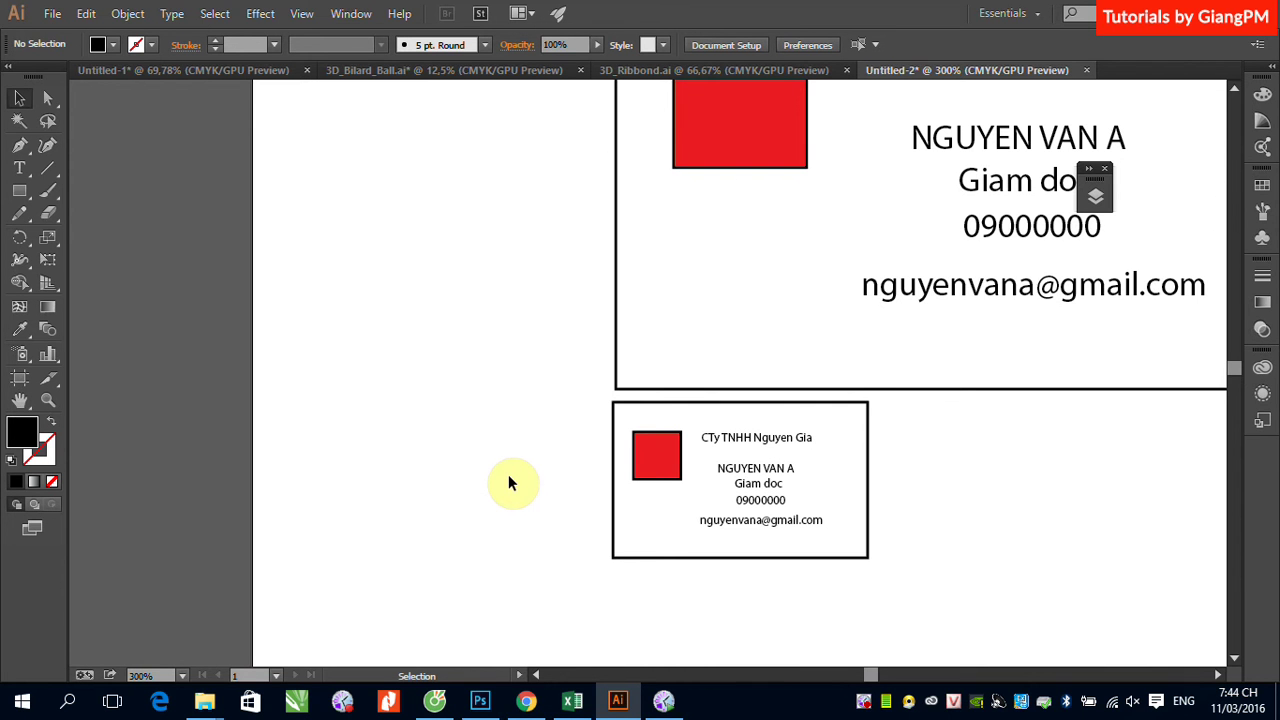
{"action": "key", "text": "z"}
{"action": "left_click_drag", "start_coordinate": [580, 366], "coordinate": [686, 470]}
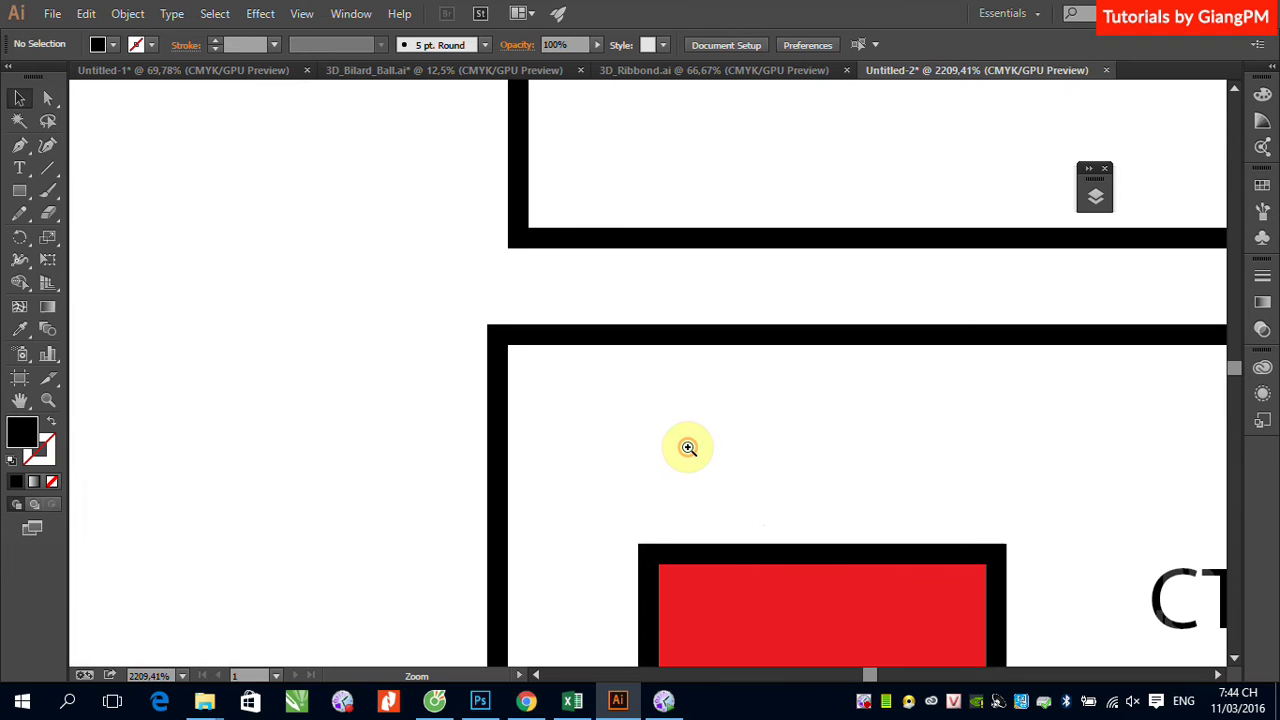
{"action": "key", "text": "v"}
{"action": "key", "text": "ctrl+minus"}
{"action": "key", "text": "ctrl+minus"}
{"action": "key", "text": "ctrl+minus"}
{"action": "key", "text": "ctrl+minus"}
{"action": "key", "text": "ctrl+minus"}
{"action": "key", "text": "ctrl+minus"}
{"action": "key", "text": "ctrl+minus"}
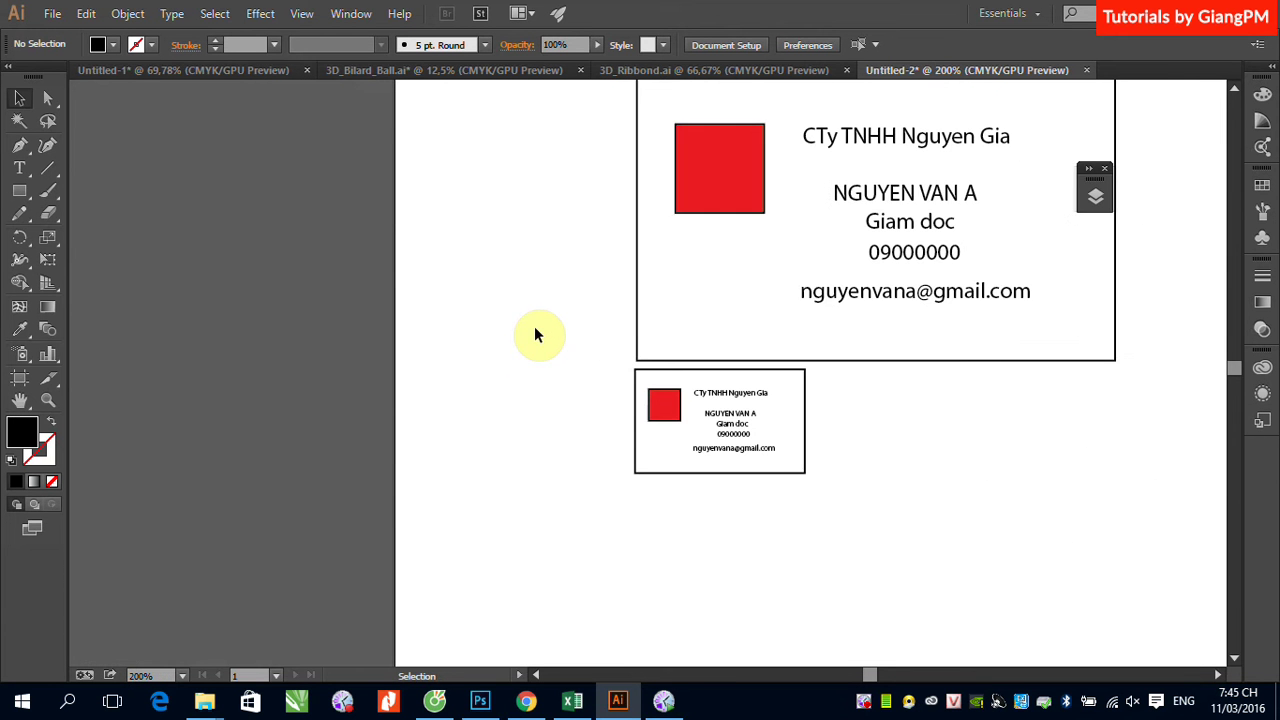
{"action": "left_click_drag", "start_coordinate": [696, 214], "coordinate": [672, 349]}
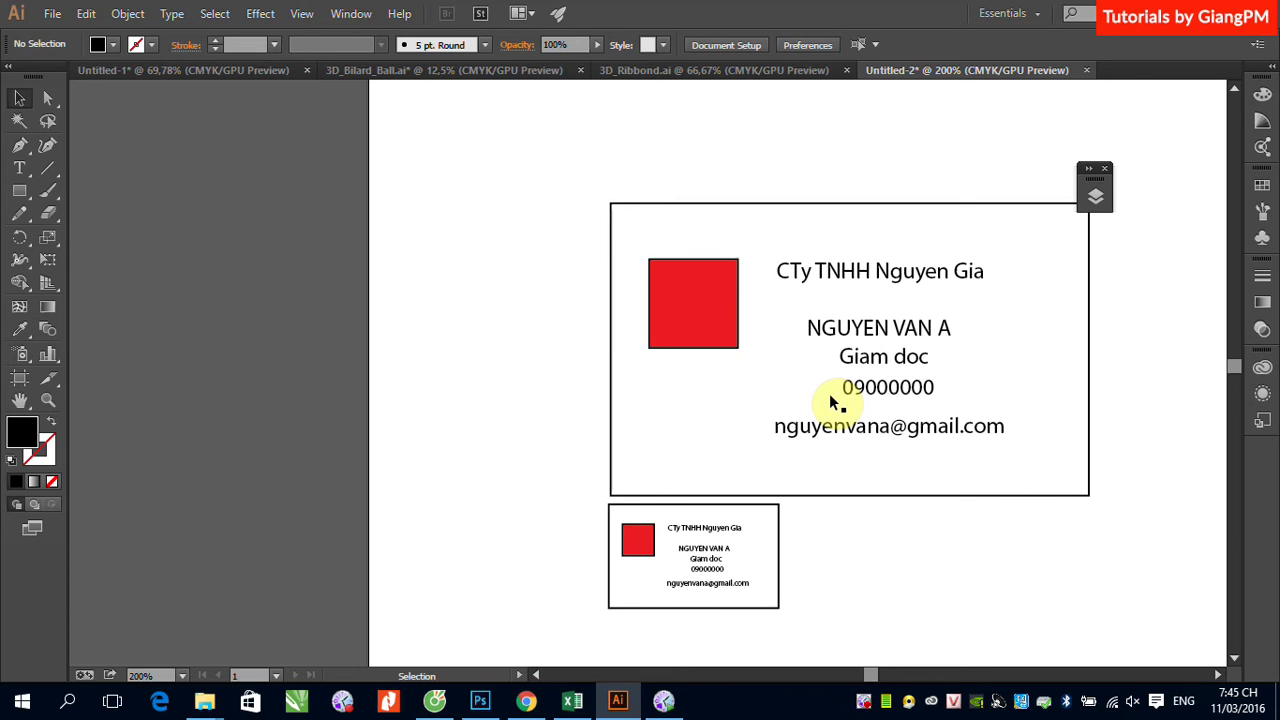
- Draw an 85 × 85 pt square beside the card and fill it with red
{"action": "left_click", "coordinate": [19, 191]}
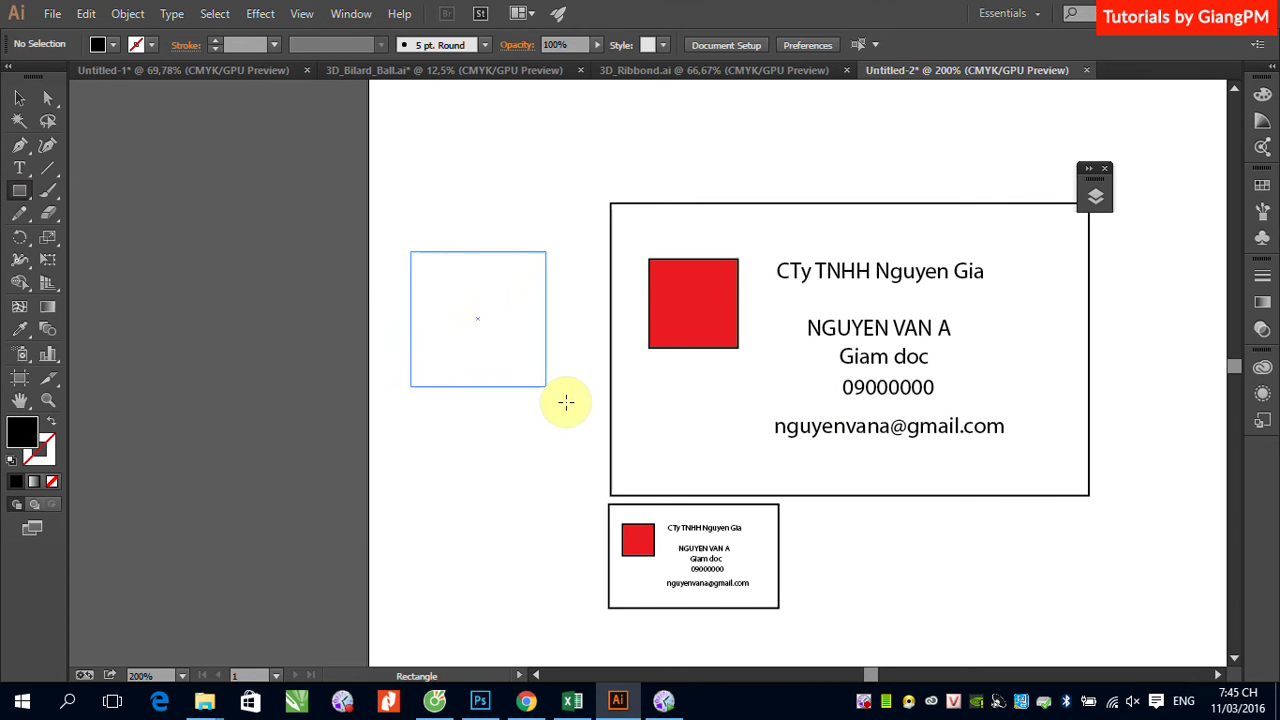
{"action": "left_click_drag", "start_coordinate": [457, 310], "coordinate": [571, 409]}
{"action": "left_click", "coordinate": [25, 99]}
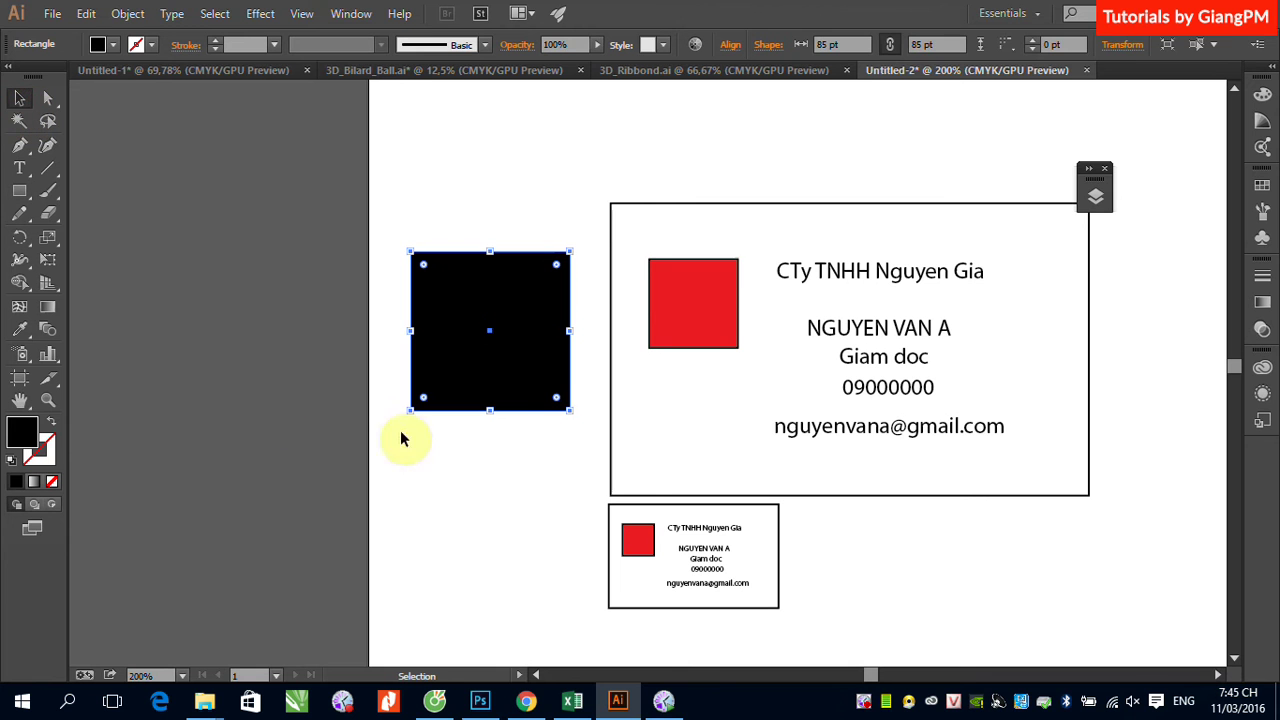
{"action": "left_click", "coordinate": [53, 423]}
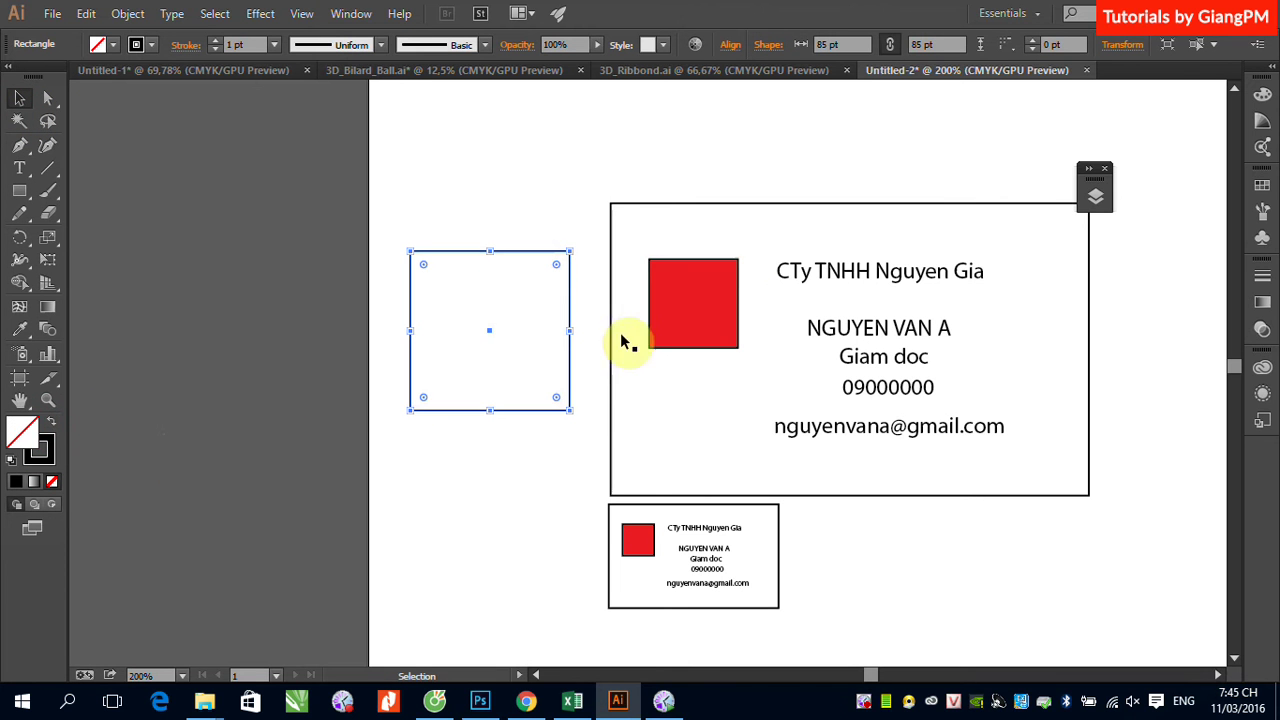
{"action": "left_click", "coordinate": [1267, 192]}
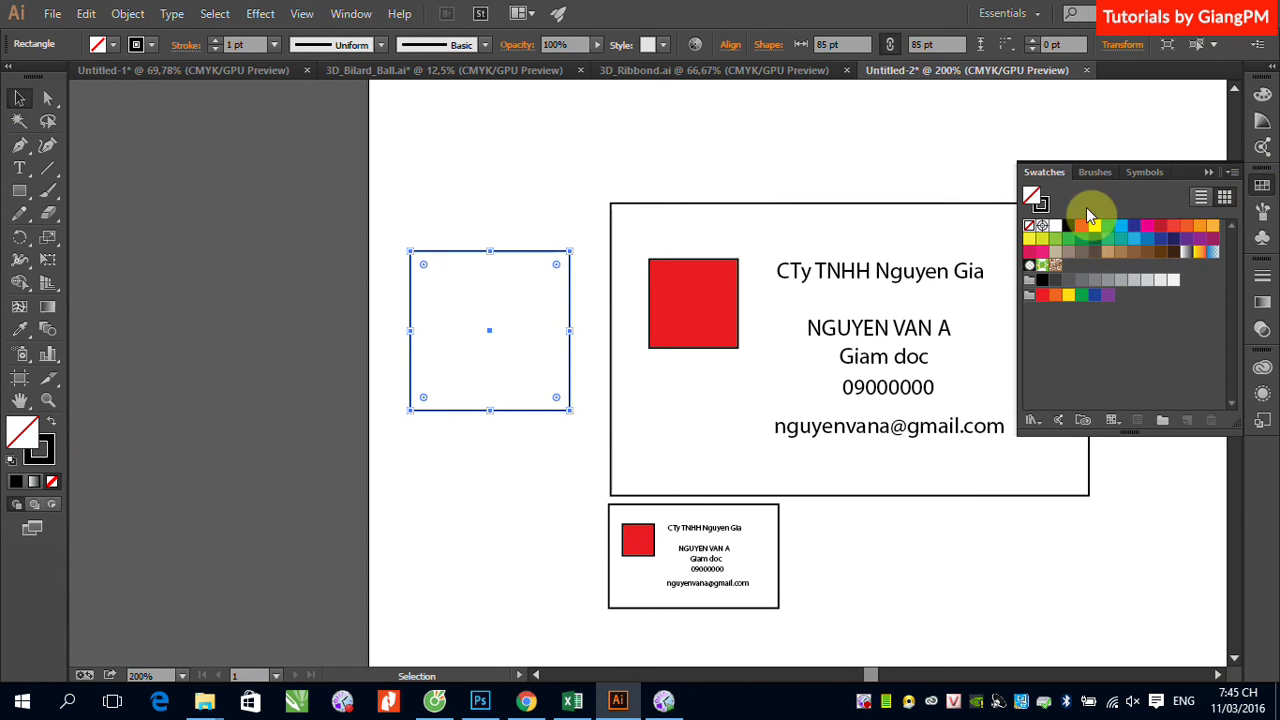
{"action": "left_click", "coordinate": [1081, 225]}
- Give the red square a 10 pt black outline
{"action": "left_click", "coordinate": [418, 216]}
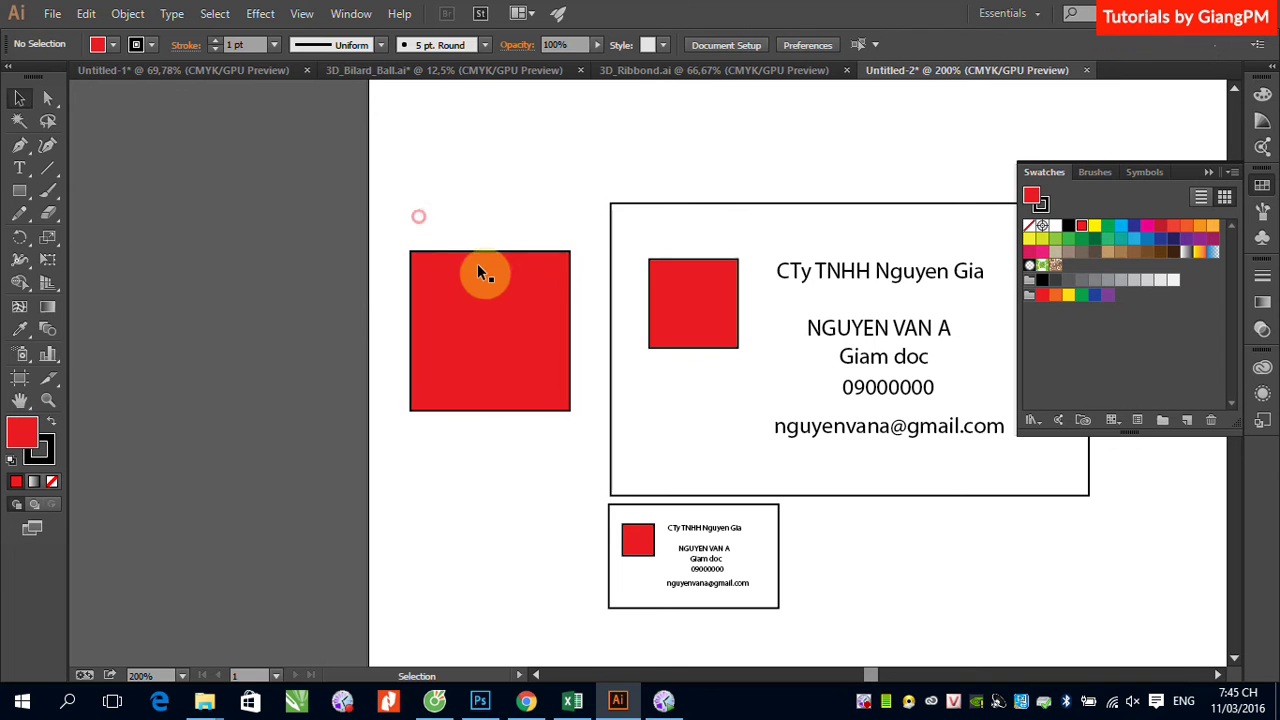
{"action": "left_click", "coordinate": [474, 252]}
{"action": "left_click", "coordinate": [275, 45]}
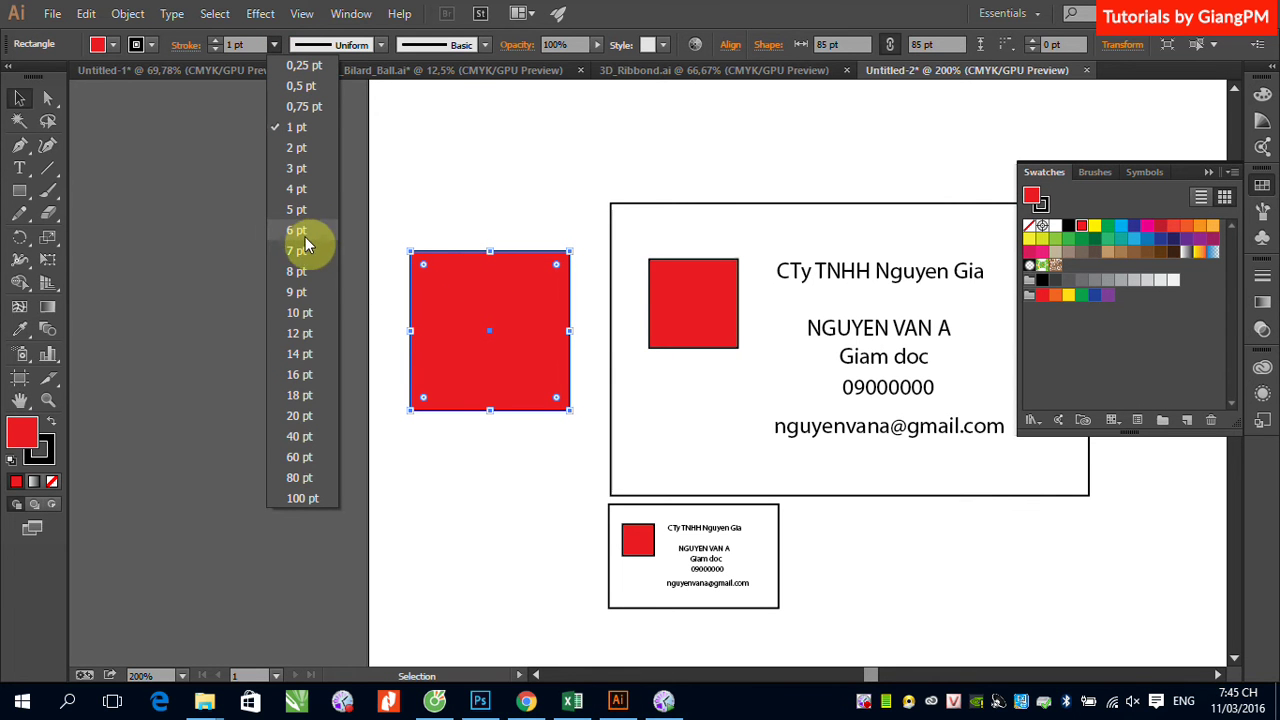
{"action": "left_click", "coordinate": [305, 313]}
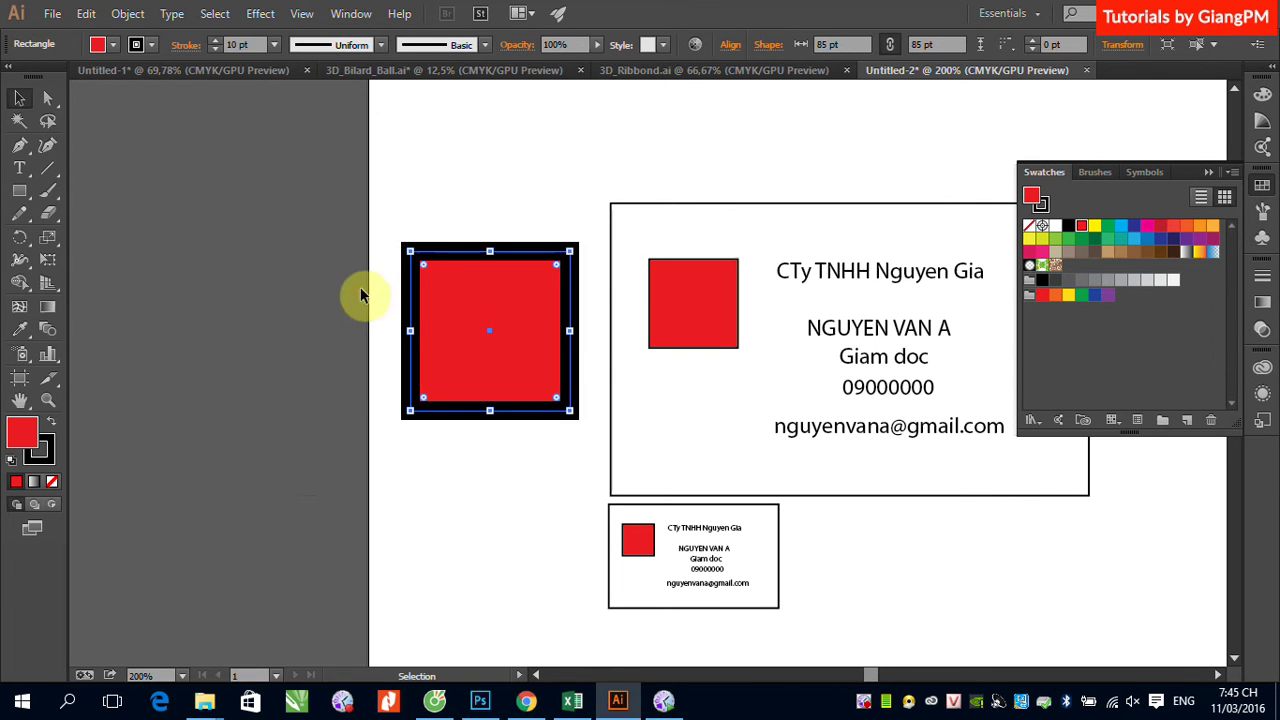
{"action": "left_click", "coordinate": [440, 188]}
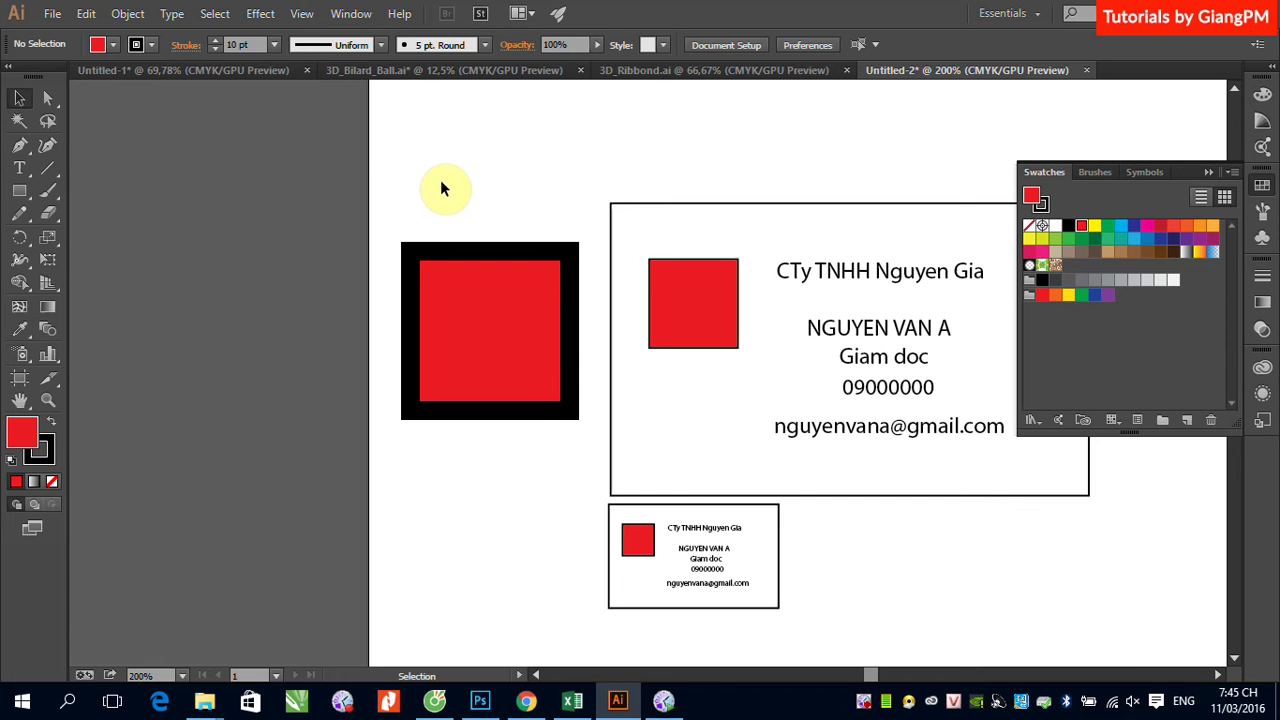
{"action": "left_click", "coordinate": [474, 279]}
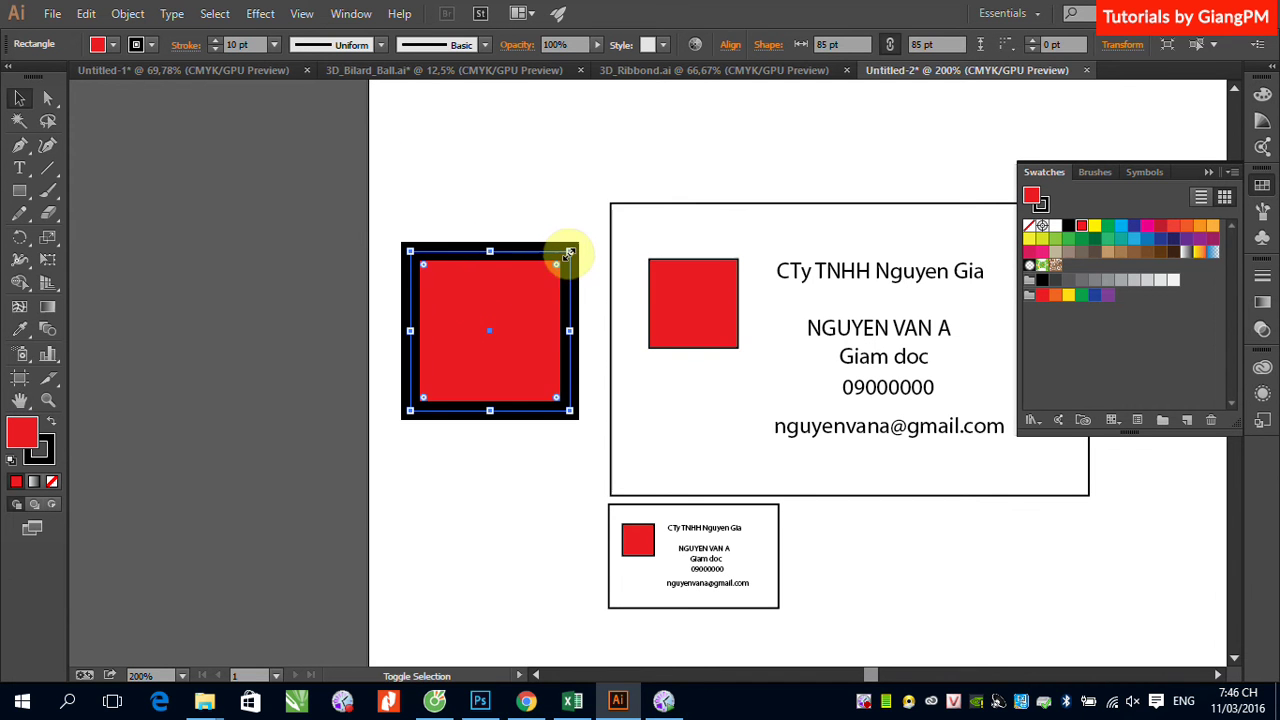
- Scale the outlined red square down to 21.5 × 21.5 pt, keeping its 10 pt stroke
{"action": "left_click", "coordinate": [528, 286], "text": "shift"}
{"action": "mouse_move", "coordinate": [410, 410]}
{"action": "left_mouse_down"}
{"action": "mouse_move", "coordinate": [489, 330]}
{"action": "mouse_move", "coordinate": [462, 394]}
{"action": "left_mouse_up"}
{"action": "left_click", "coordinate": [474, 521]}
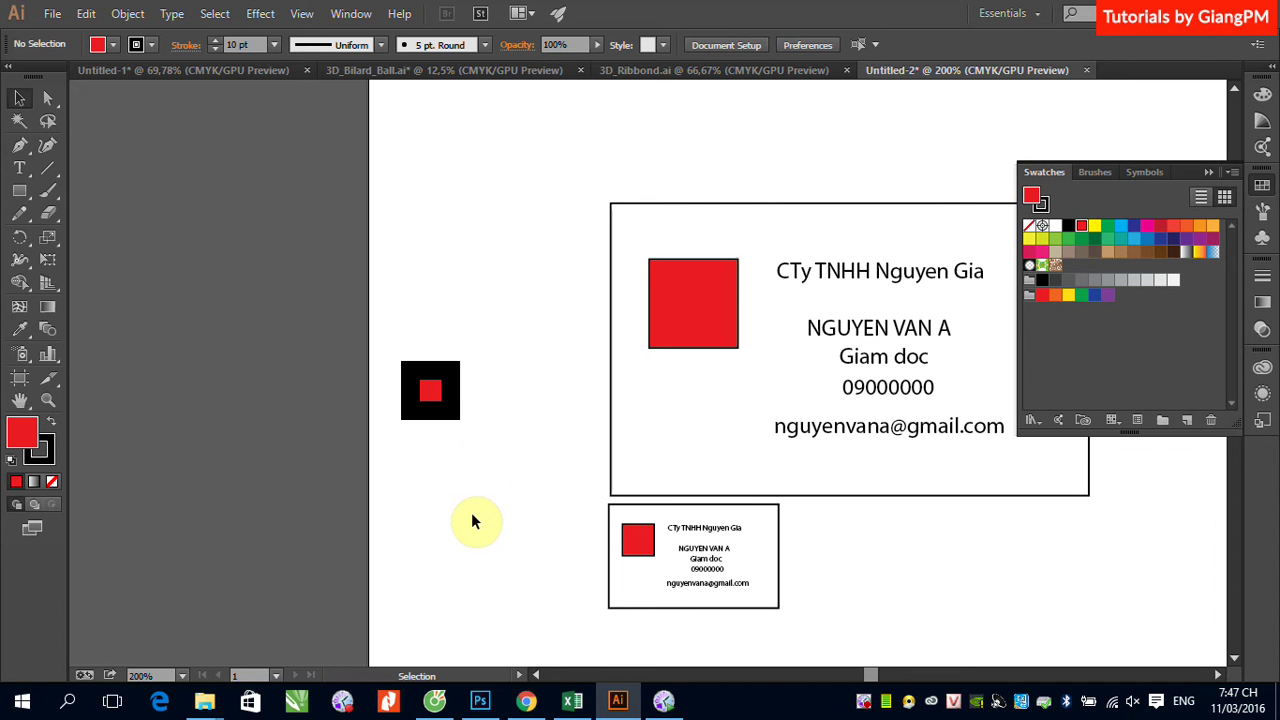
{"action": "left_click", "coordinate": [431, 375]}
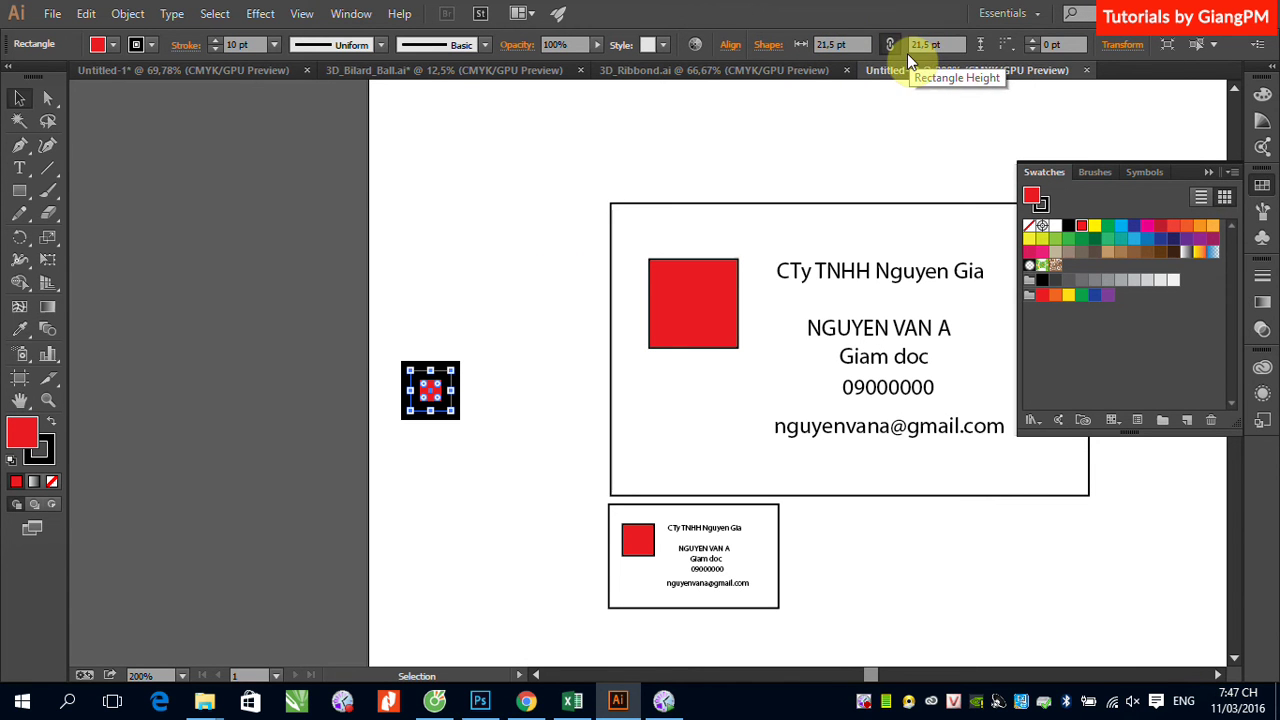
{"action": "left_click", "coordinate": [889, 44]}
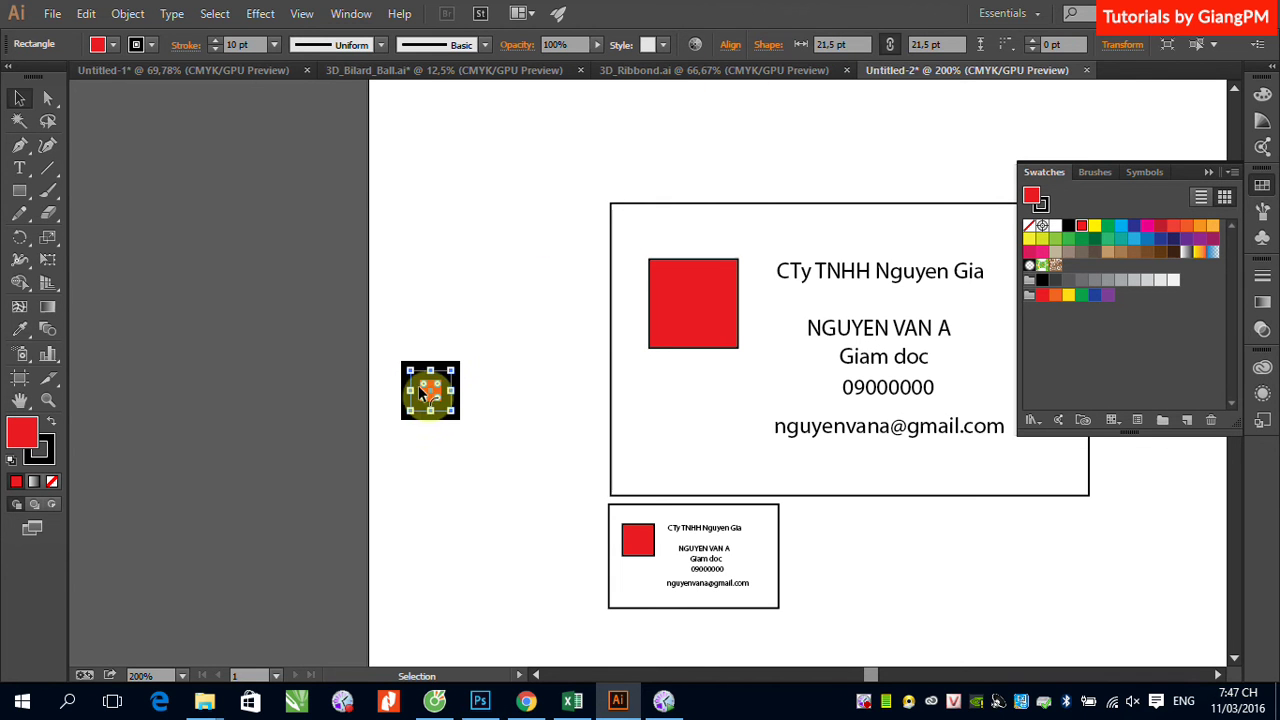
{"action": "left_click", "coordinate": [466, 408]}
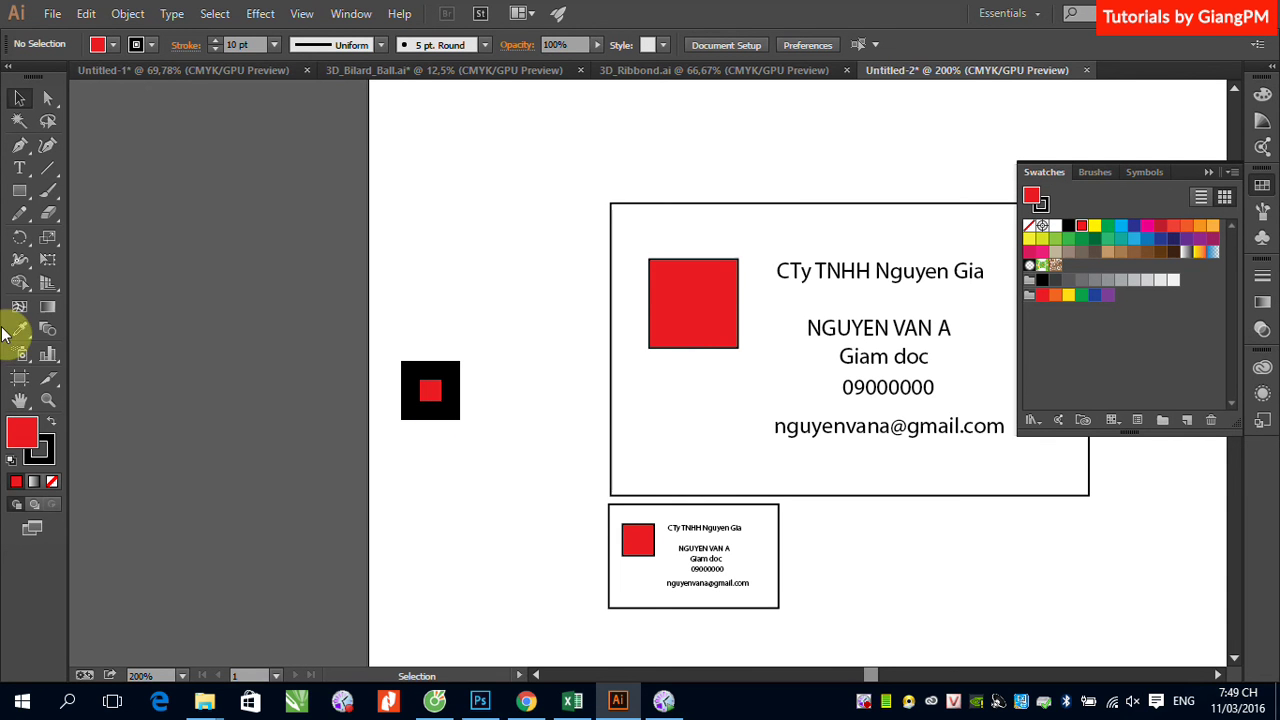
{"action": "left_click", "coordinate": [674, 321]}
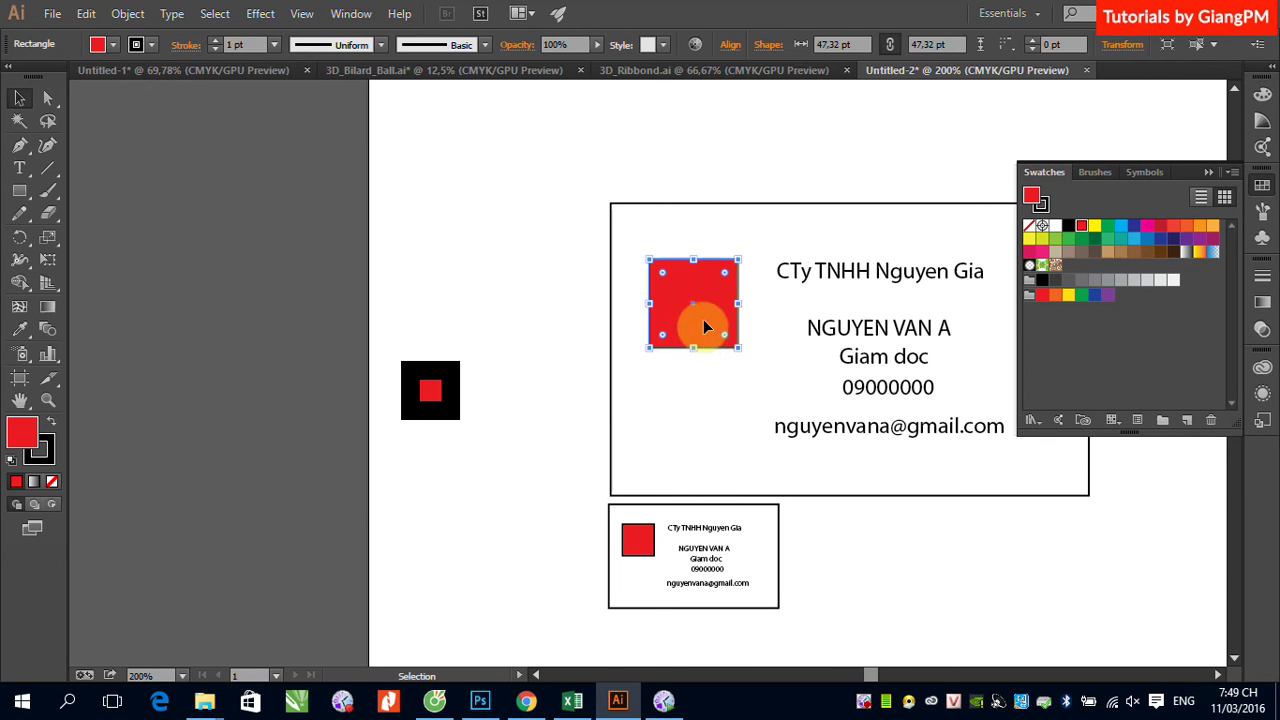
- Alt-drag a copy of the card's 47.32 pt red square to the empty upper-left area
{"action": "left_click_drag", "start_coordinate": [697, 341], "coordinate": [459, 249]}
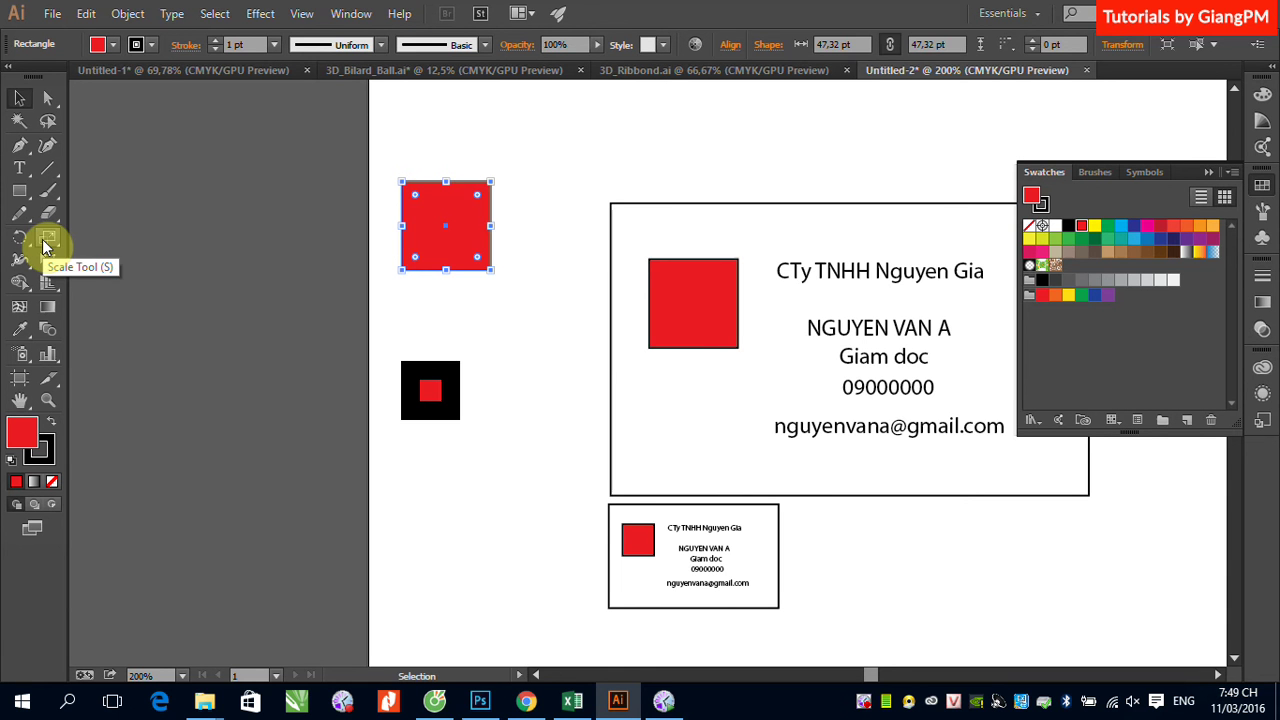
{"action": "double_click", "coordinate": [45, 245]}
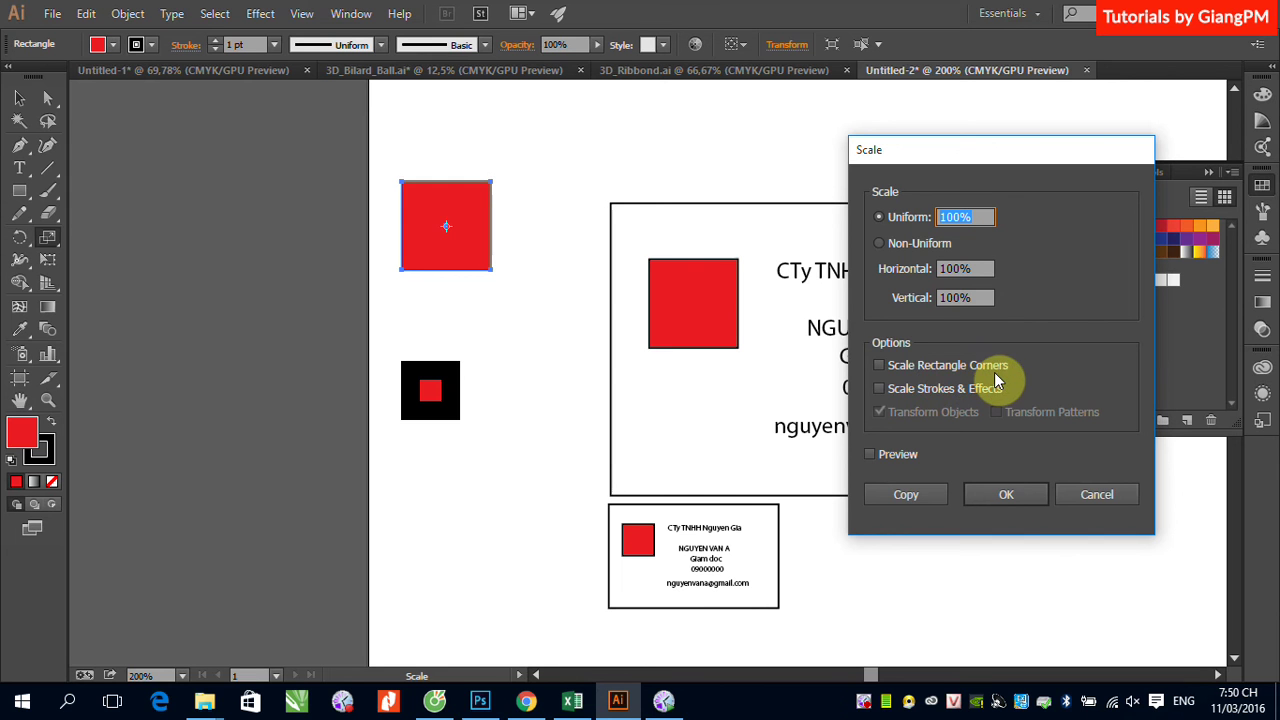
{"action": "left_click", "coordinate": [881, 366]}
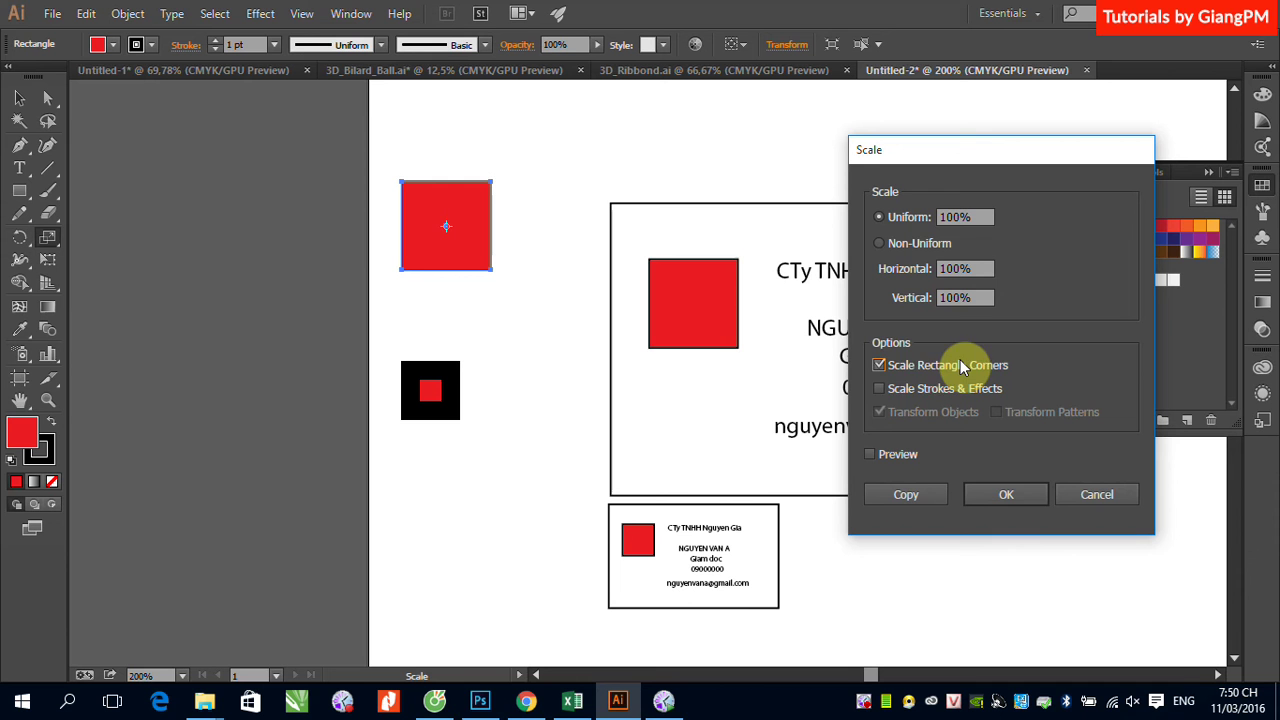
{"action": "left_click", "coordinate": [879, 365]}
{"action": "left_click", "coordinate": [1094, 494]}
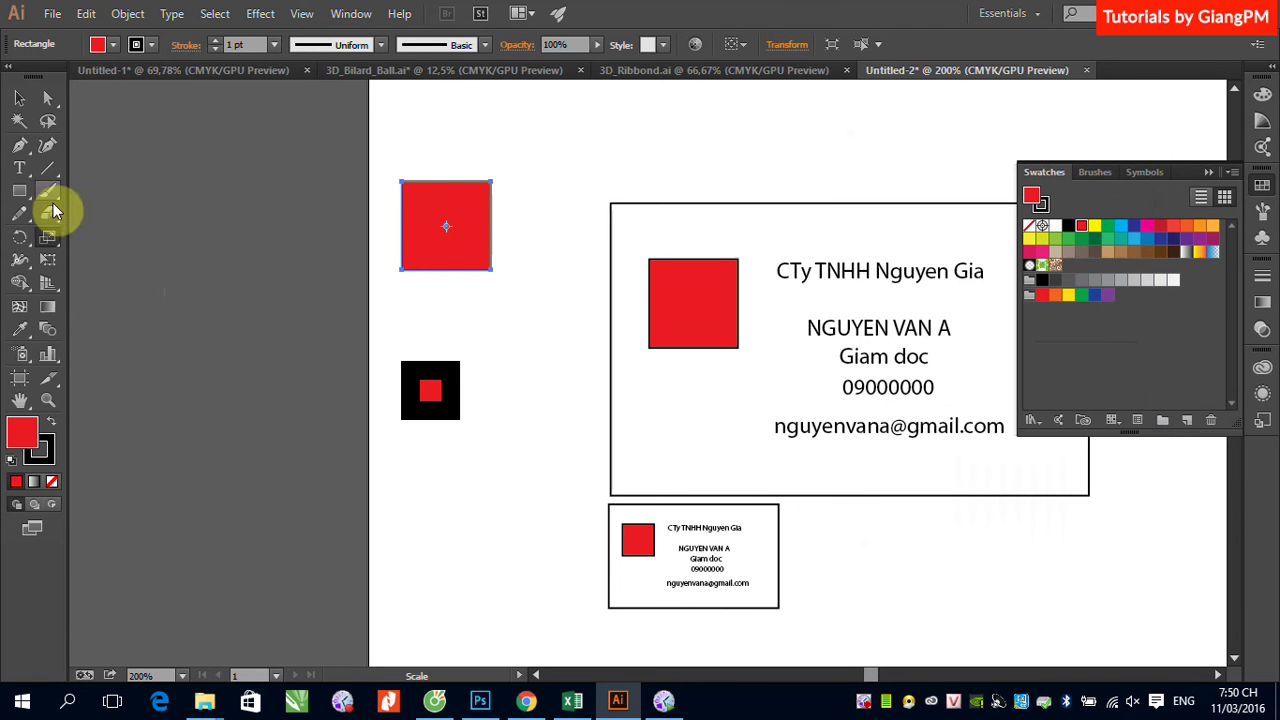
{"action": "left_click_drag", "start_coordinate": [25, 199], "coordinate": [74, 212]}
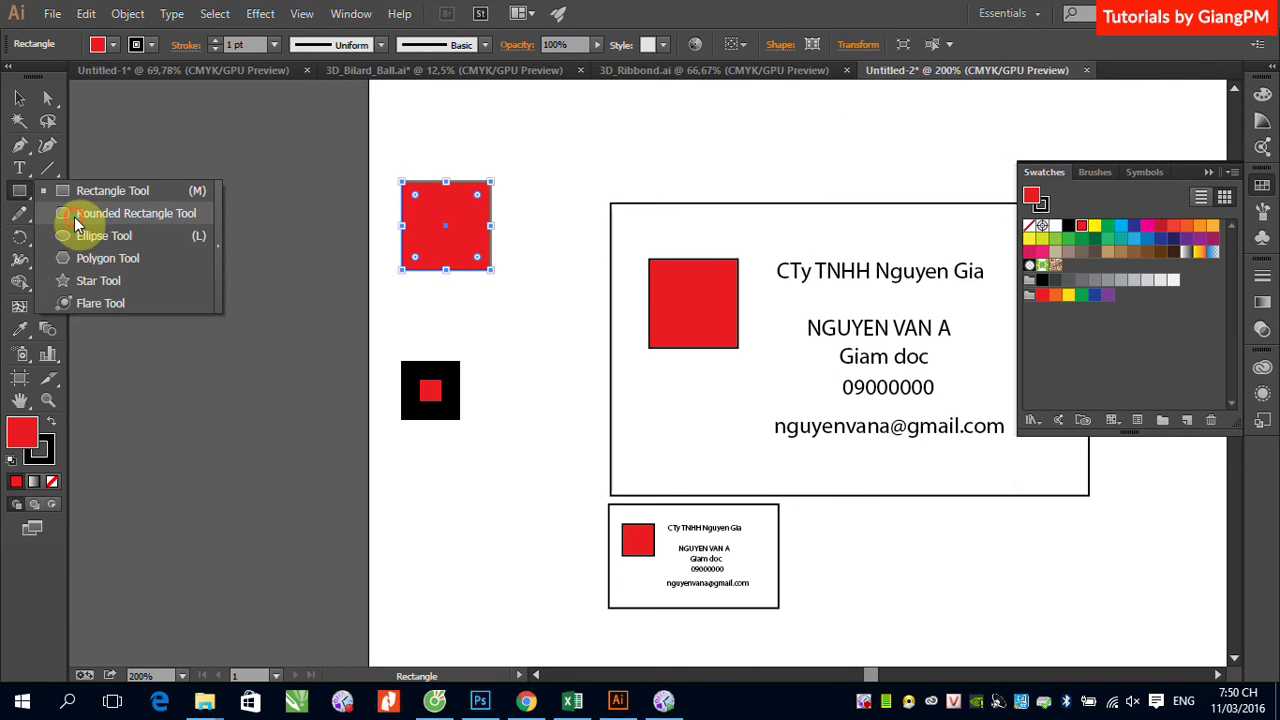
- Draw a 324.675 × 200 pt red rounded rectangle with 30 pt corners below the cards
{"action": "left_click", "coordinate": [663, 186]}
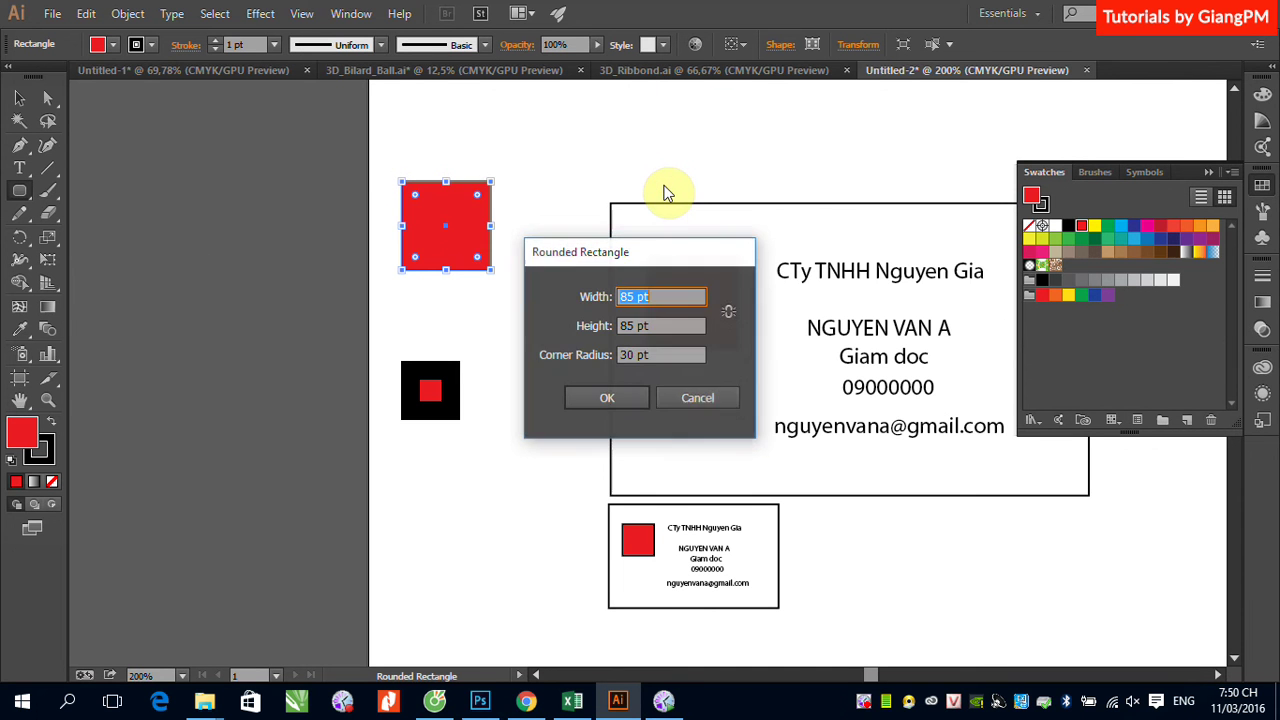
{"action": "left_click", "coordinate": [722, 400]}
{"action": "key", "text": "ctrl+0"}
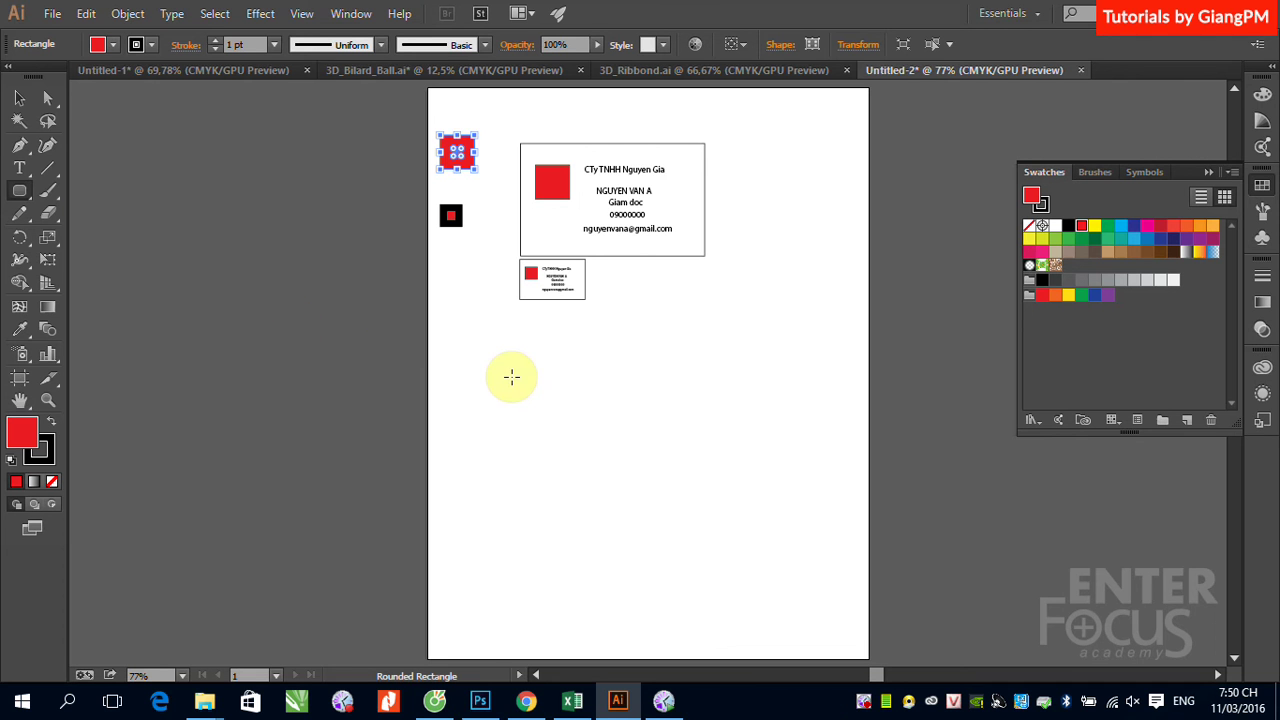
{"action": "left_click_drag", "start_coordinate": [511, 376], "coordinate": [742, 519]}
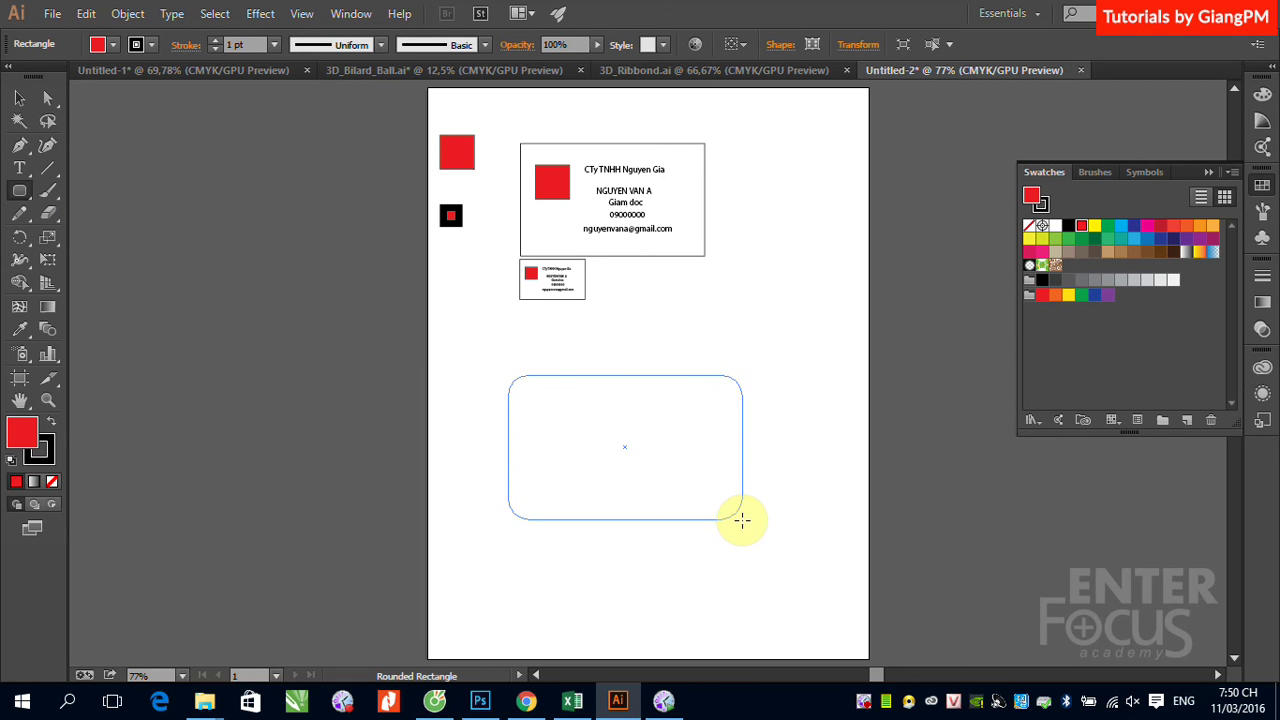
{"action": "left_click", "coordinate": [19, 97]}
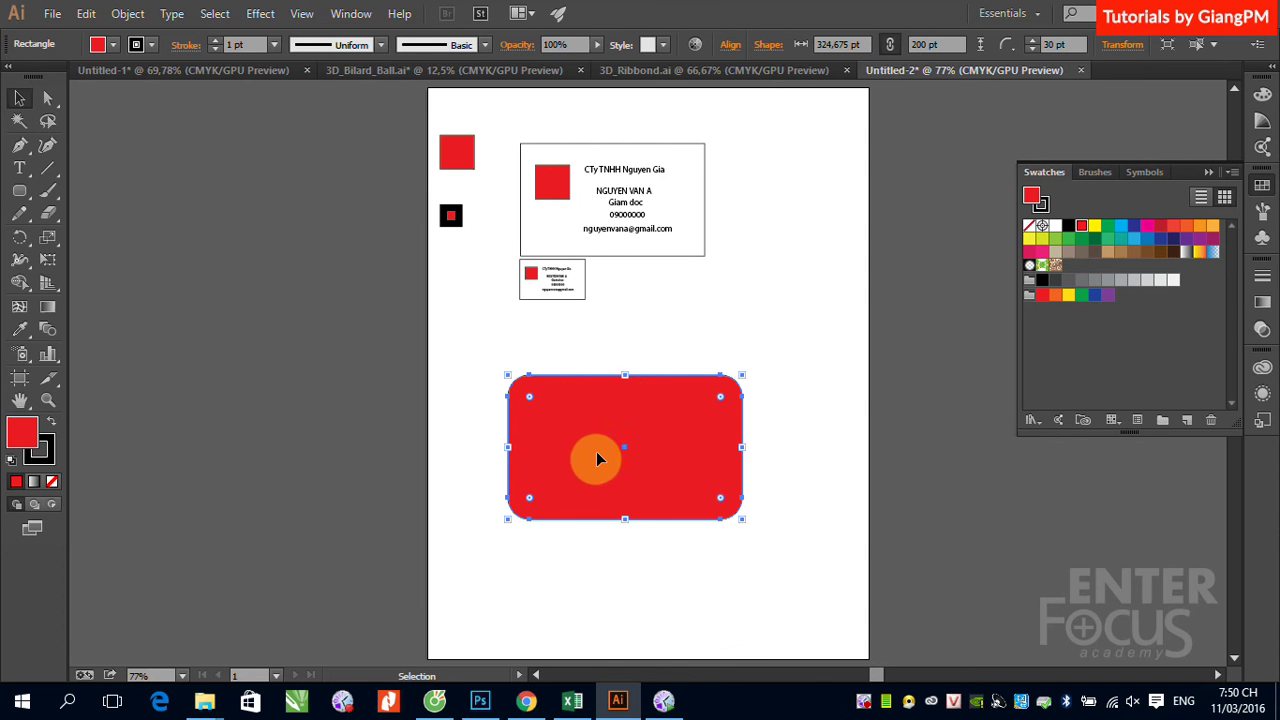
{"action": "mouse_move", "coordinate": [594, 457]}
{"action": "left_mouse_down"}
{"action": "mouse_move", "coordinate": [534, 412]}
{"action": "mouse_move", "coordinate": [770, 407]}
{"action": "left_mouse_up"}
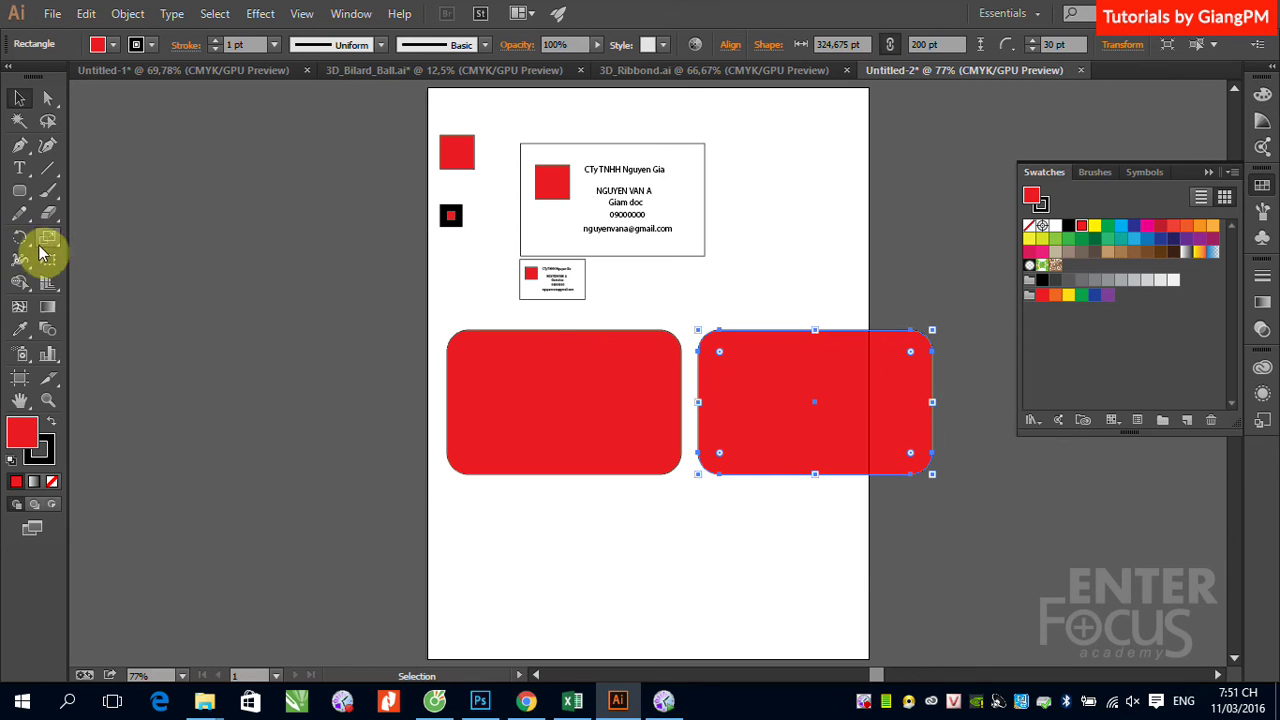
- Scale the right rounded rectangle uniformly to 30%, making a 97.403 × 60 pt pill
{"action": "double_click", "coordinate": [47, 240]}
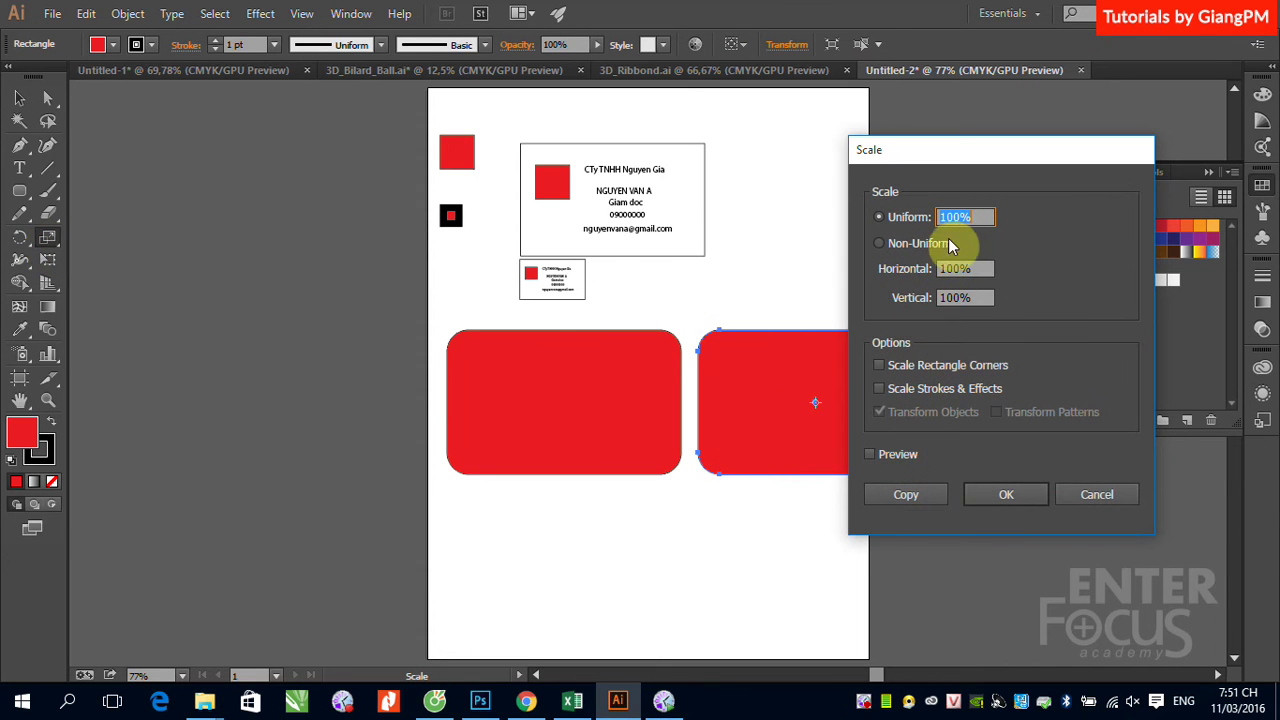
{"action": "left_click", "coordinate": [978, 217]}
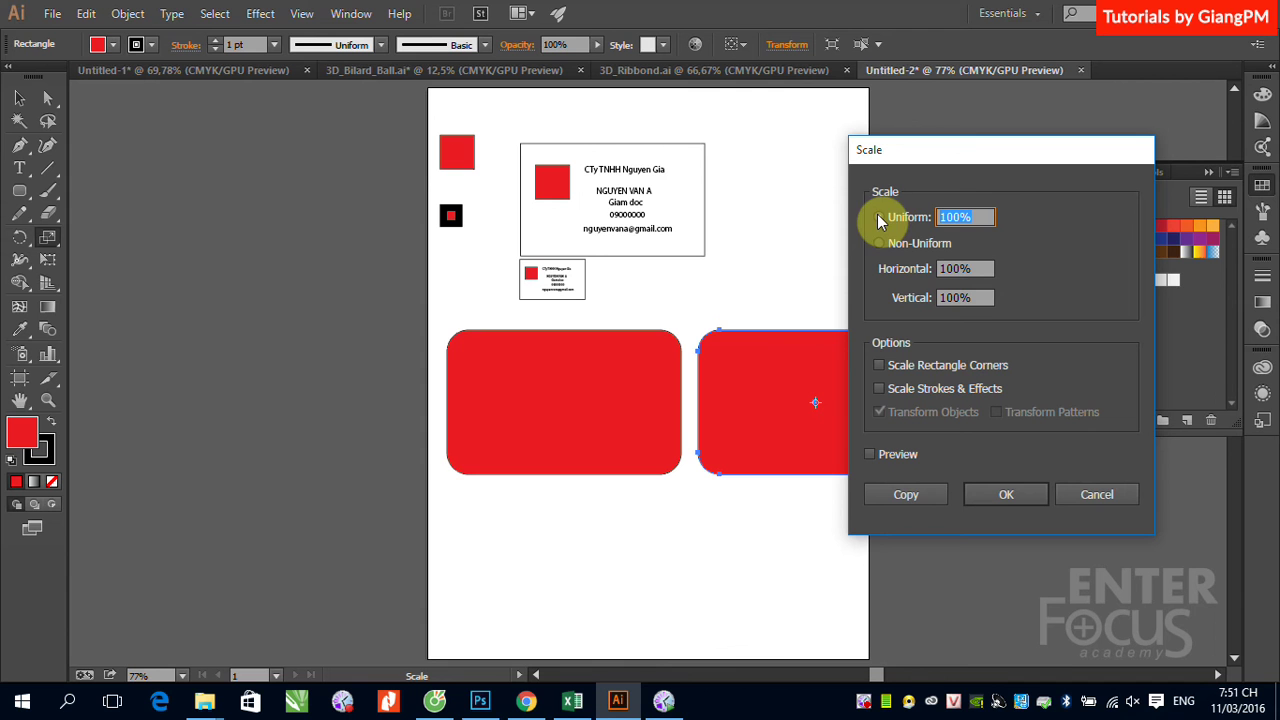
{"action": "type", "text": "30"}
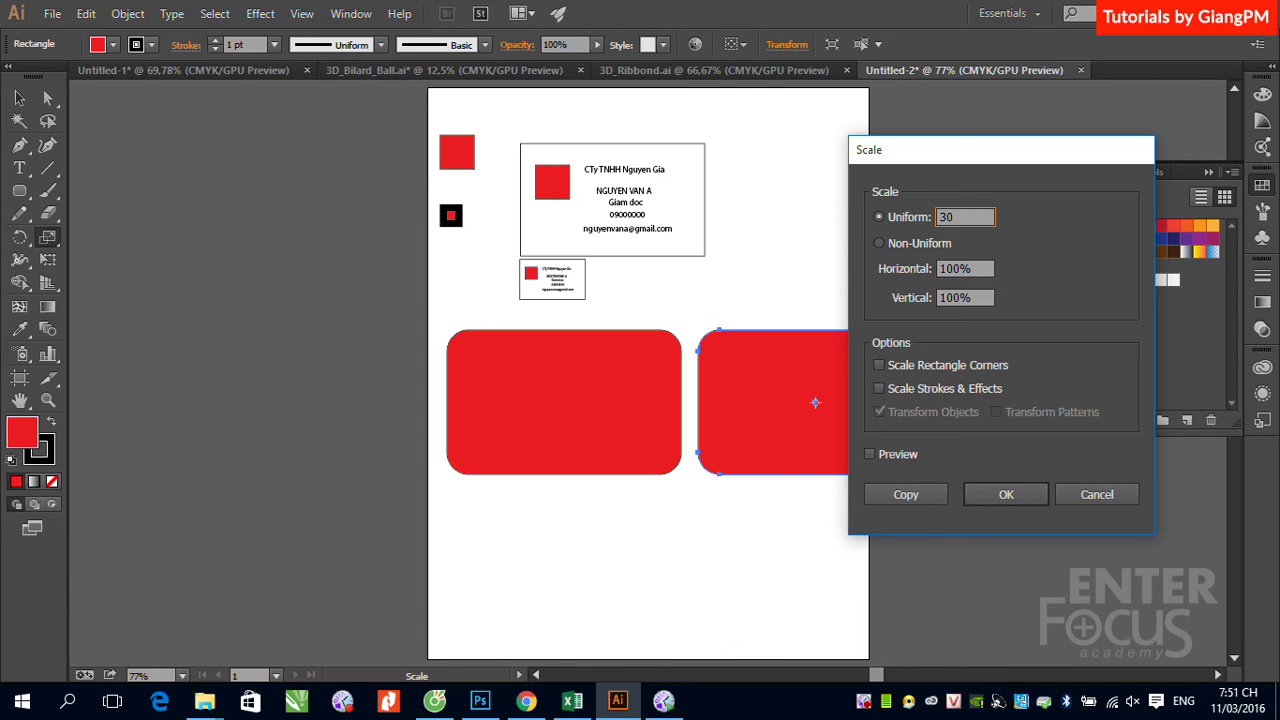
{"action": "key", "text": "Return"}
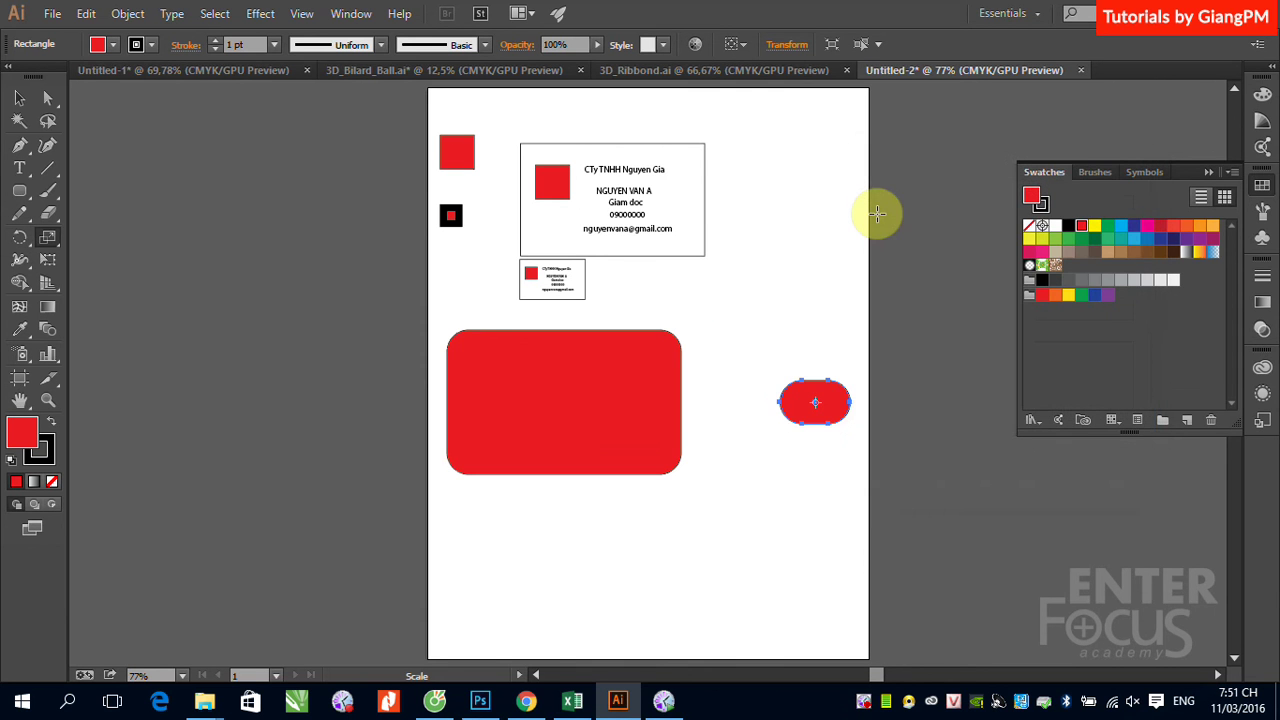
- Move the pill up beside the business card and copy the big rounded rectangle rightward
{"action": "left_click", "coordinate": [19, 97]}
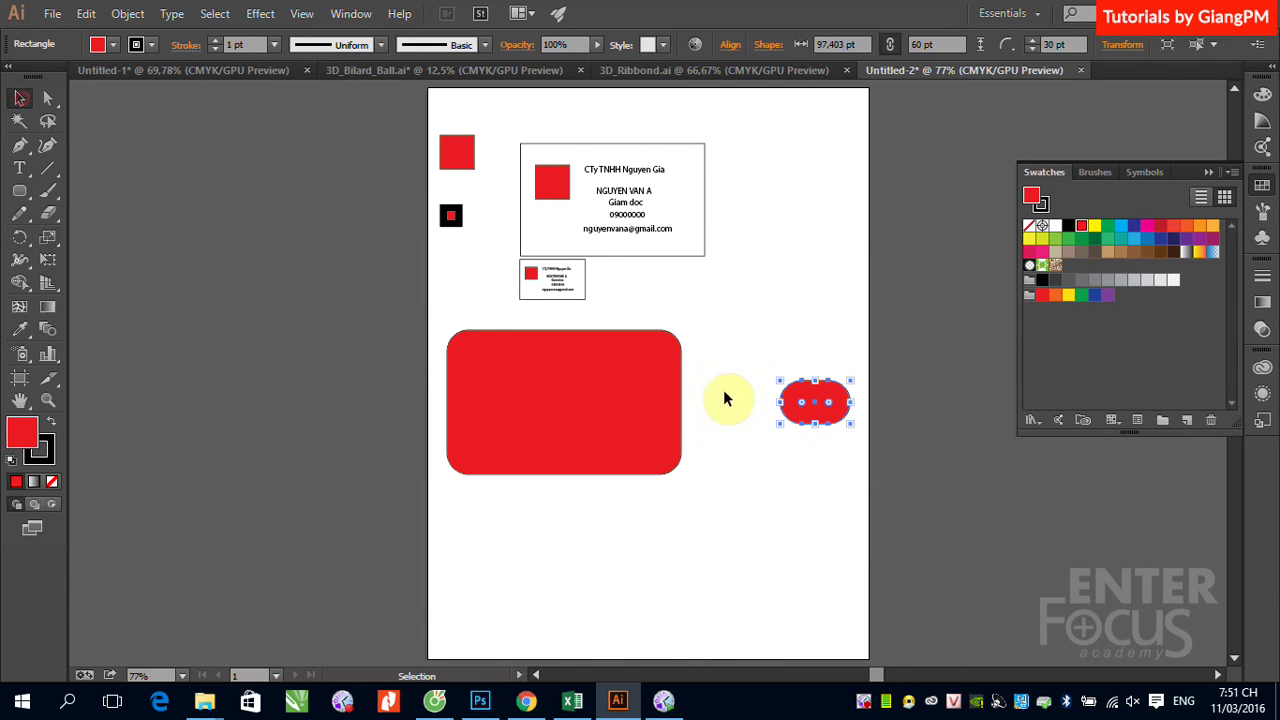
{"action": "left_click", "coordinate": [760, 373]}
{"action": "mouse_move", "coordinate": [818, 405]}
{"action": "left_mouse_down"}
{"action": "mouse_move", "coordinate": [728, 362]}
{"action": "mouse_move", "coordinate": [746, 376]}
{"action": "left_mouse_up"}
{"action": "left_click", "coordinate": [768, 476]}
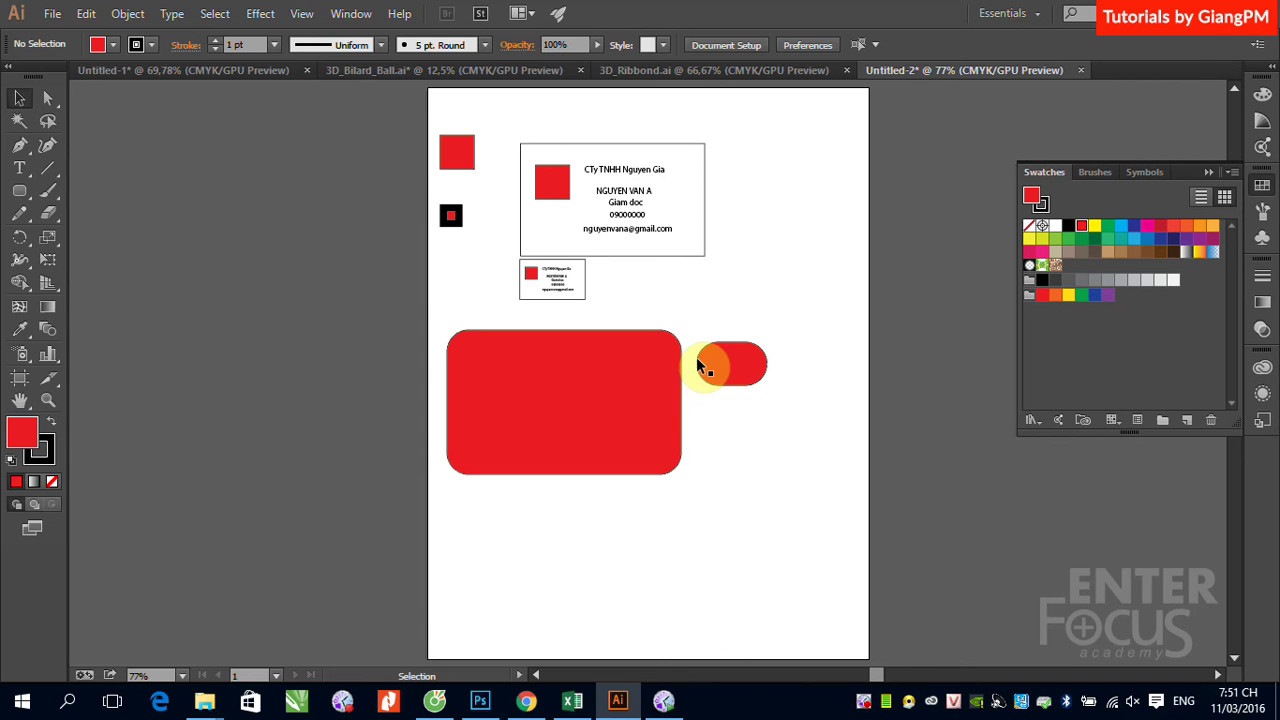
{"action": "left_click_drag", "start_coordinate": [735, 362], "coordinate": [794, 248]}
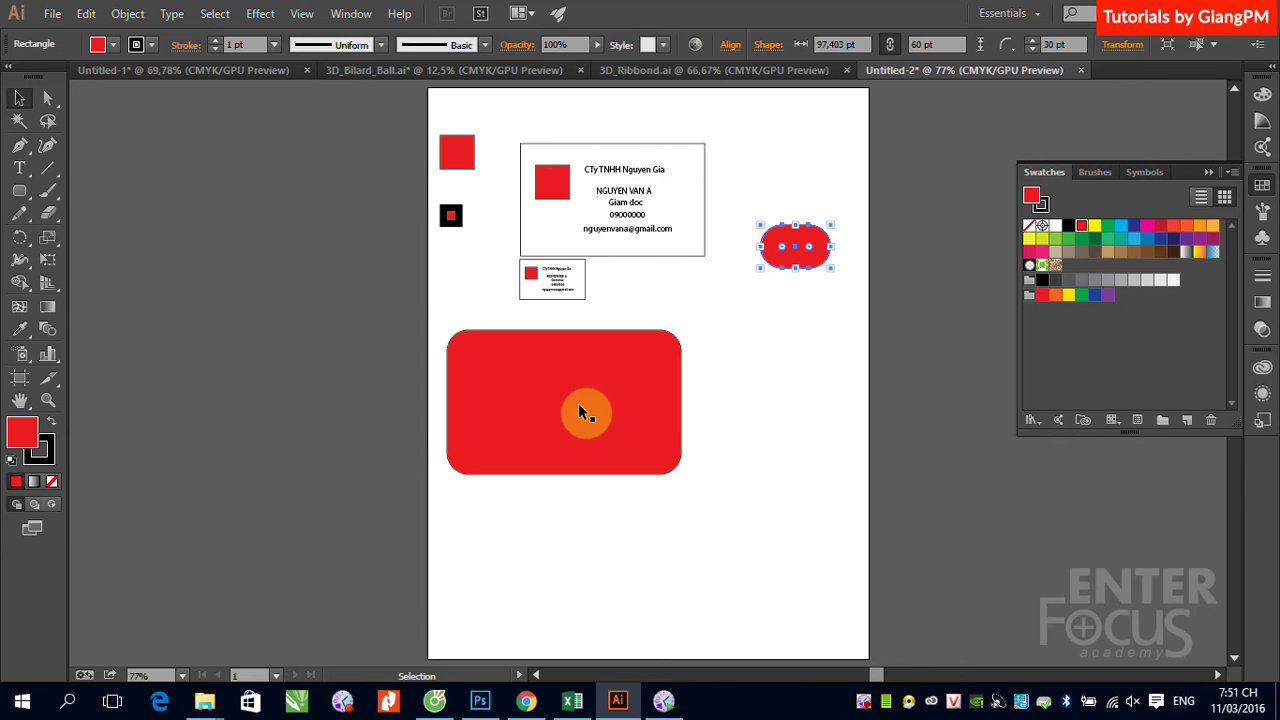
{"action": "left_click_drag", "start_coordinate": [527, 418], "coordinate": [778, 416]}
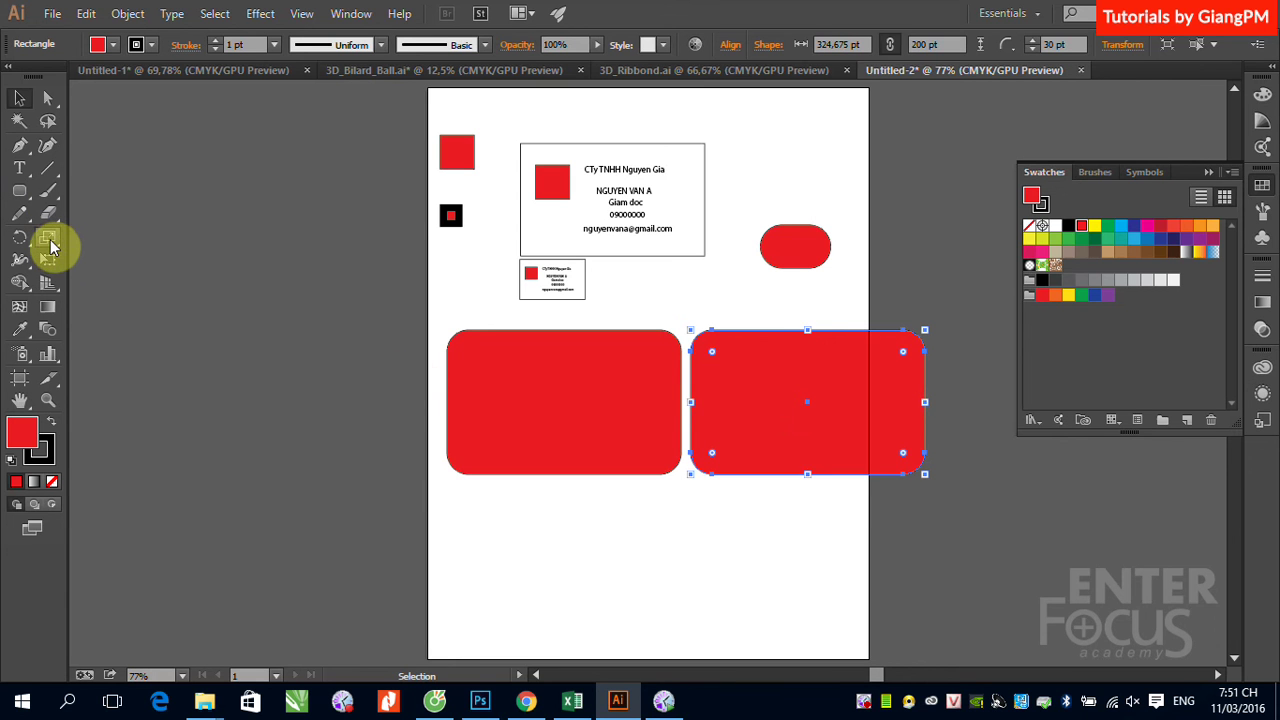
- Scale the copy to 30% with Scale Rectangle Corners on, then place it by the big rectangle
{"action": "double_click", "coordinate": [48, 240]}
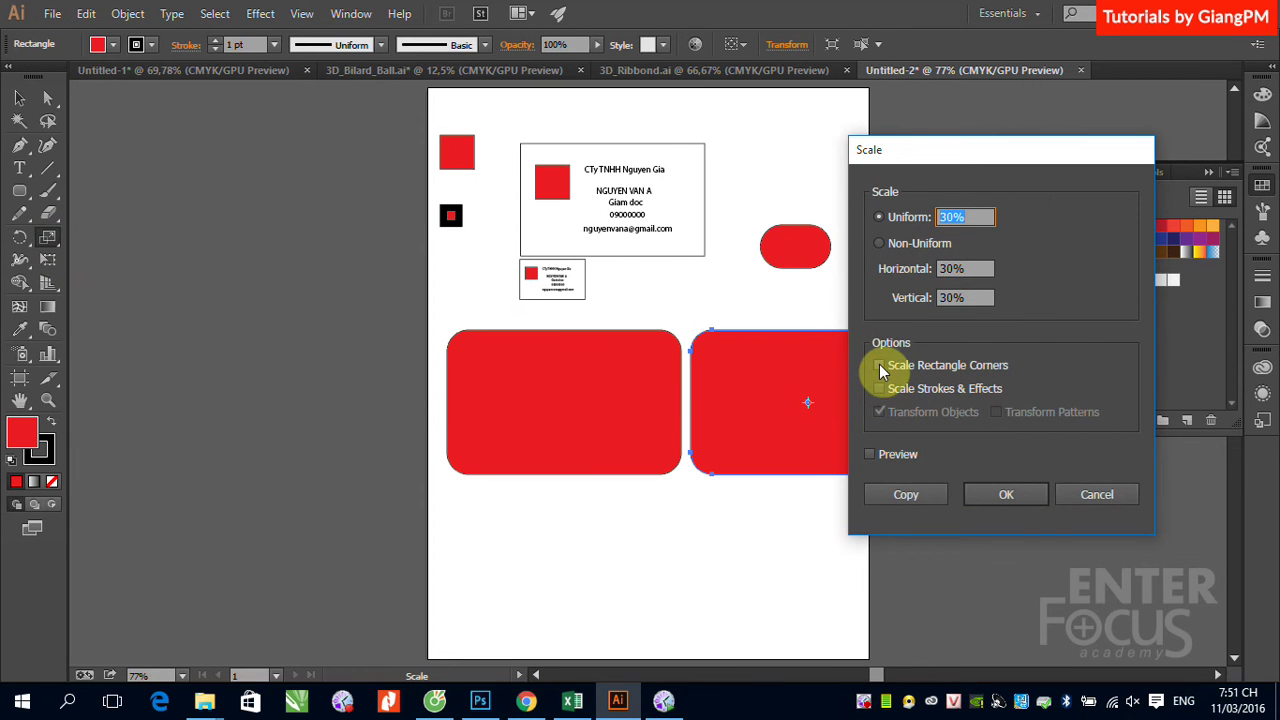
{"action": "left_click", "coordinate": [880, 366]}
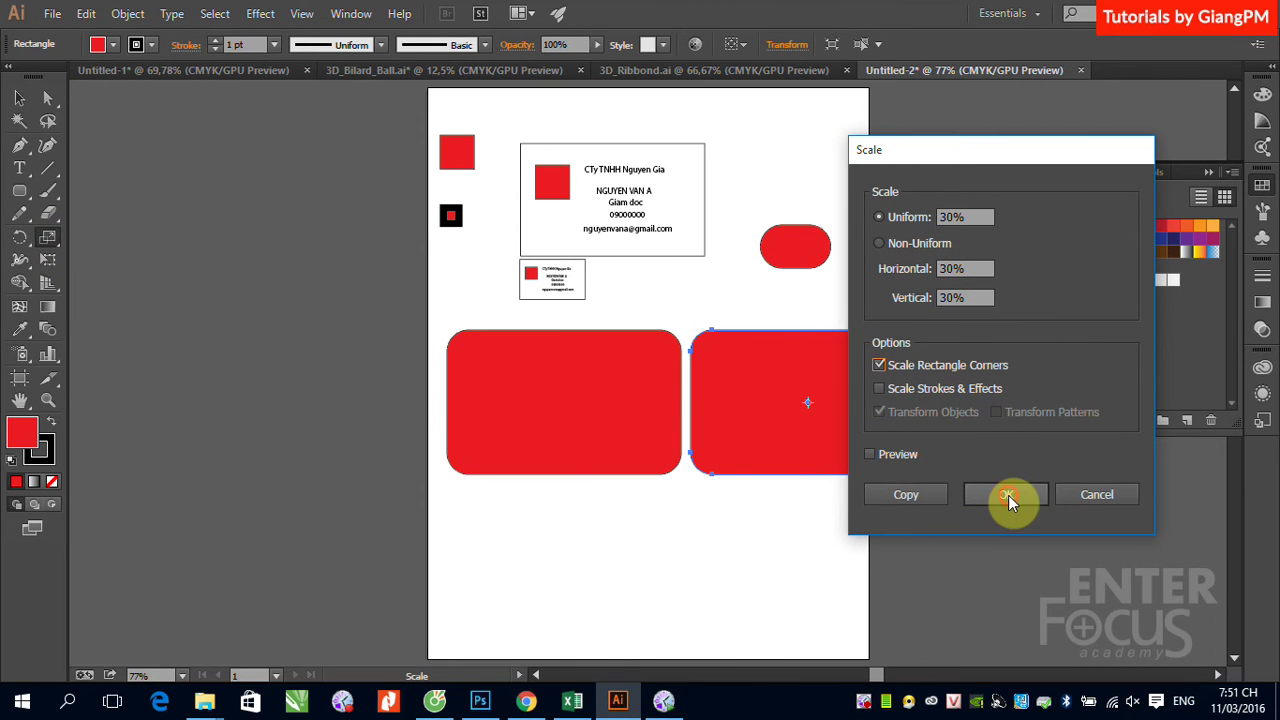
{"action": "left_click", "coordinate": [1006, 495]}
{"action": "left_click", "coordinate": [19, 98]}
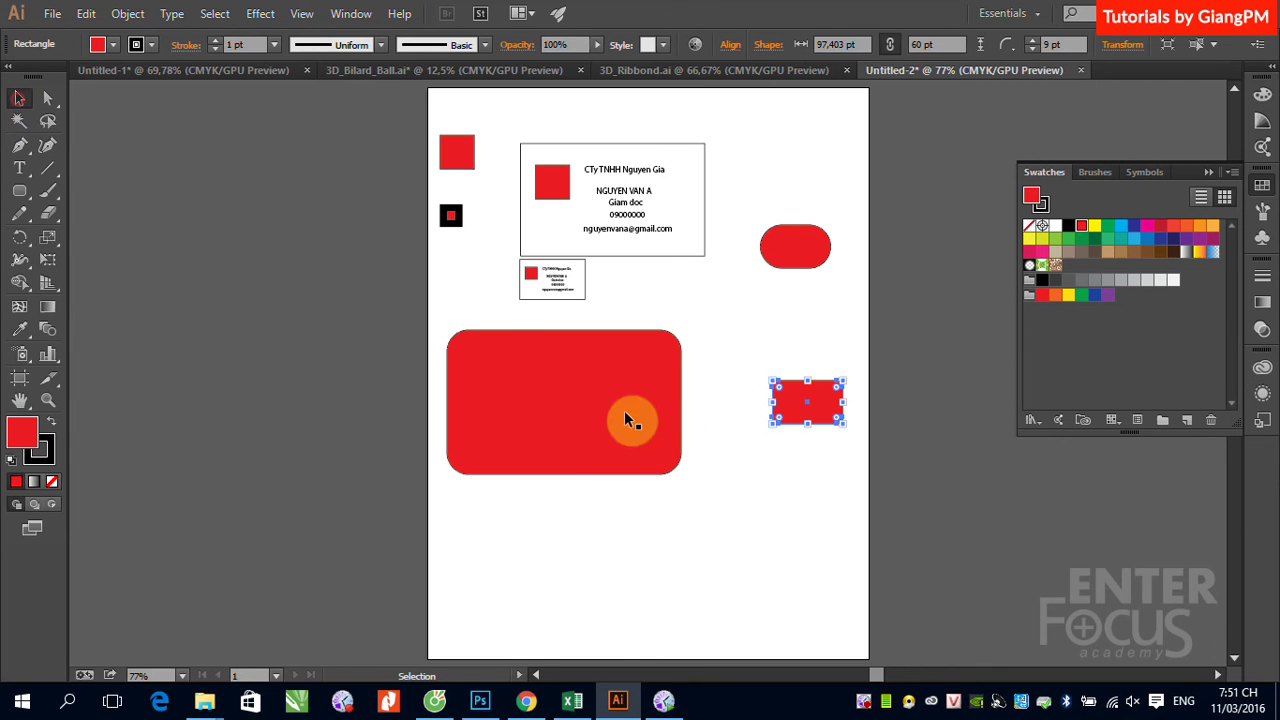
{"action": "left_click", "coordinate": [728, 505]}
{"action": "left_click_drag", "start_coordinate": [812, 421], "coordinate": [724, 366]}
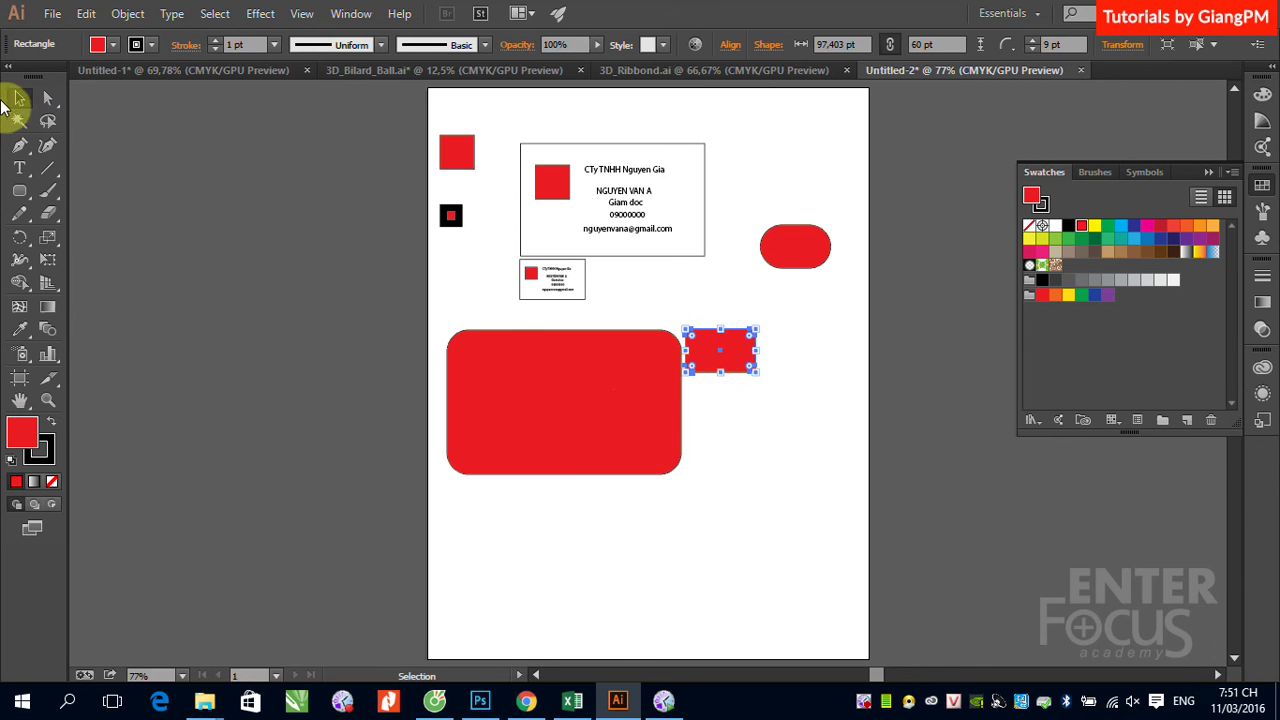
{"action": "left_click", "coordinate": [266, 354]}
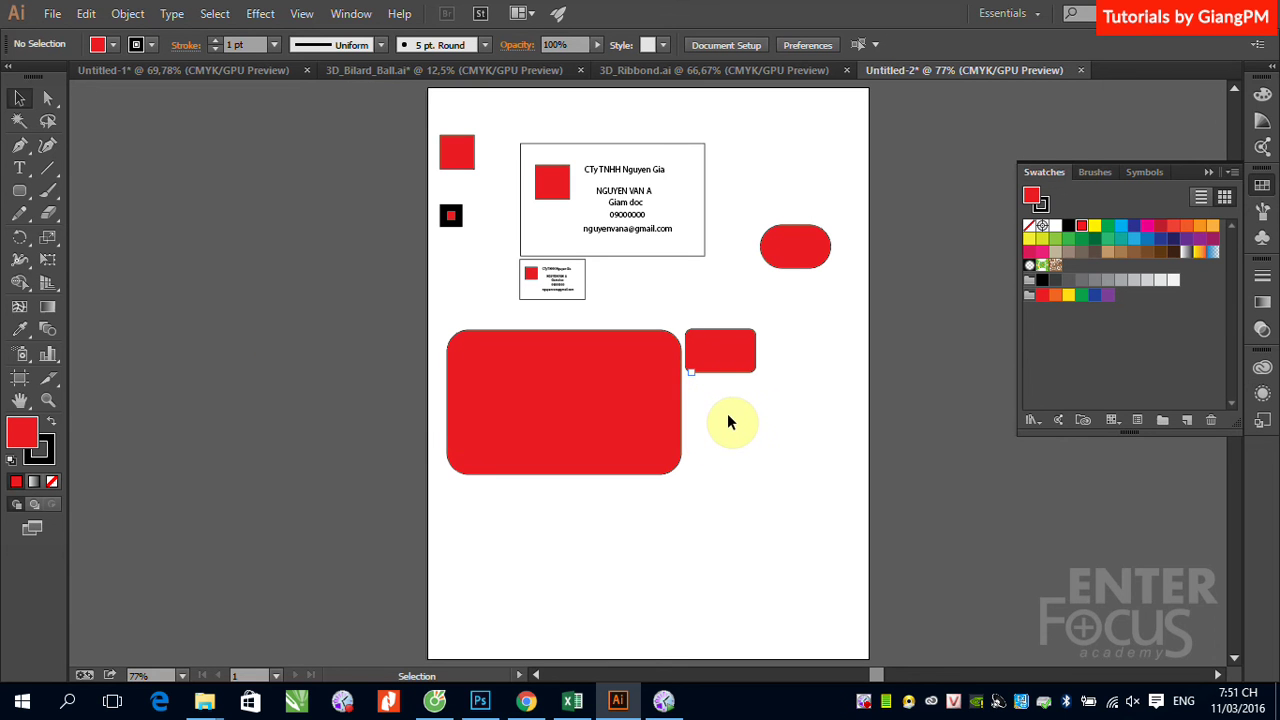
{"action": "left_click", "coordinate": [716, 363]}
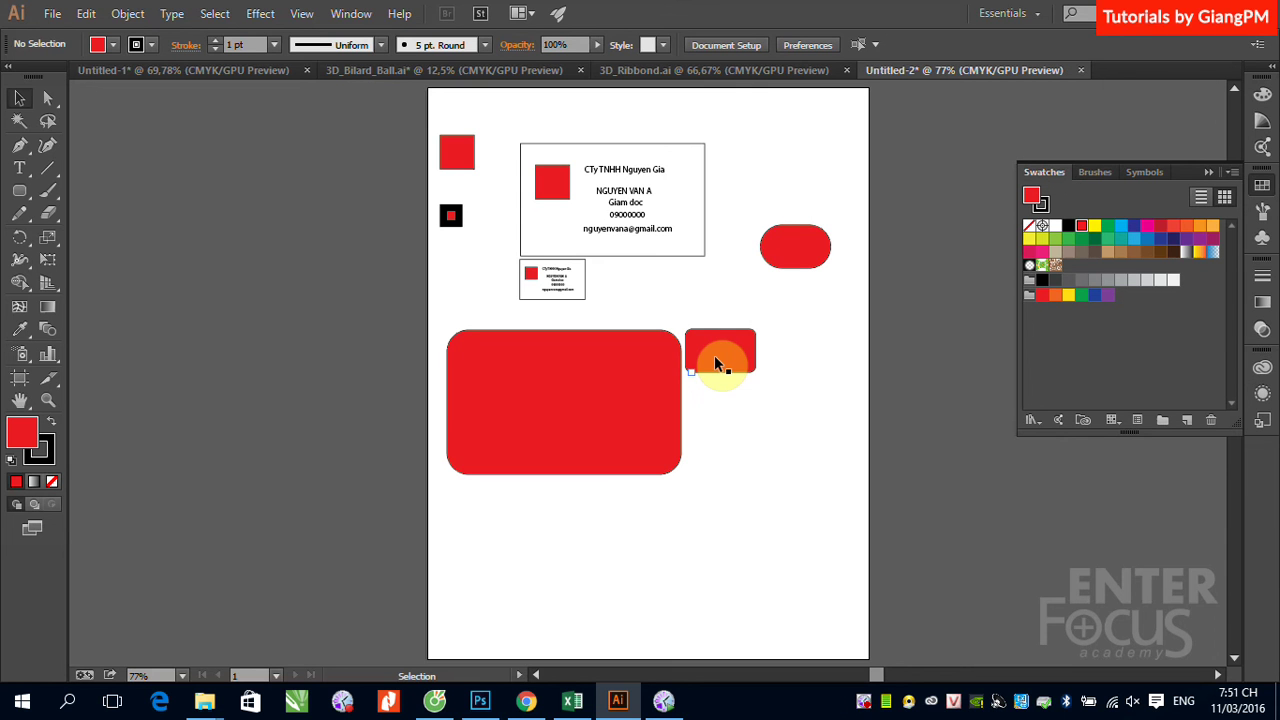
- Review the Scale settings without applying them, then move the small rectangle below the pill
{"action": "double_click", "coordinate": [47, 246]}
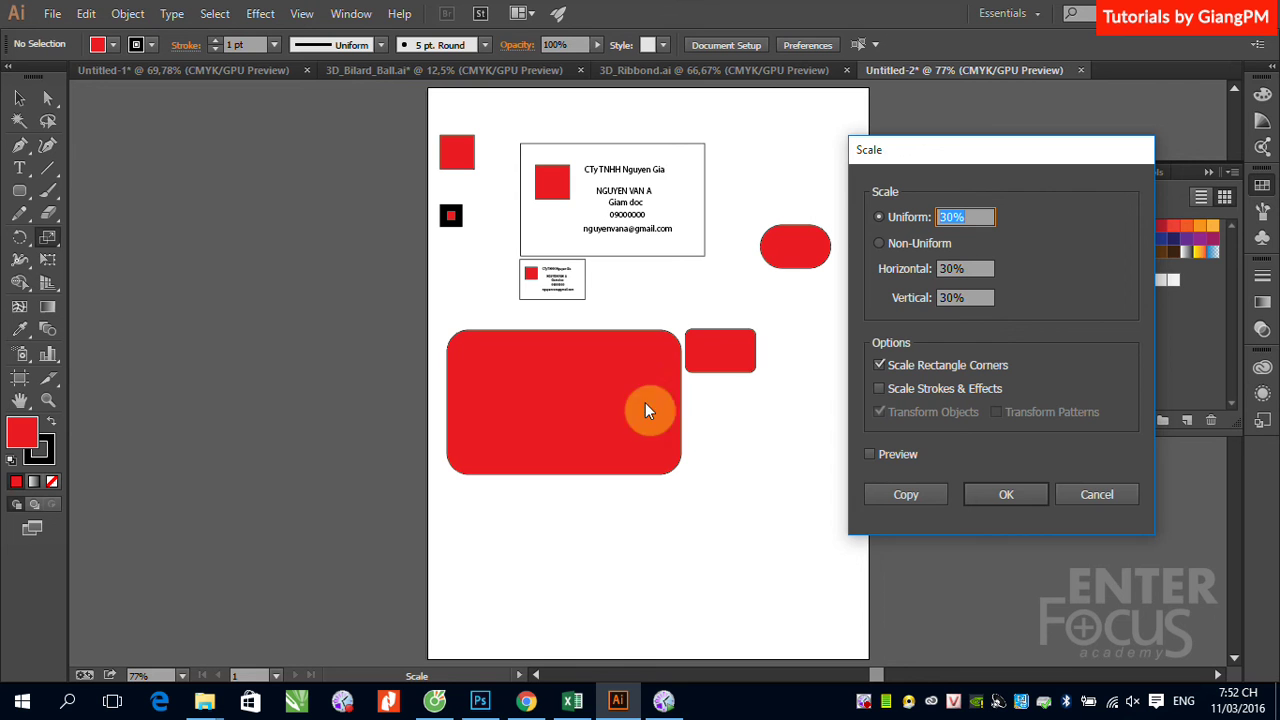
{"action": "left_click", "coordinate": [729, 354]}
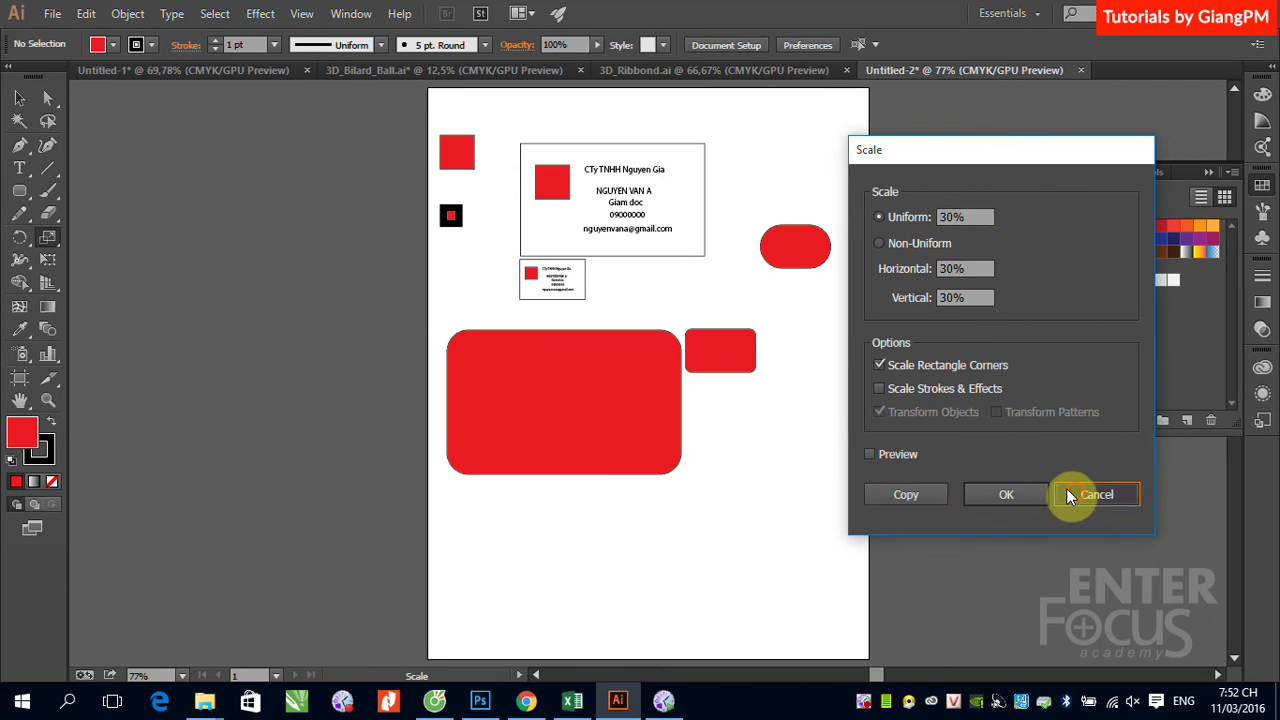
{"action": "left_click", "coordinate": [1070, 494]}
{"action": "left_click", "coordinate": [24, 97]}
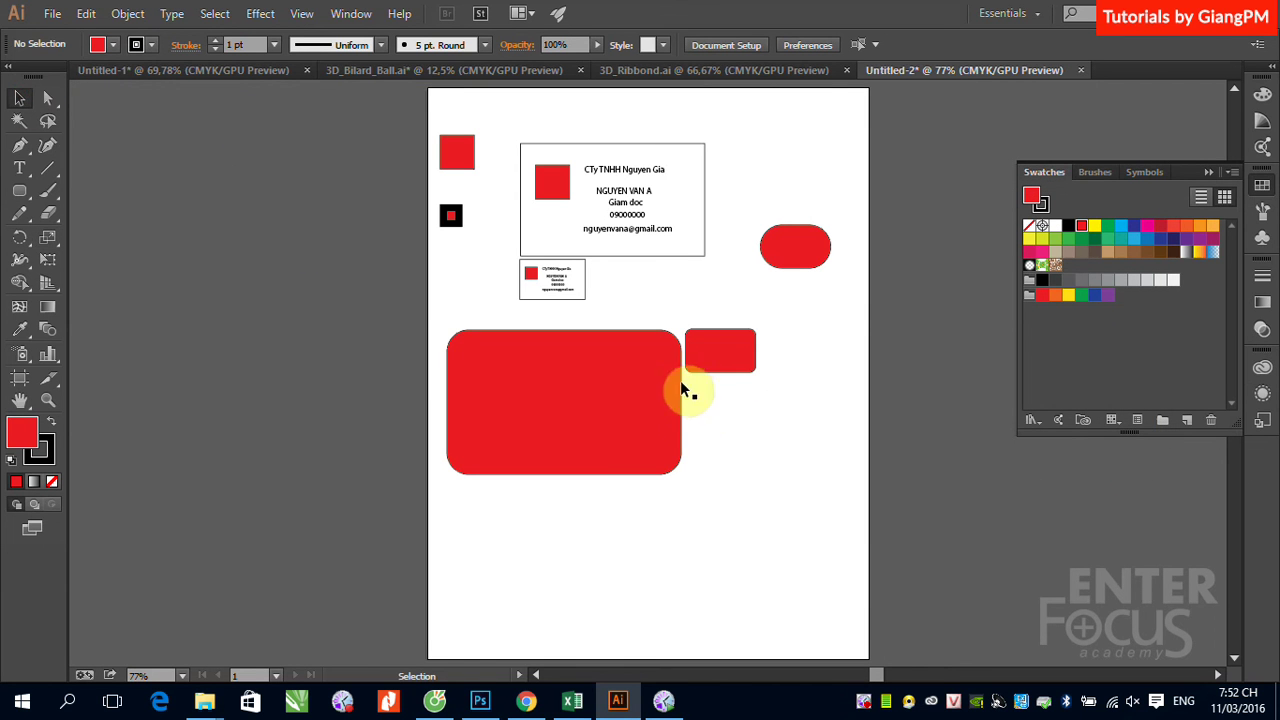
{"action": "left_click_drag", "start_coordinate": [695, 359], "coordinate": [805, 307]}
- Set the big rounded rectangle's stroke weight to 10 pt and drag a copy to its right
{"action": "left_click", "coordinate": [647, 347]}
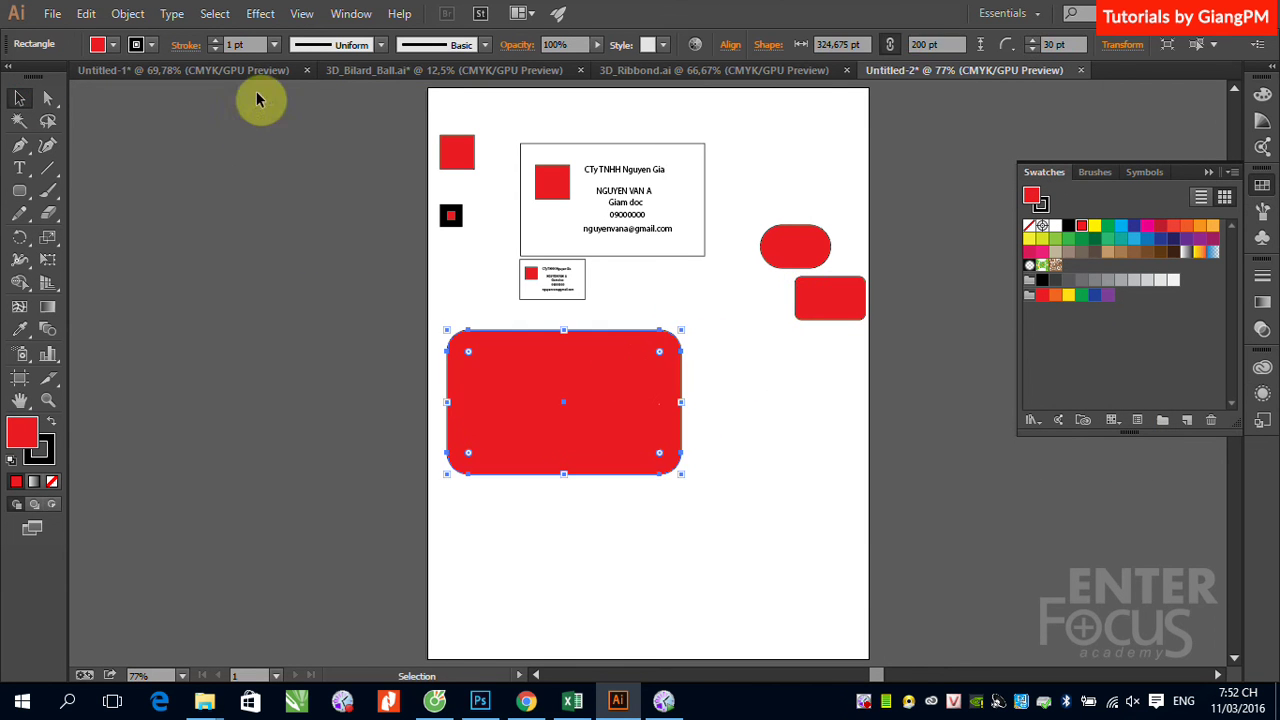
{"action": "left_click", "coordinate": [277, 44]}
{"action": "left_click", "coordinate": [309, 311]}
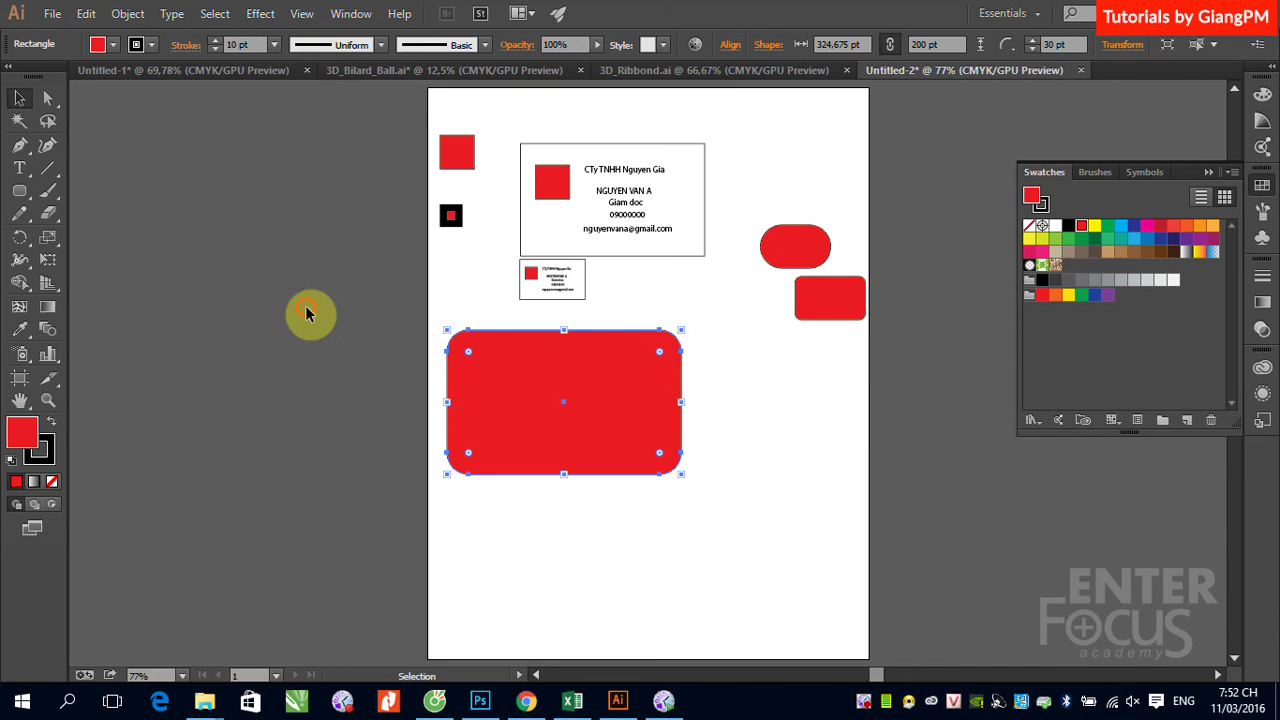
{"action": "left_click", "coordinate": [737, 450]}
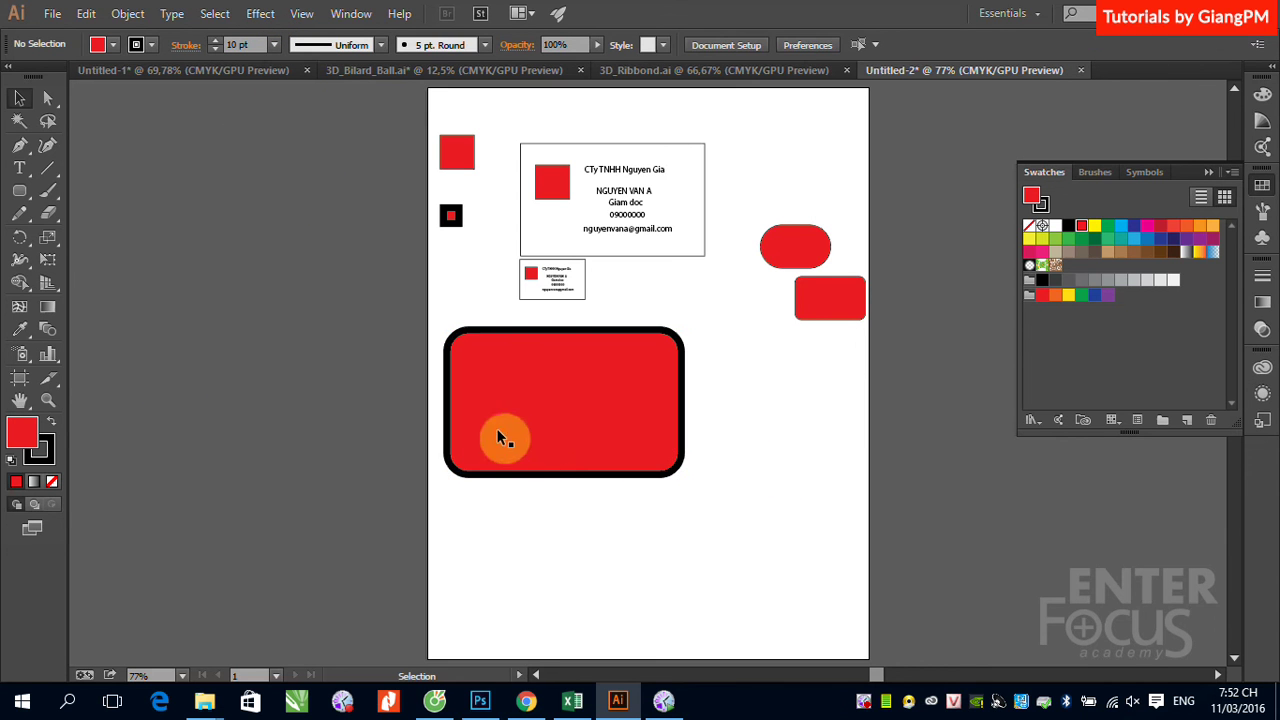
{"action": "left_click_drag", "start_coordinate": [512, 427], "coordinate": [759, 428]}
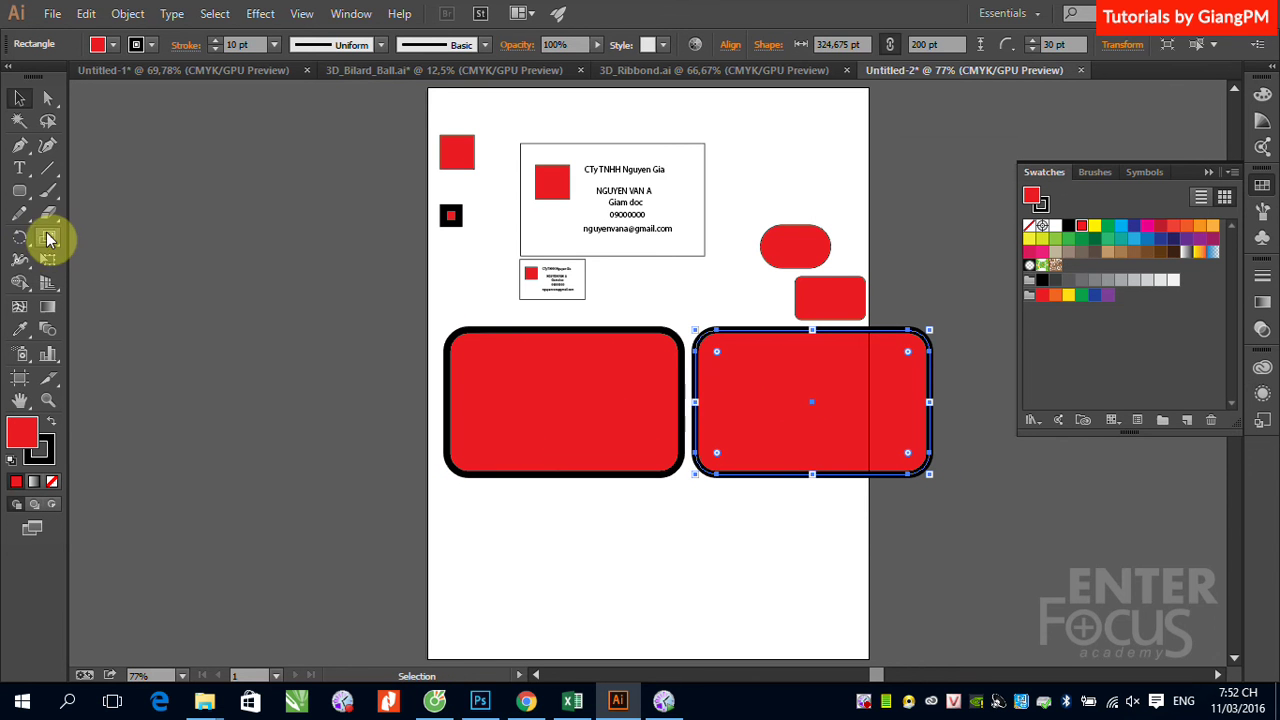
- Scale the copy to 30% with Scale Strokes & Effects on, giving a 3 pt outline
{"action": "left_click", "coordinate": [44, 242]}
{"action": "double_click", "coordinate": [44, 242]}
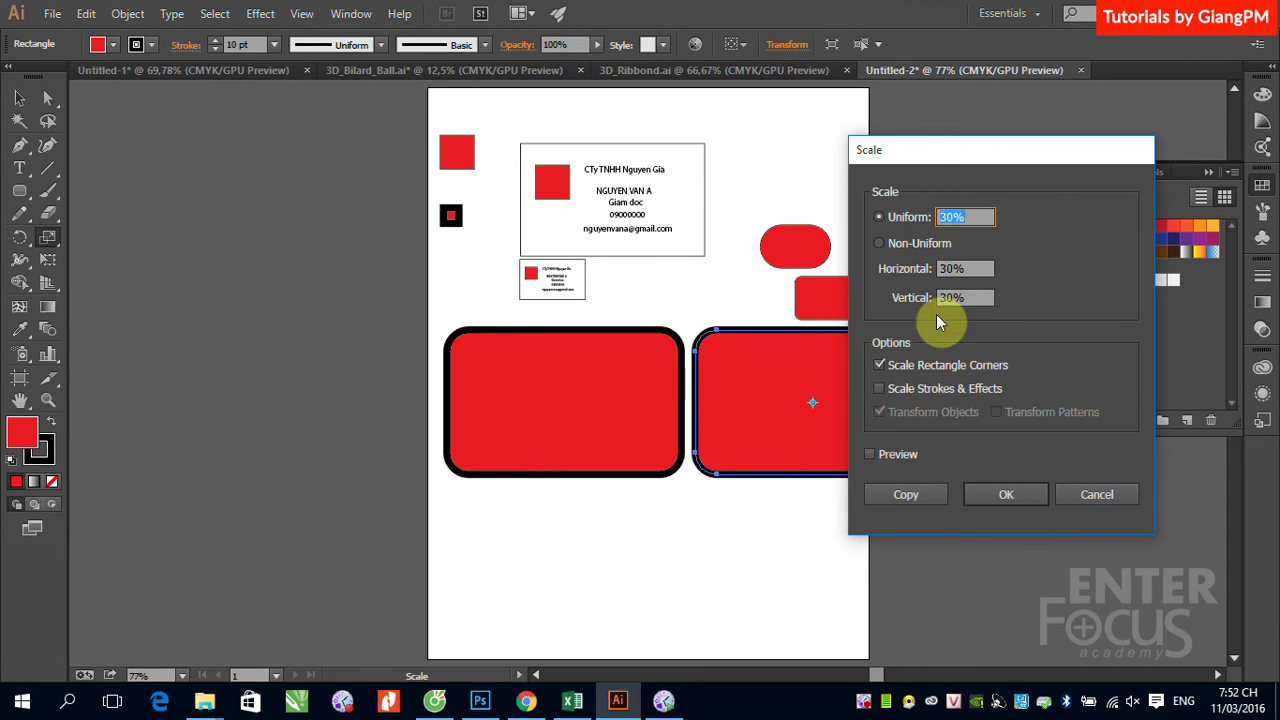
{"action": "left_click", "coordinate": [879, 390]}
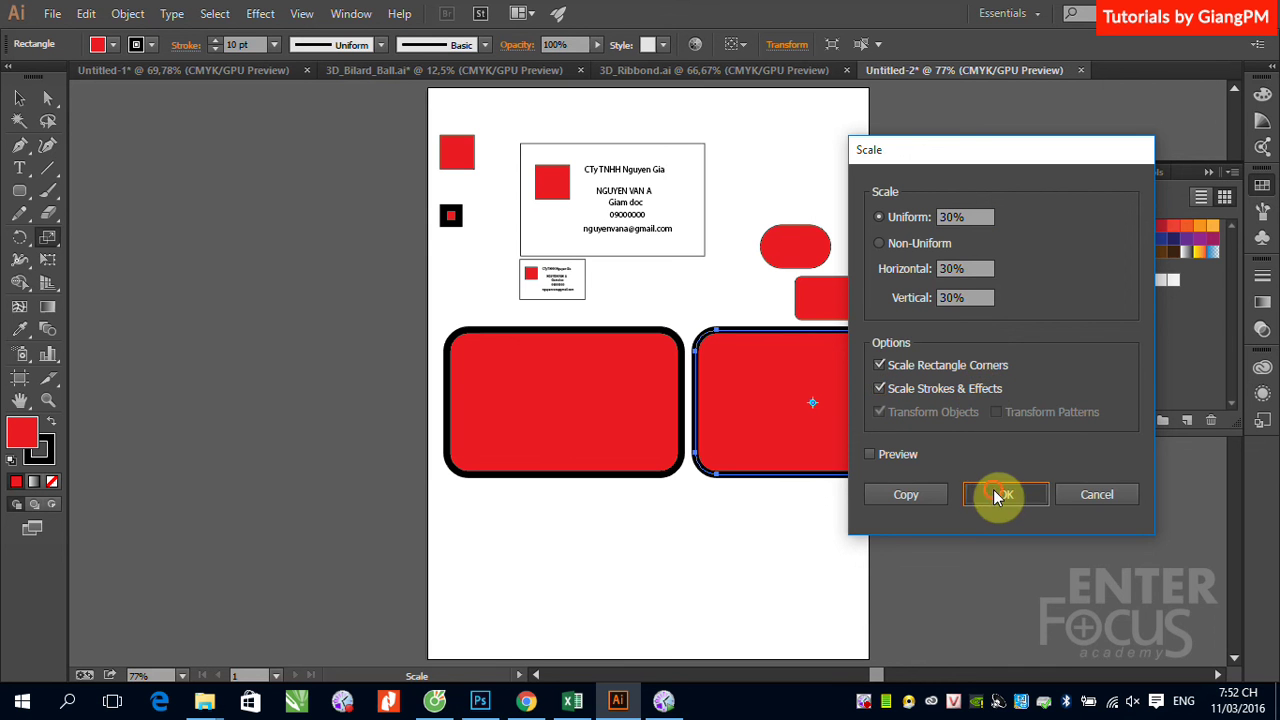
{"action": "left_click", "coordinate": [995, 496]}
{"action": "left_click", "coordinate": [19, 97]}
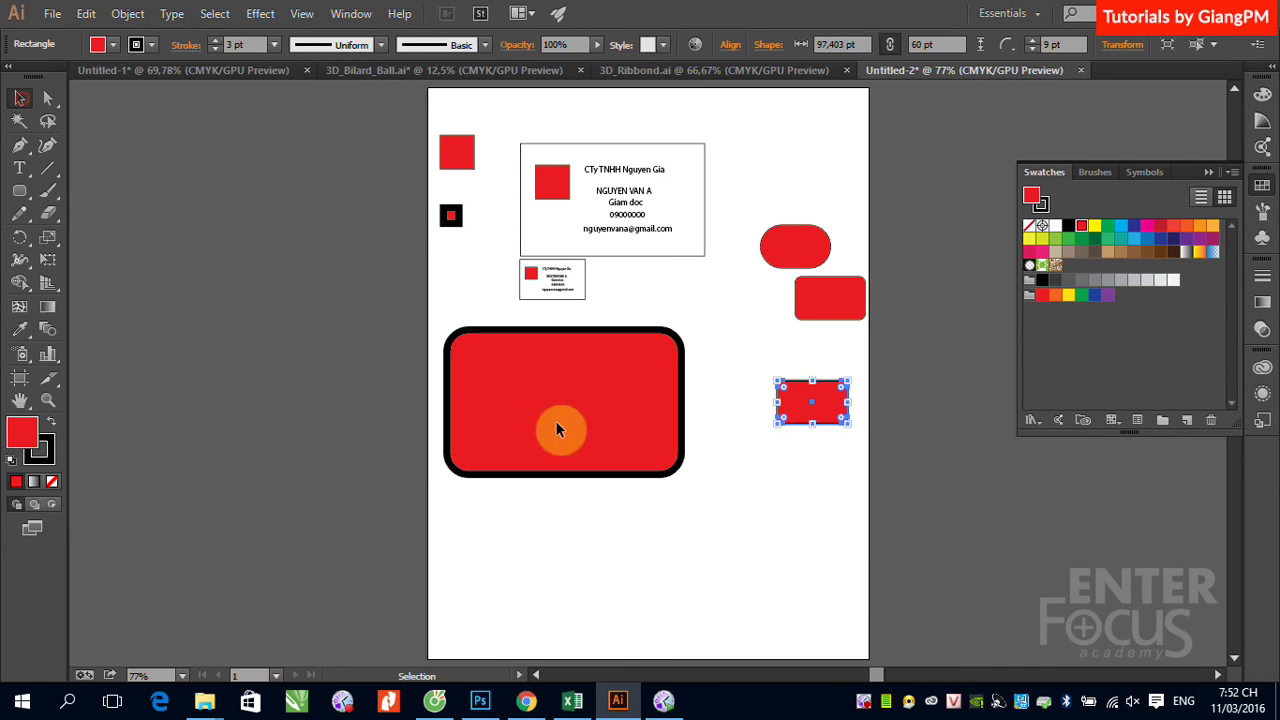
{"action": "left_click_drag", "start_coordinate": [596, 298], "coordinate": [937, 511]}
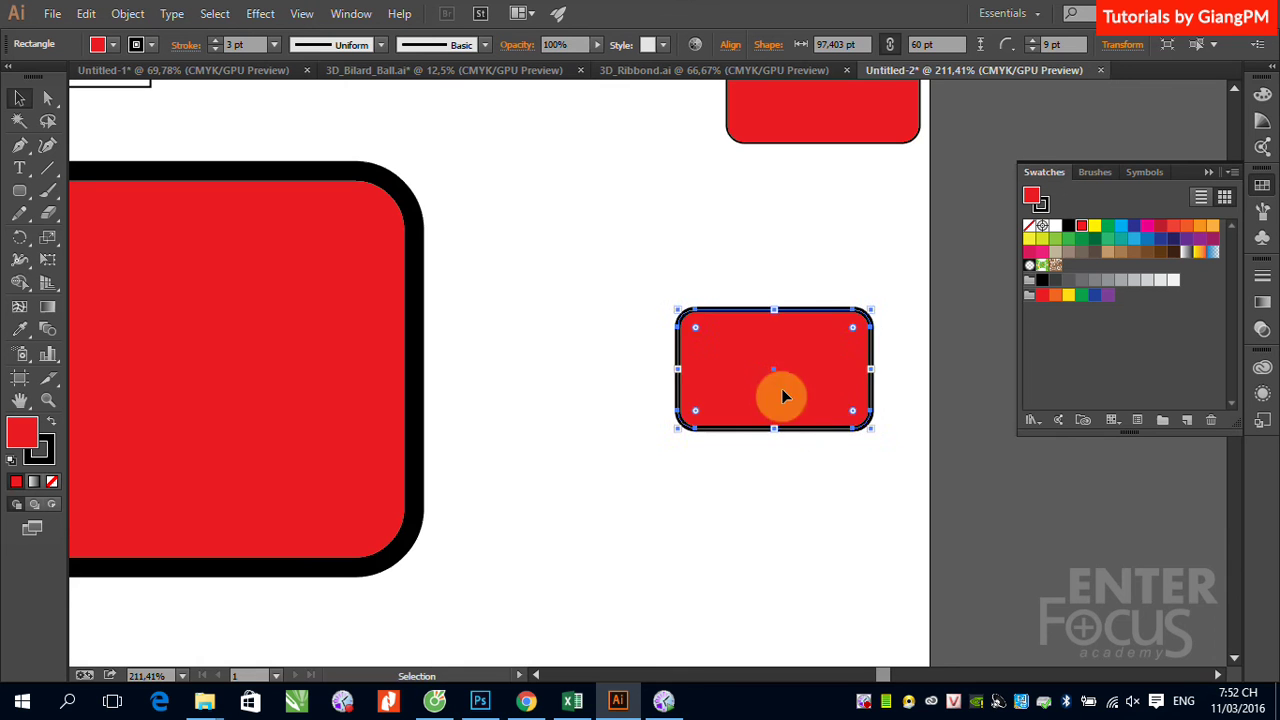
{"action": "mouse_move", "coordinate": [781, 390]}
{"action": "left_mouse_down"}
{"action": "mouse_move", "coordinate": [533, 257]}
{"action": "mouse_move", "coordinate": [574, 289]}
{"action": "left_mouse_up"}
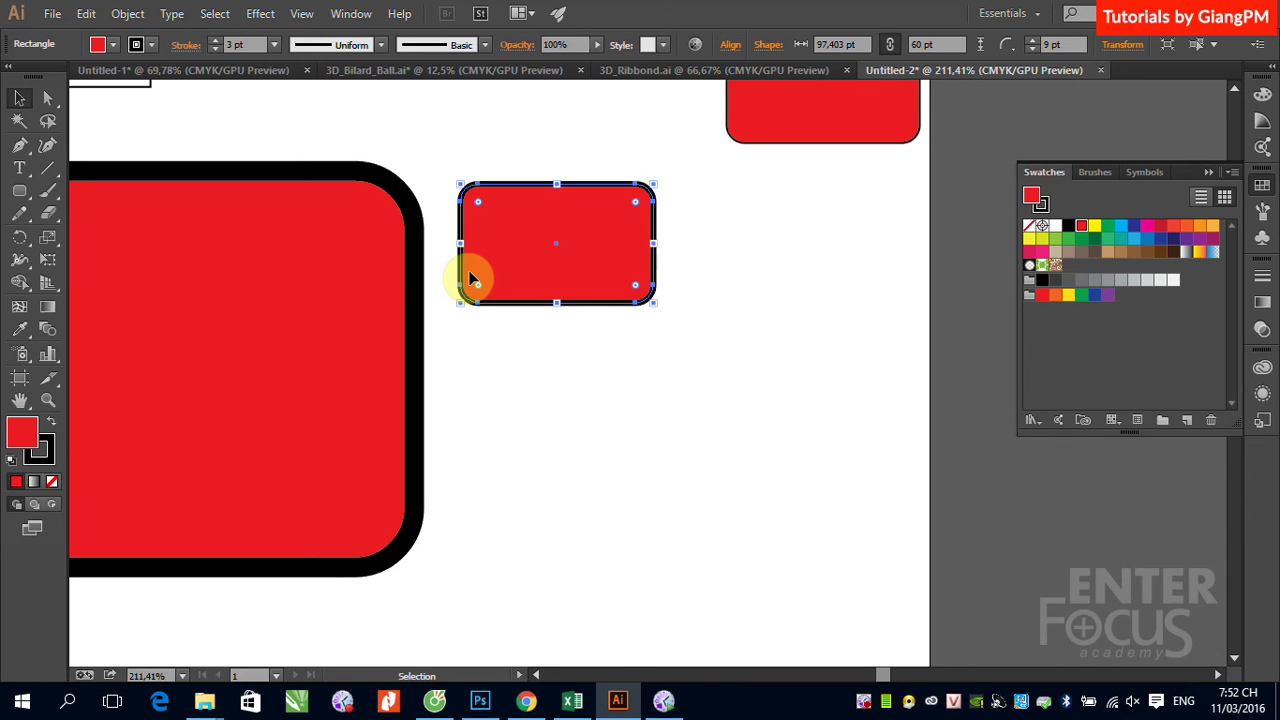
{"action": "double_click", "coordinate": [50, 239]}
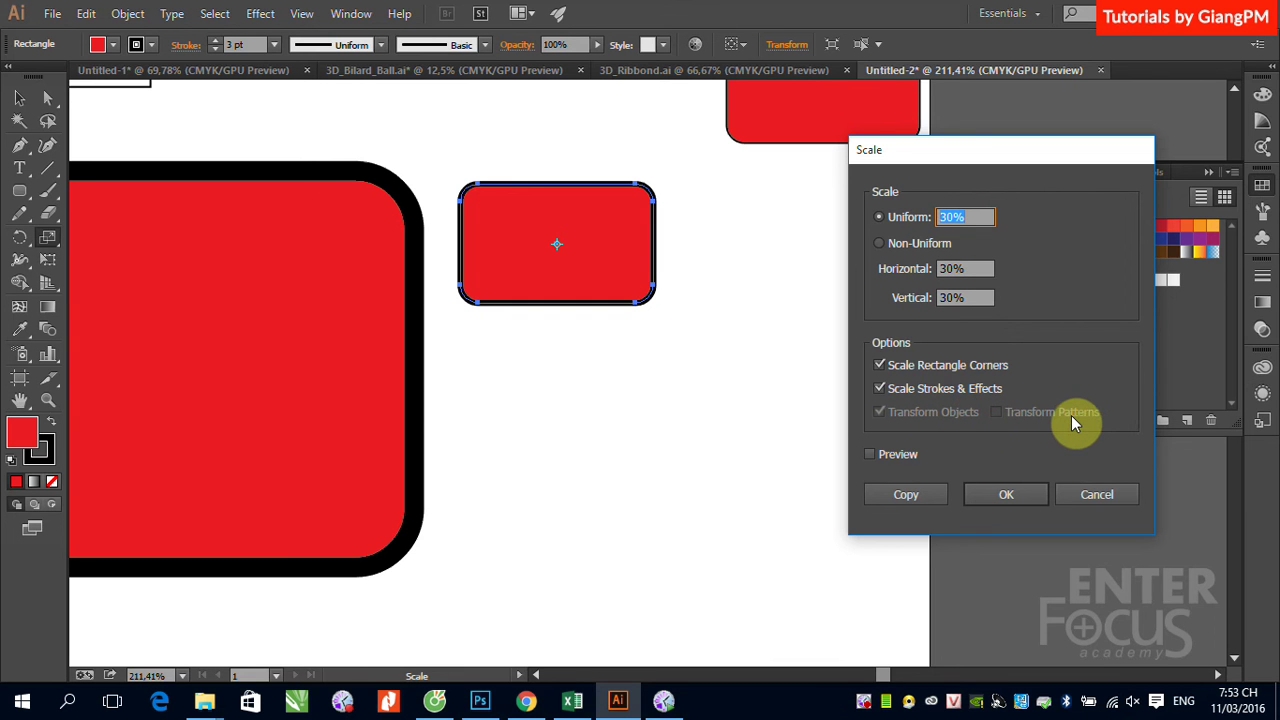
{"action": "left_click", "coordinate": [1093, 496]}
{"action": "left_click", "coordinate": [19, 98]}
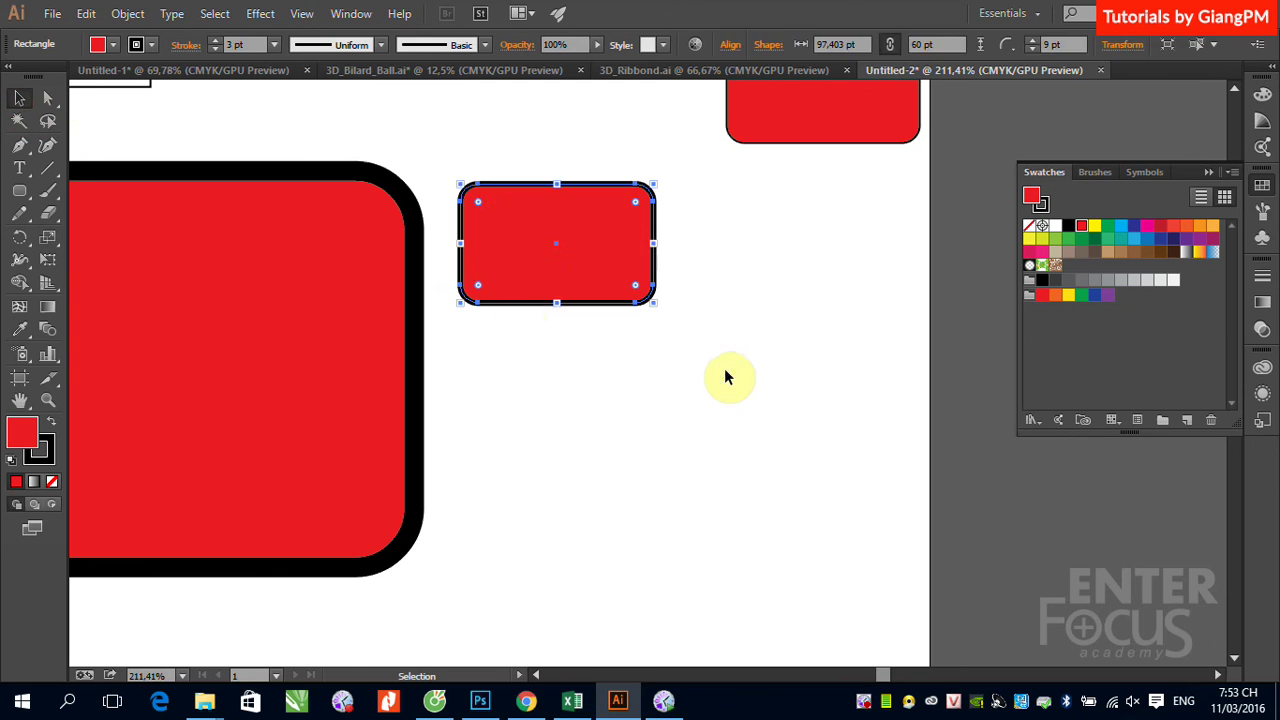
{"action": "left_click", "coordinate": [726, 368]}
{"action": "left_click", "coordinate": [553, 255]}
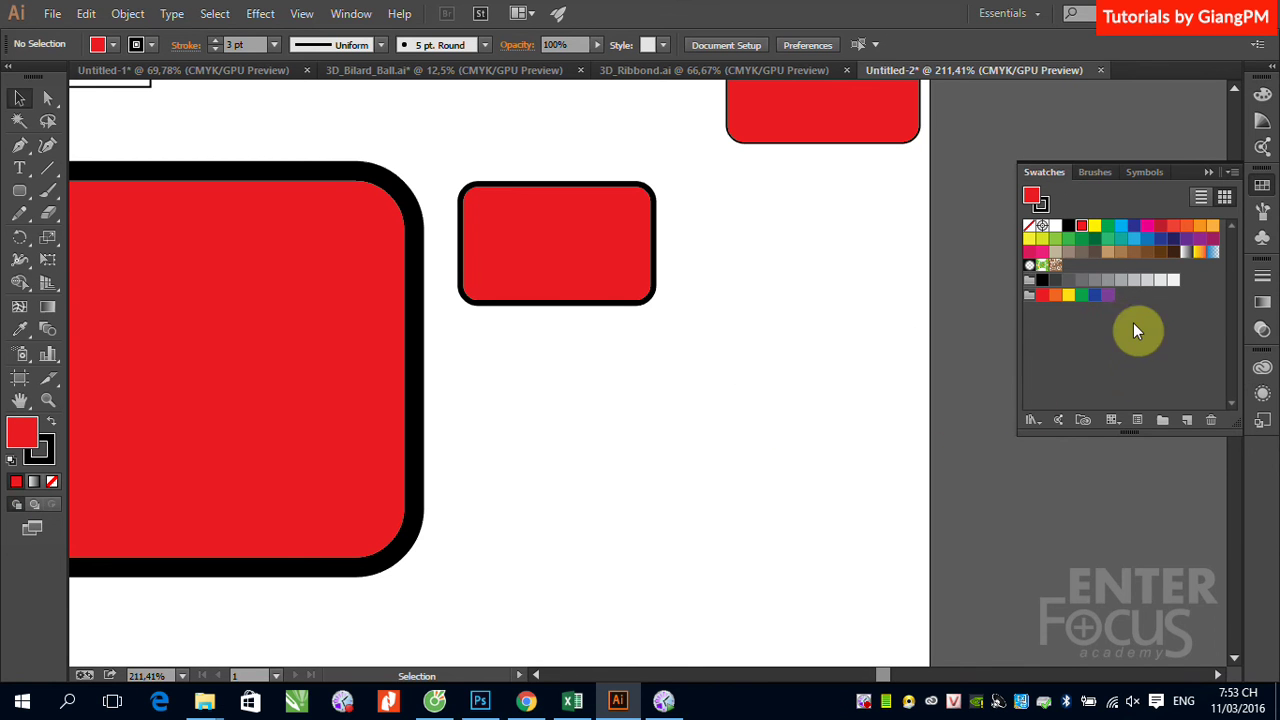
- Try the green-yellow and brown swirl patterns on the small test rectangle, then delete it
{"action": "left_click_drag", "start_coordinate": [1042, 294], "coordinate": [613, 258]}
{"action": "left_click", "coordinate": [613, 258]}
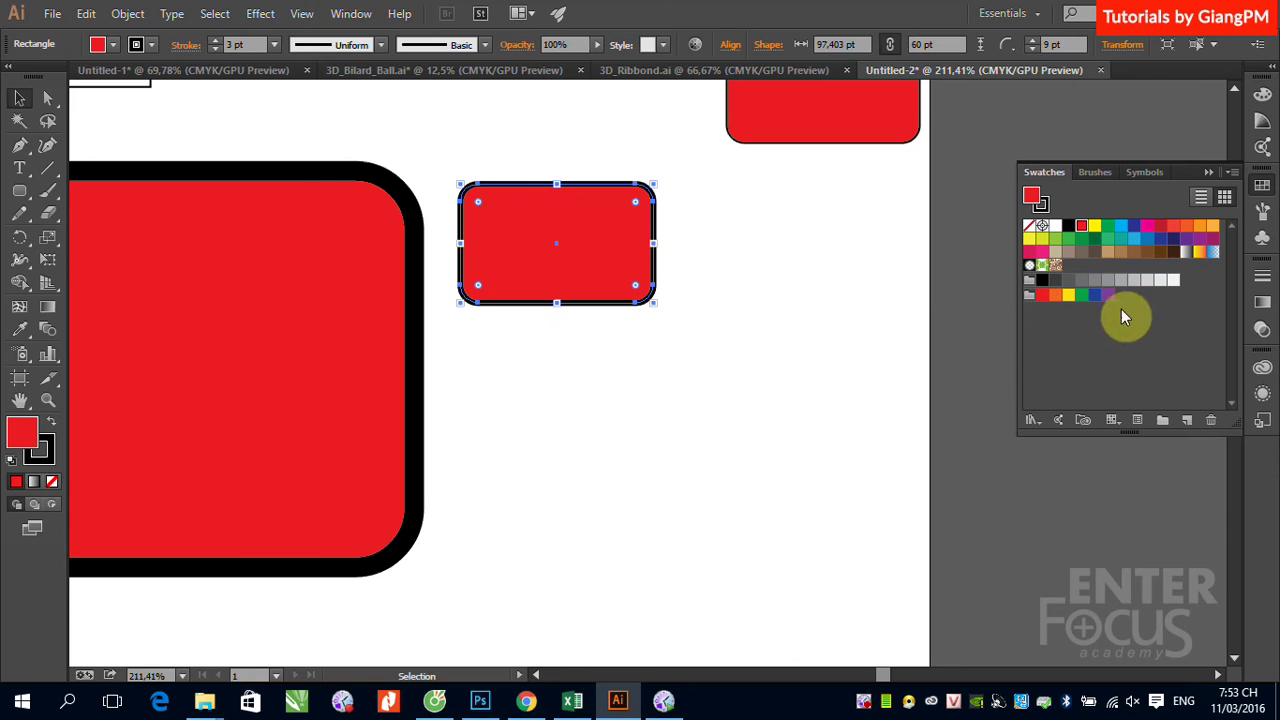
{"action": "left_click", "coordinate": [1042, 265]}
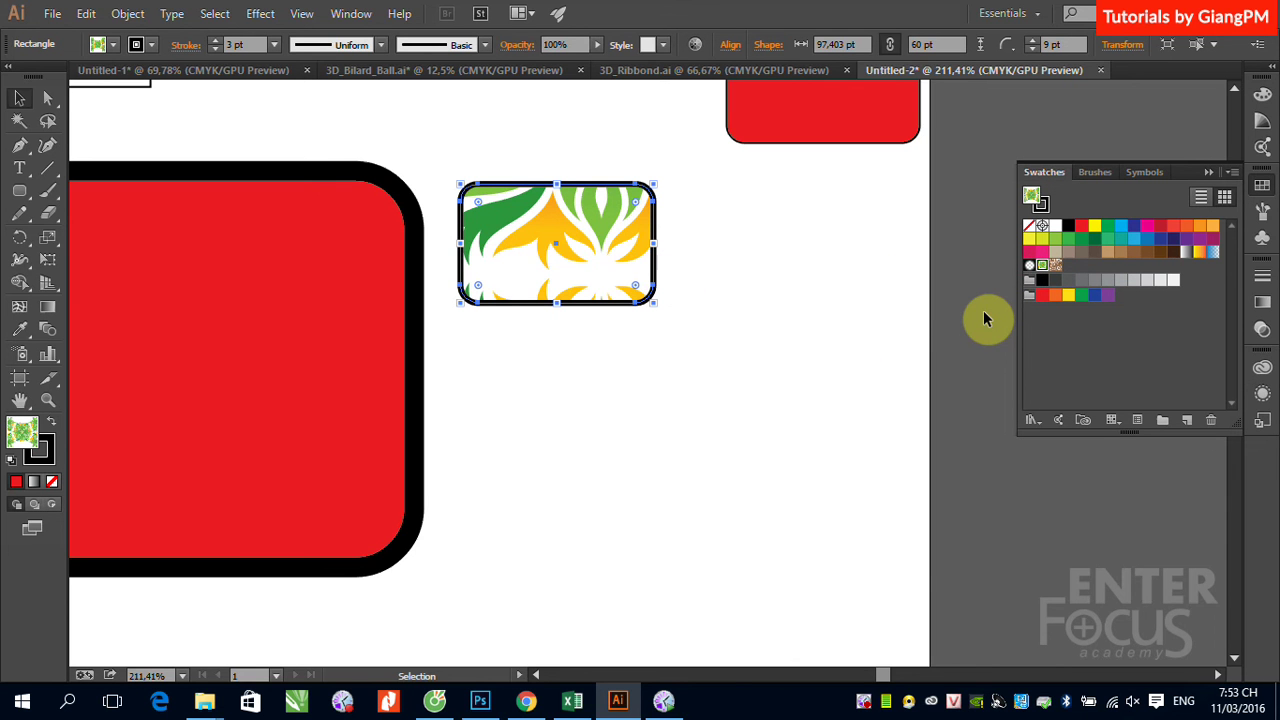
{"action": "left_click", "coordinate": [1055, 265]}
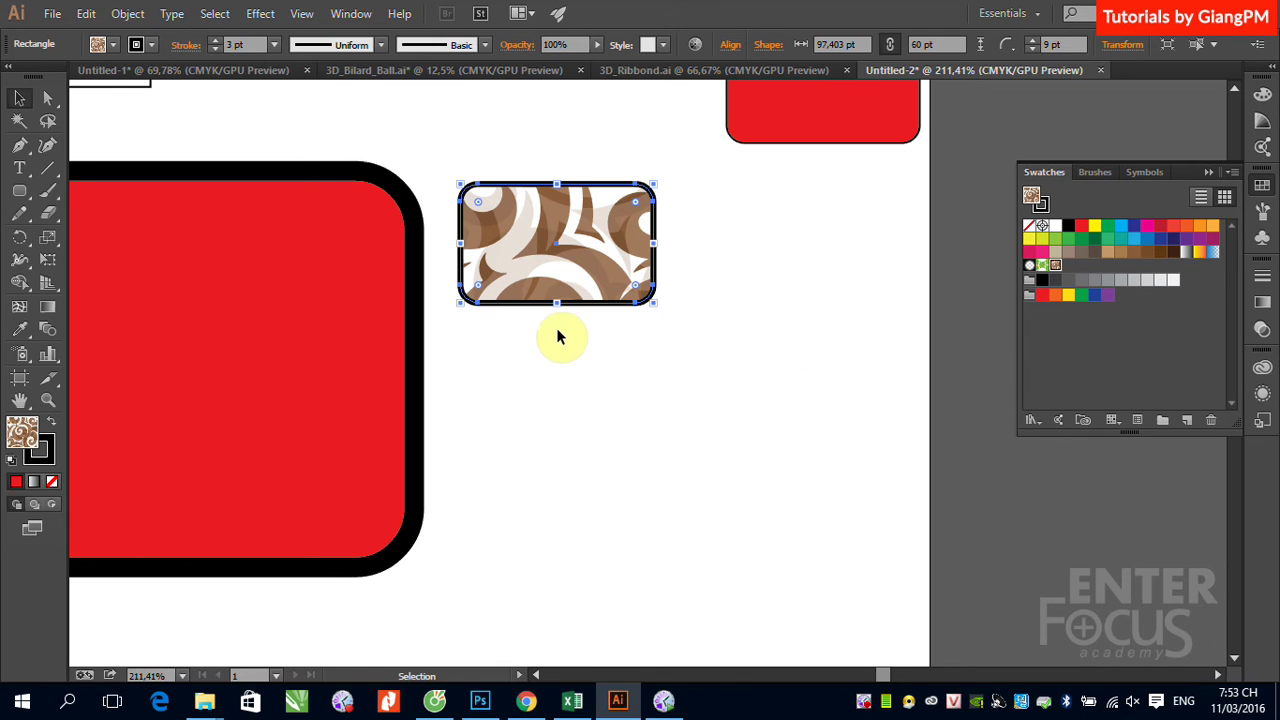
{"action": "key", "text": "Delete"}
- Fill the large red rounded rectangle with the brown swirl pattern and zoom out to the artboard
{"action": "left_click", "coordinate": [343, 320]}
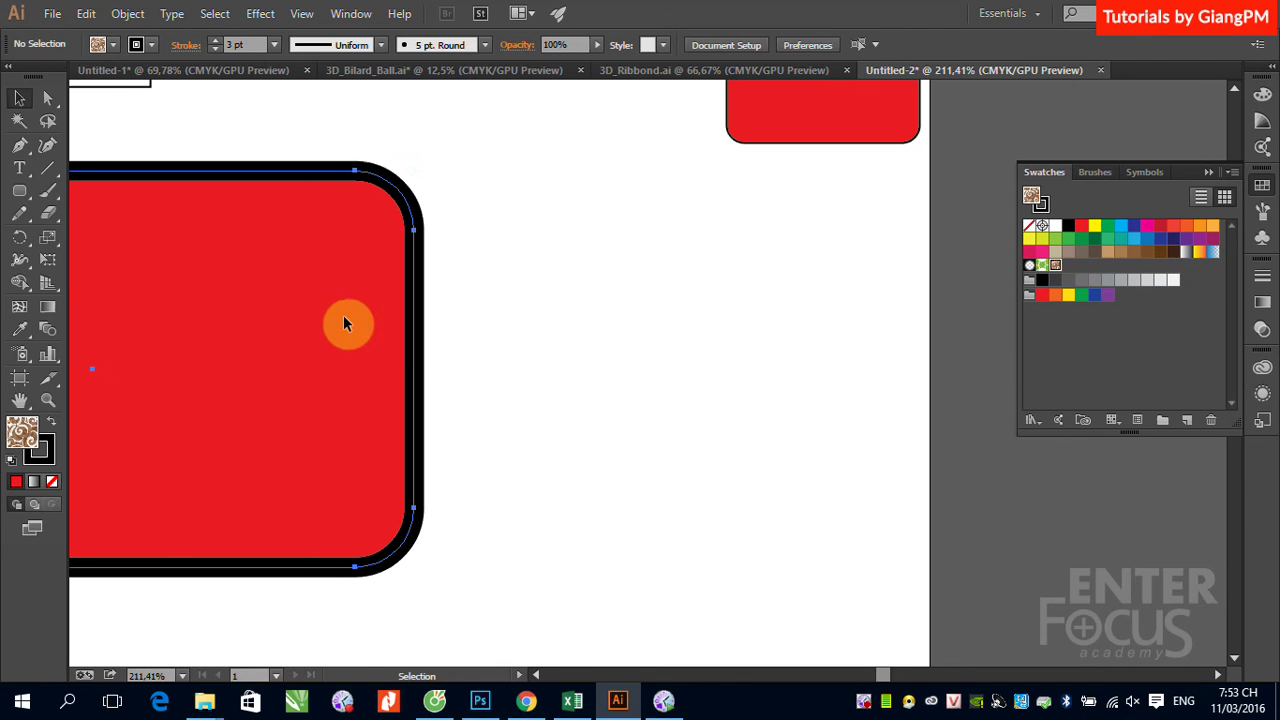
{"action": "left_click", "coordinate": [1055, 264]}
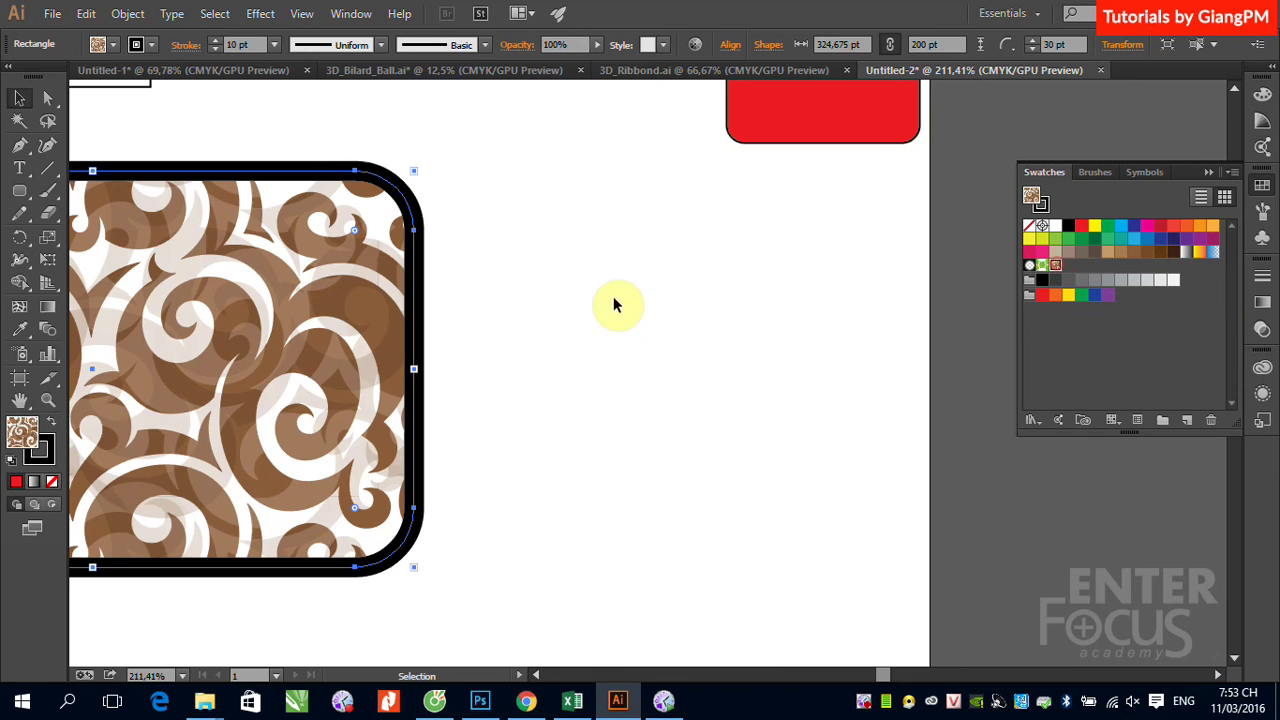
{"action": "key", "text": "ctrl+minus"}
{"action": "key", "text": "ctrl+minus"}
{"action": "key", "text": "ctrl+minus"}
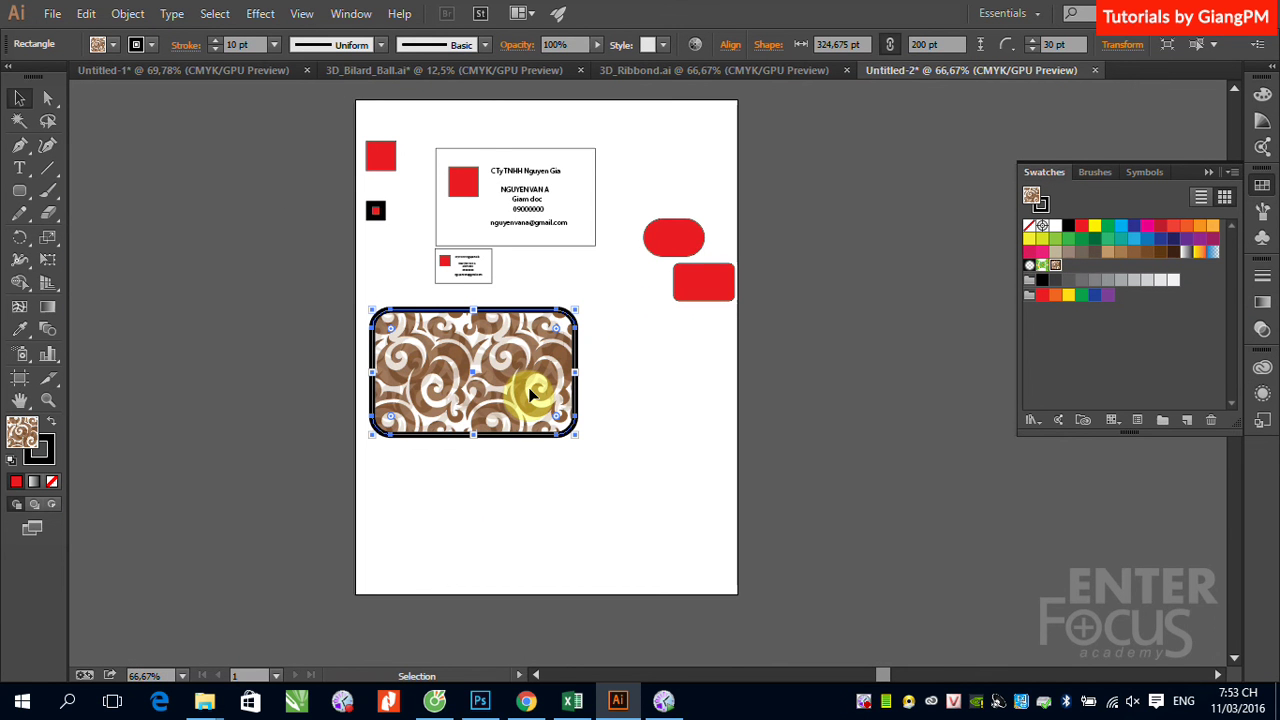
{"action": "left_click", "coordinate": [669, 423]}
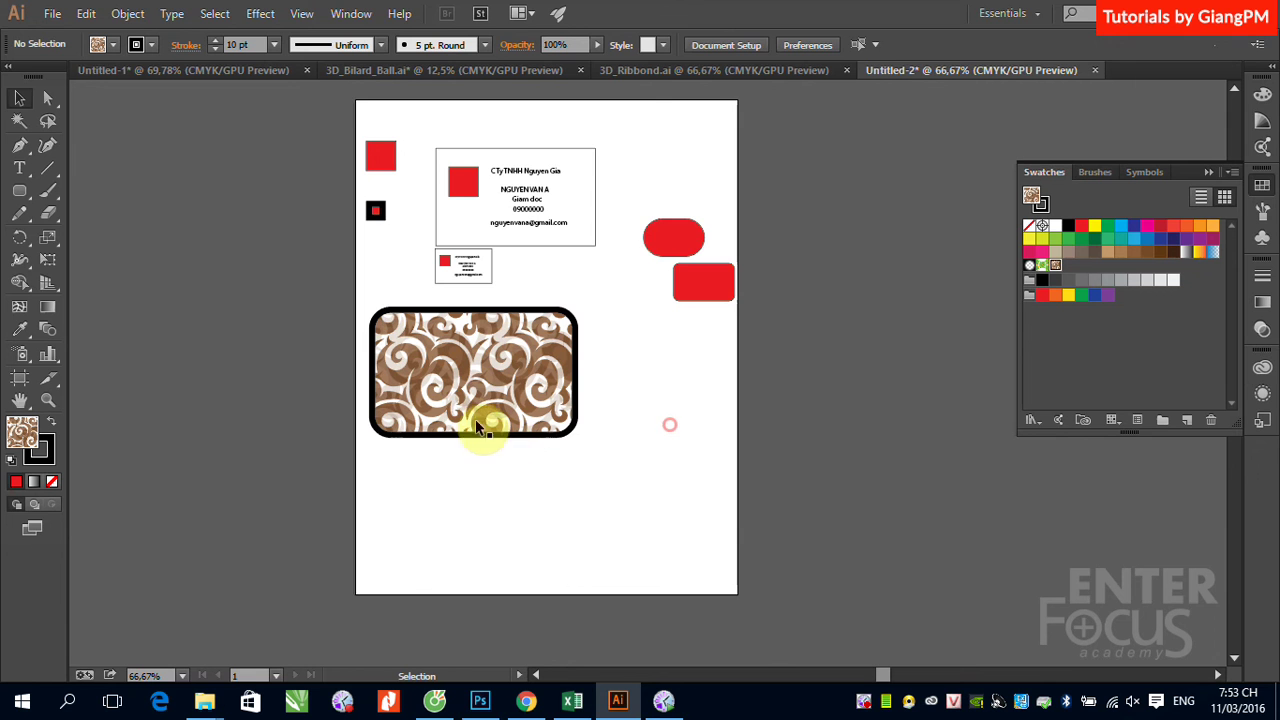
{"action": "left_click", "coordinate": [458, 385]}
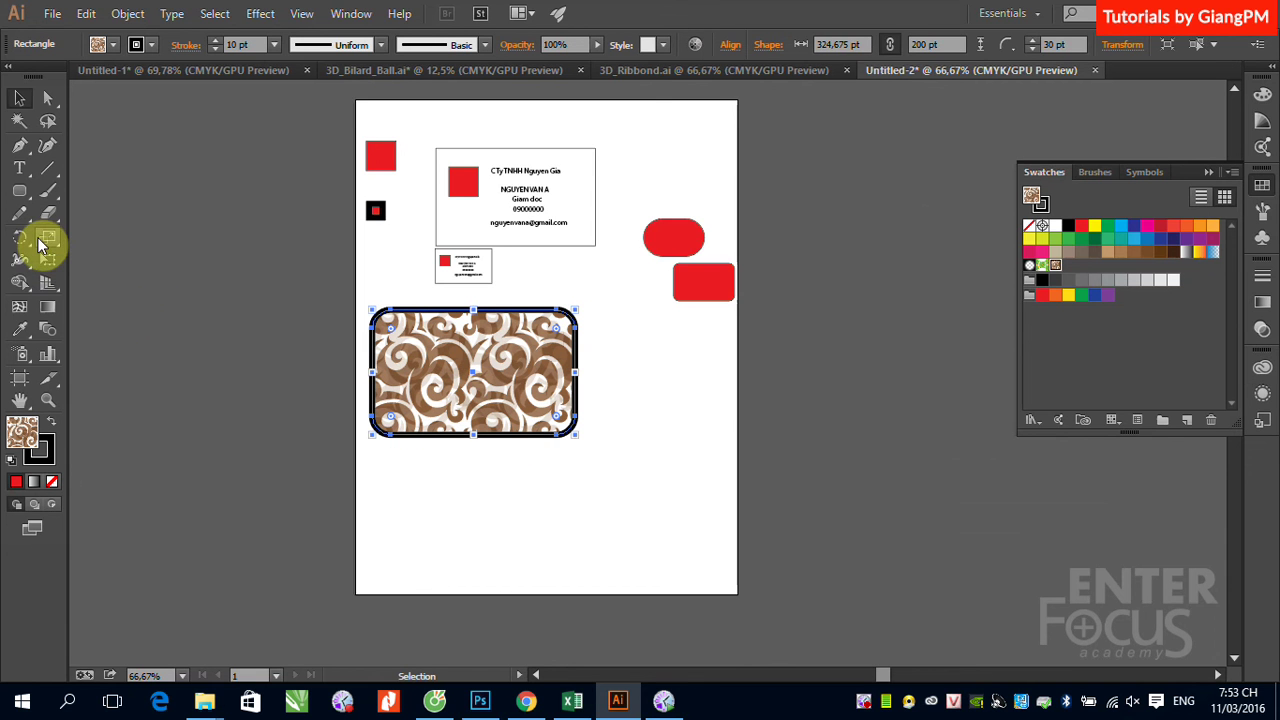
- Duplicate the patterned rounded rectangle to its right
{"action": "left_click", "coordinate": [42, 240]}
{"action": "double_click", "coordinate": [40, 240]}
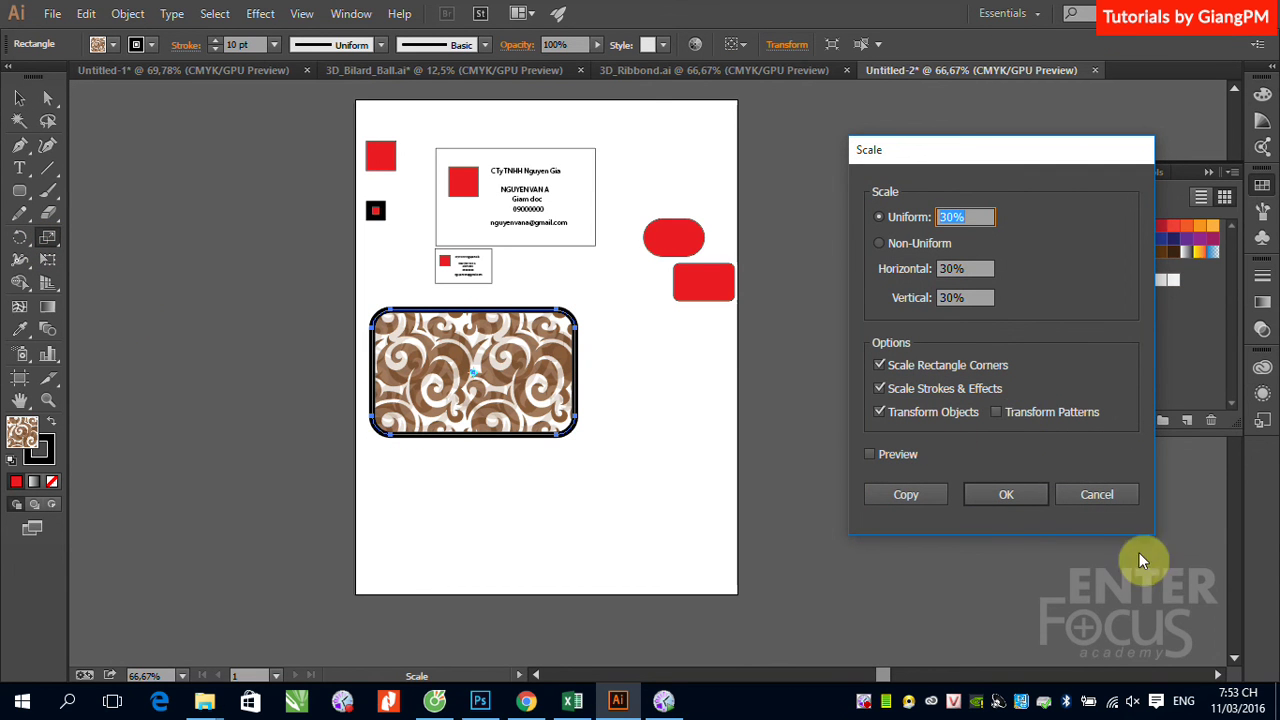
{"action": "left_click", "coordinate": [1098, 495]}
{"action": "left_click", "coordinate": [19, 98]}
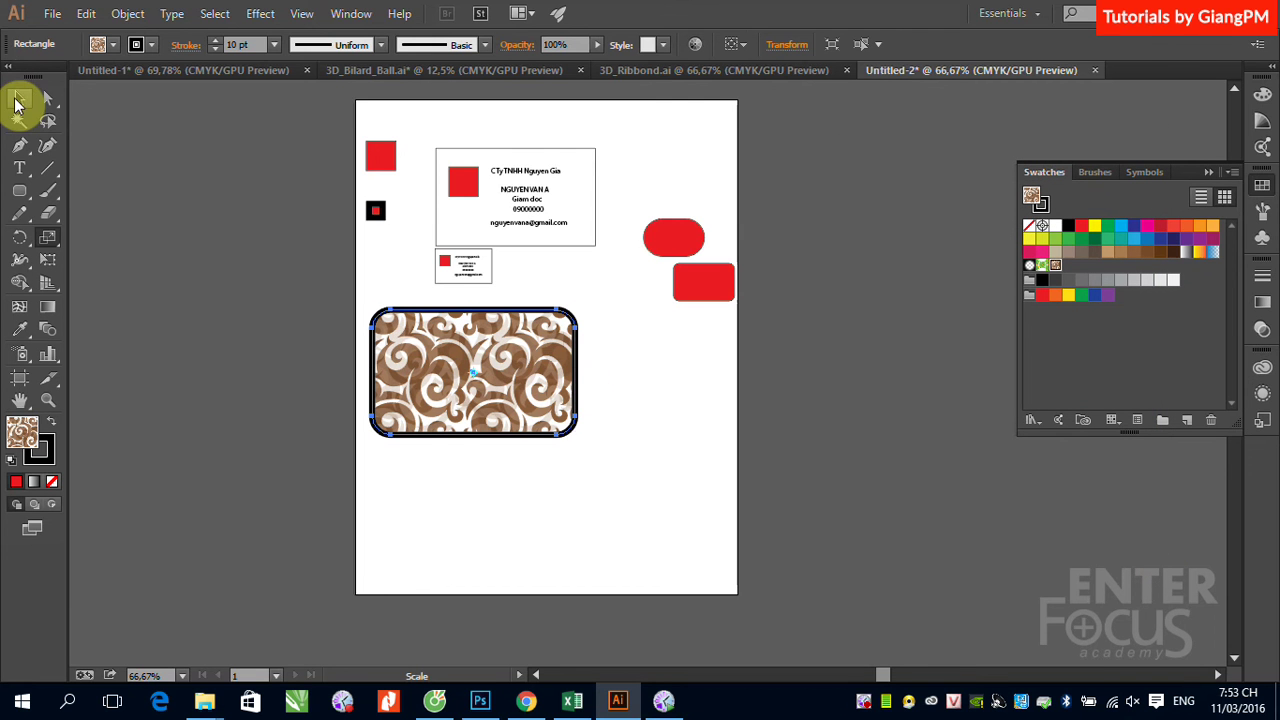
{"action": "left_click_drag", "start_coordinate": [488, 395], "coordinate": [700, 398]}
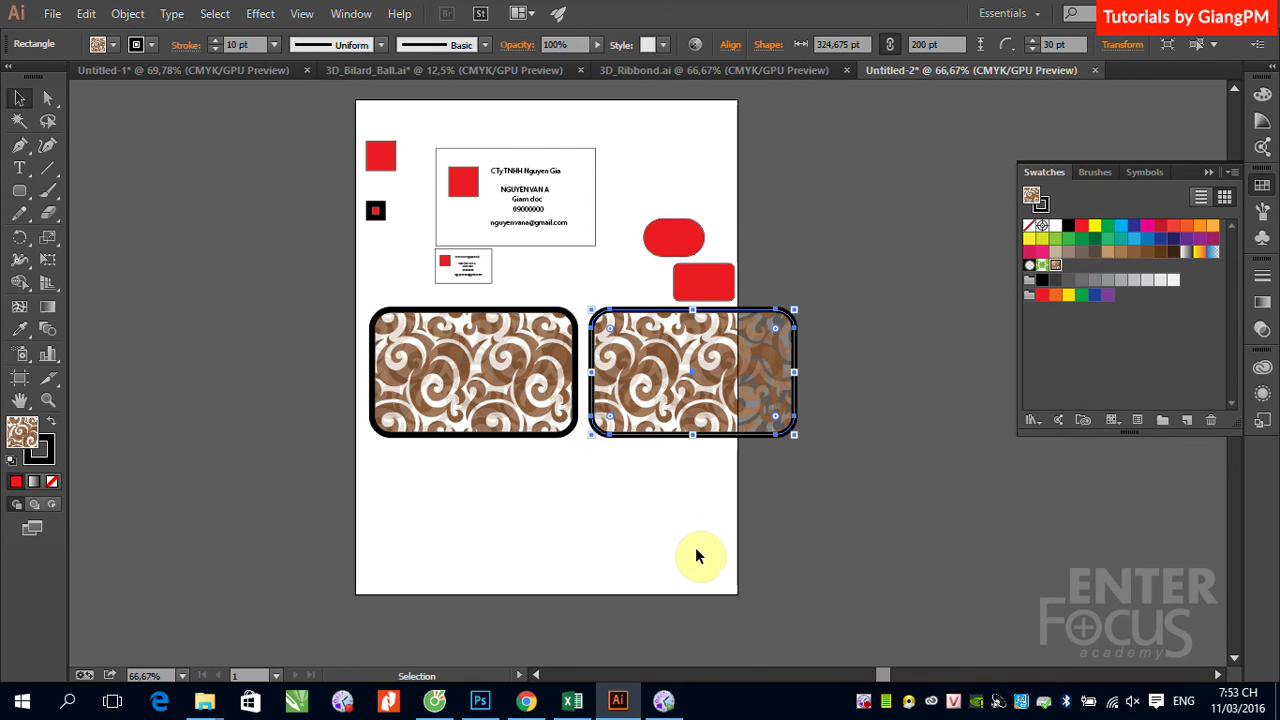
{"action": "left_click", "coordinate": [763, 520]}
{"action": "left_click", "coordinate": [645, 397]}
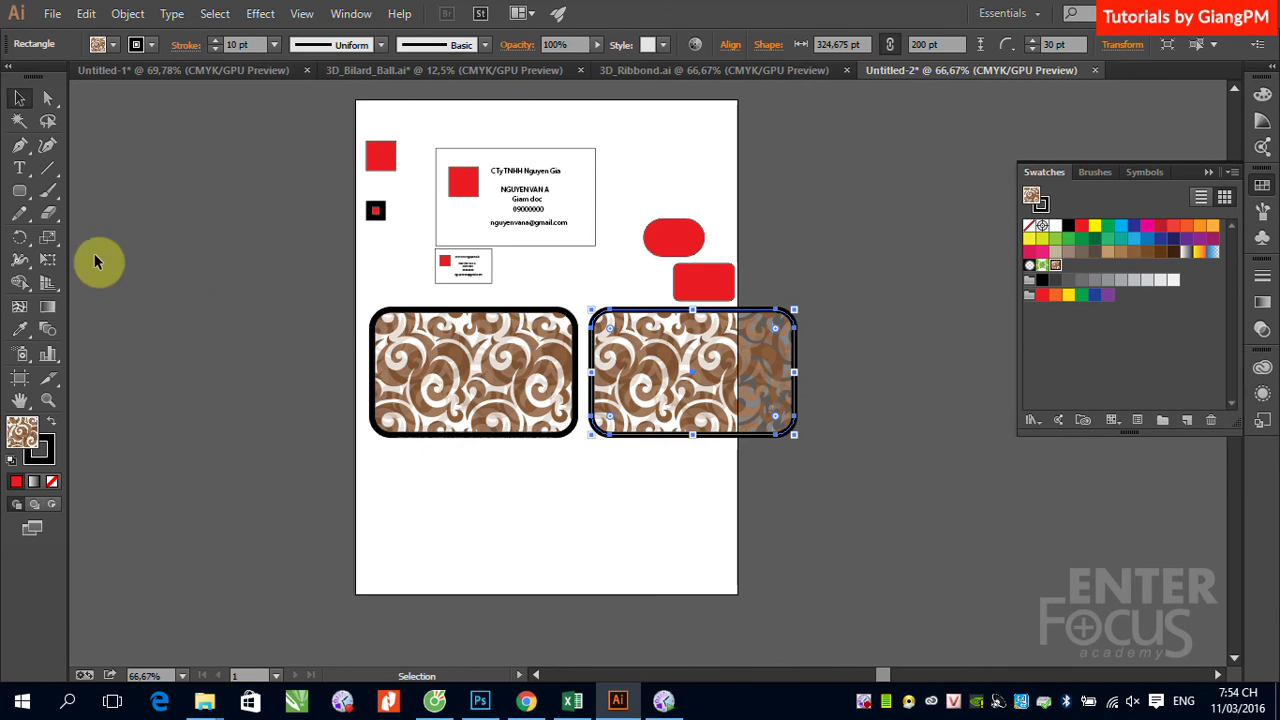
- Scale the copy to 30% with Transform Patterns off, leaving the swirl at full size
{"action": "left_click", "coordinate": [46, 238]}
{"action": "double_click", "coordinate": [46, 238]}
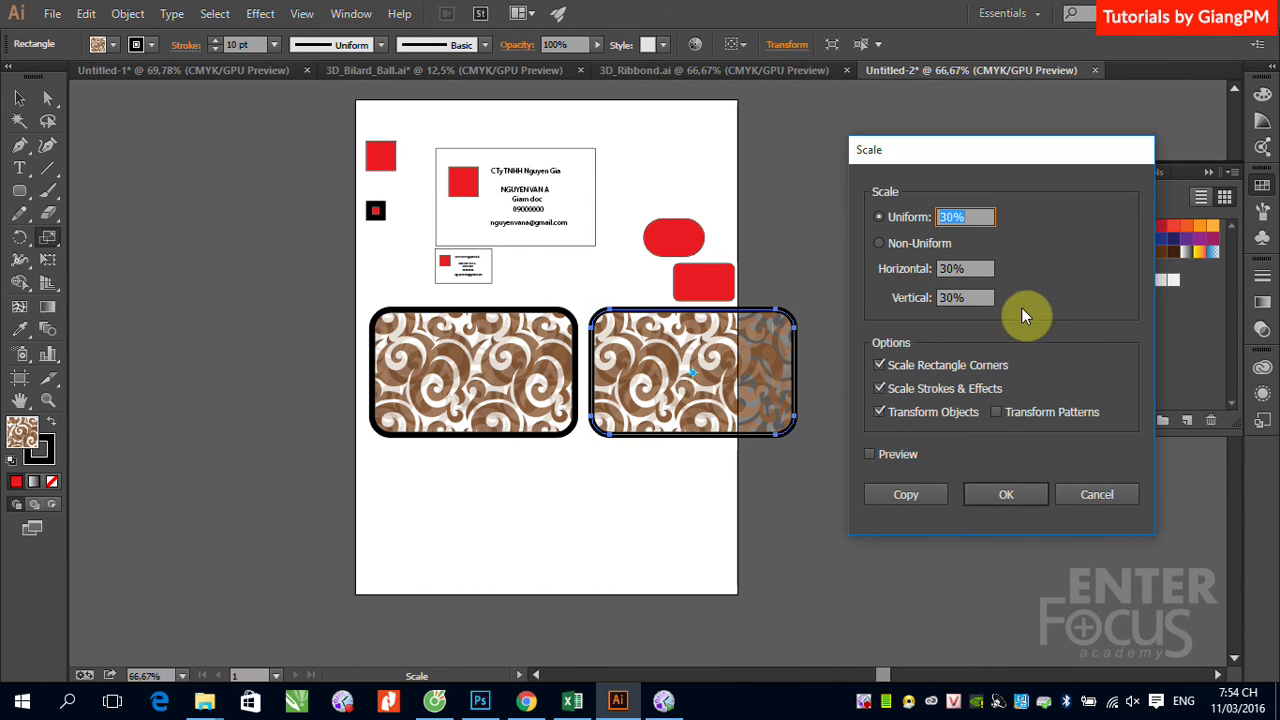
{"action": "left_click", "coordinate": [1008, 494]}
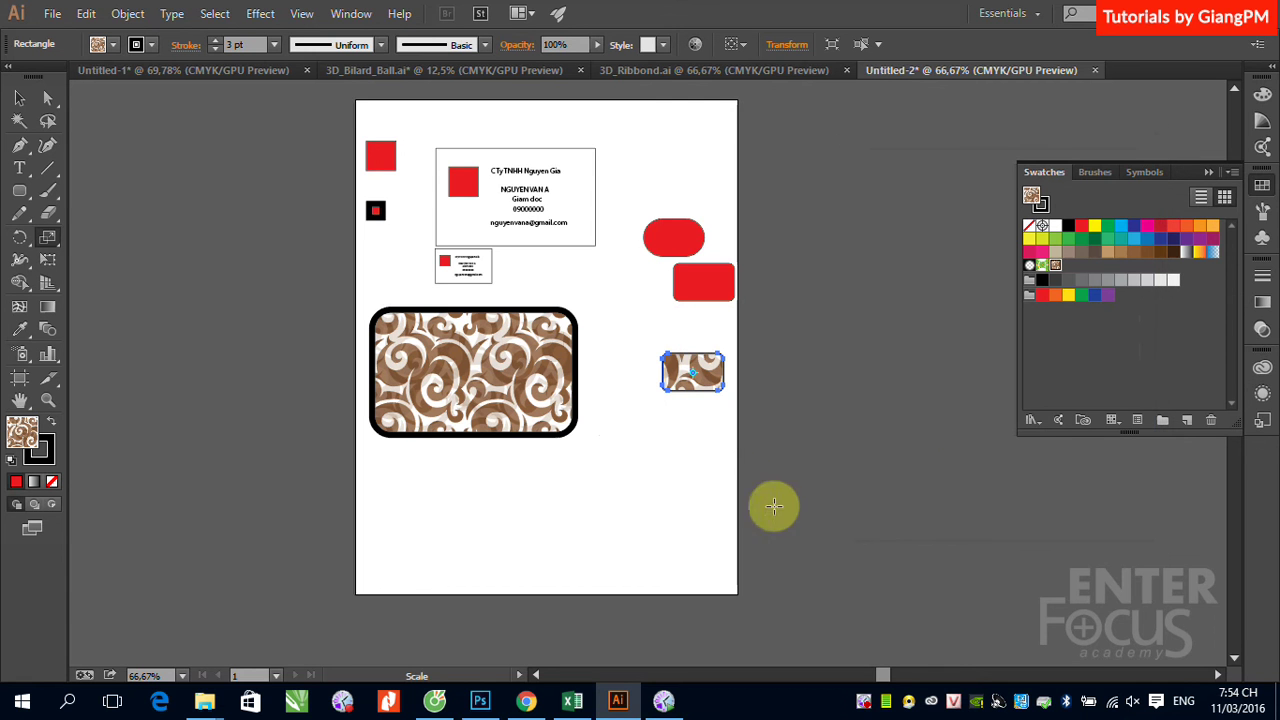
{"action": "left_click", "coordinate": [20, 105]}
{"action": "left_click", "coordinate": [615, 495]}
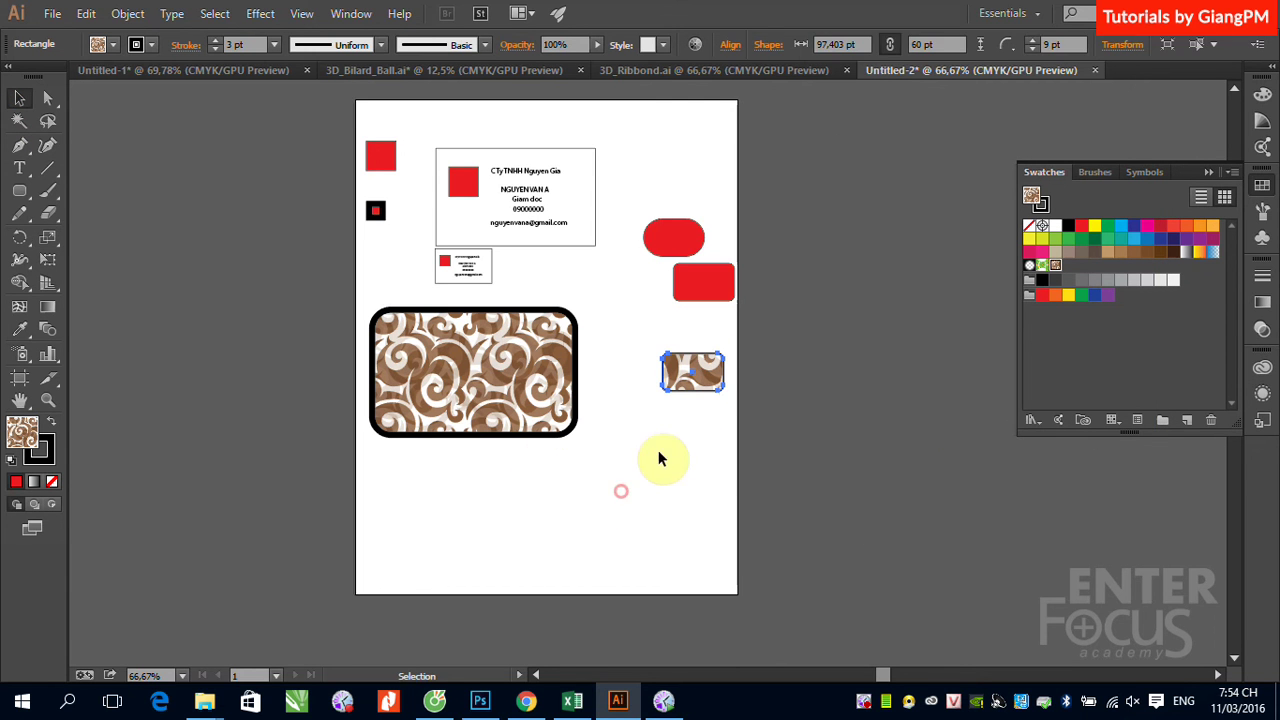
{"action": "left_click", "coordinate": [345, 290]}
{"action": "left_click", "coordinate": [759, 461]}
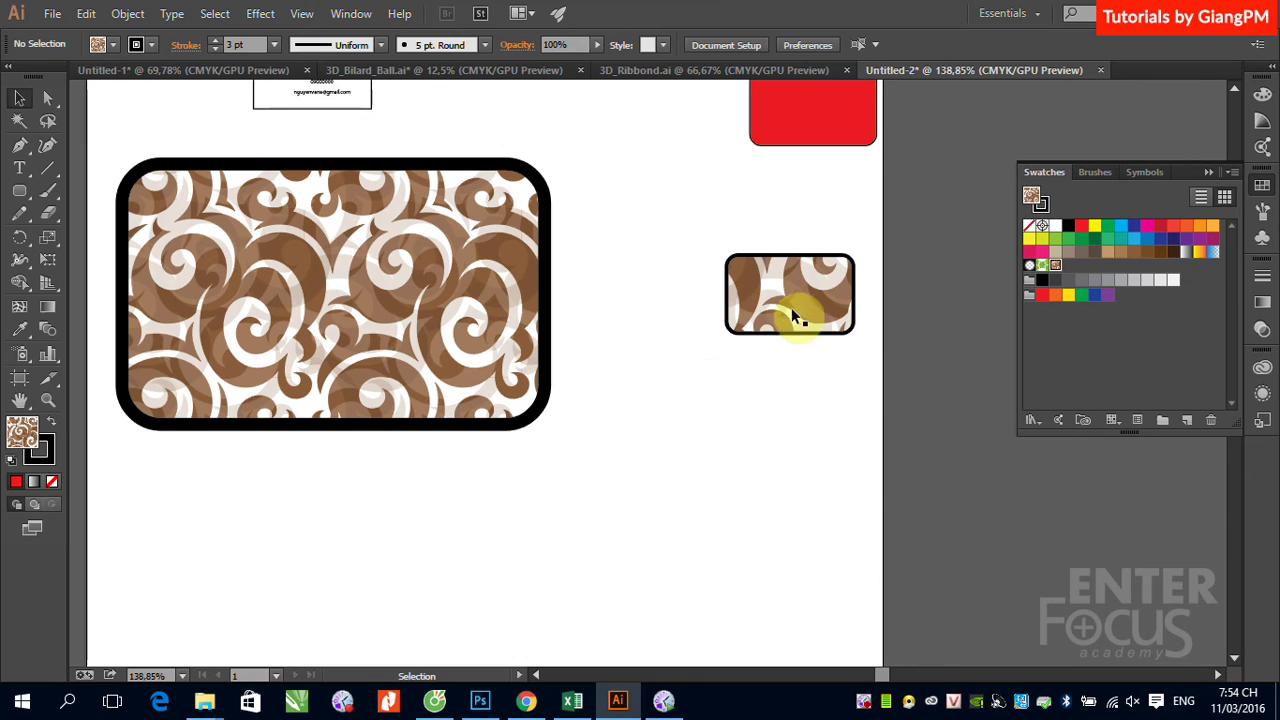
- Move the small copy beside the large rectangle's top and Alt-drag a full-size duplicate down-right
{"action": "left_click_drag", "start_coordinate": [791, 307], "coordinate": [629, 233]}
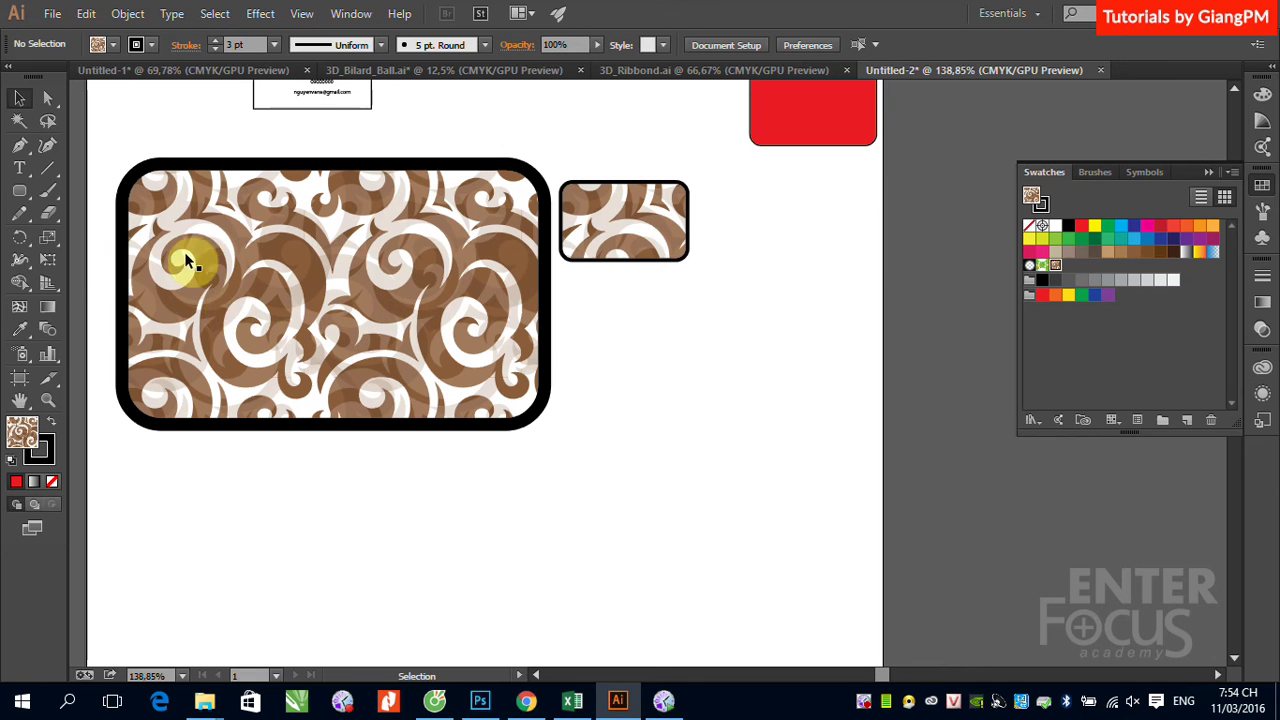
{"action": "left_click_drag", "start_coordinate": [222, 309], "coordinate": [676, 433]}
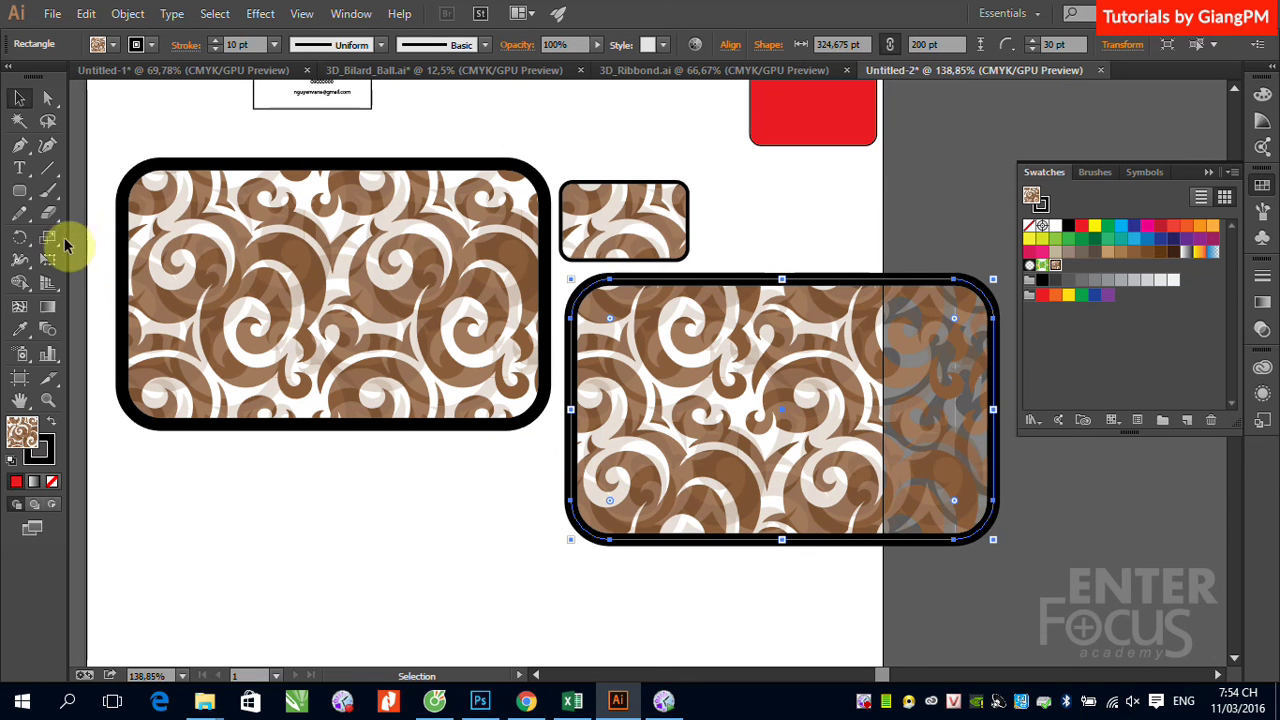
- Scale the new copy to 30% with Transform Patterns on, and place it beside the first small copy
{"action": "double_click", "coordinate": [49, 240]}
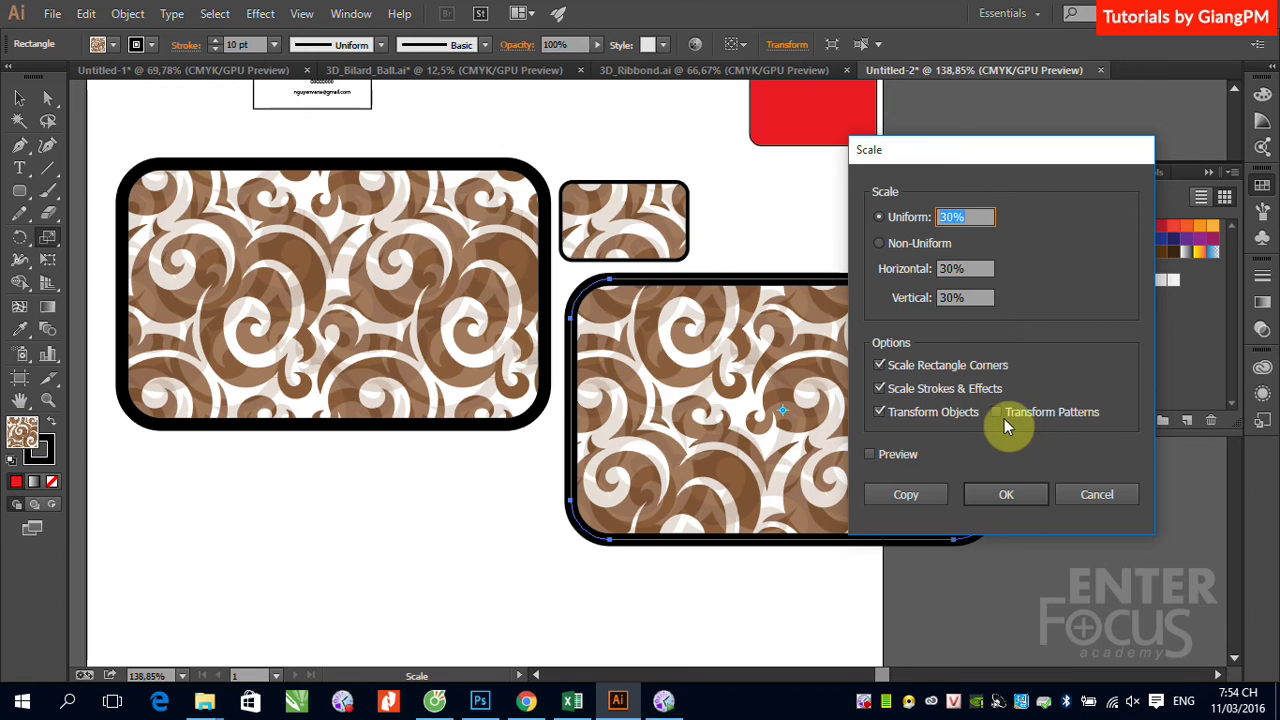
{"action": "left_click", "coordinate": [995, 414]}
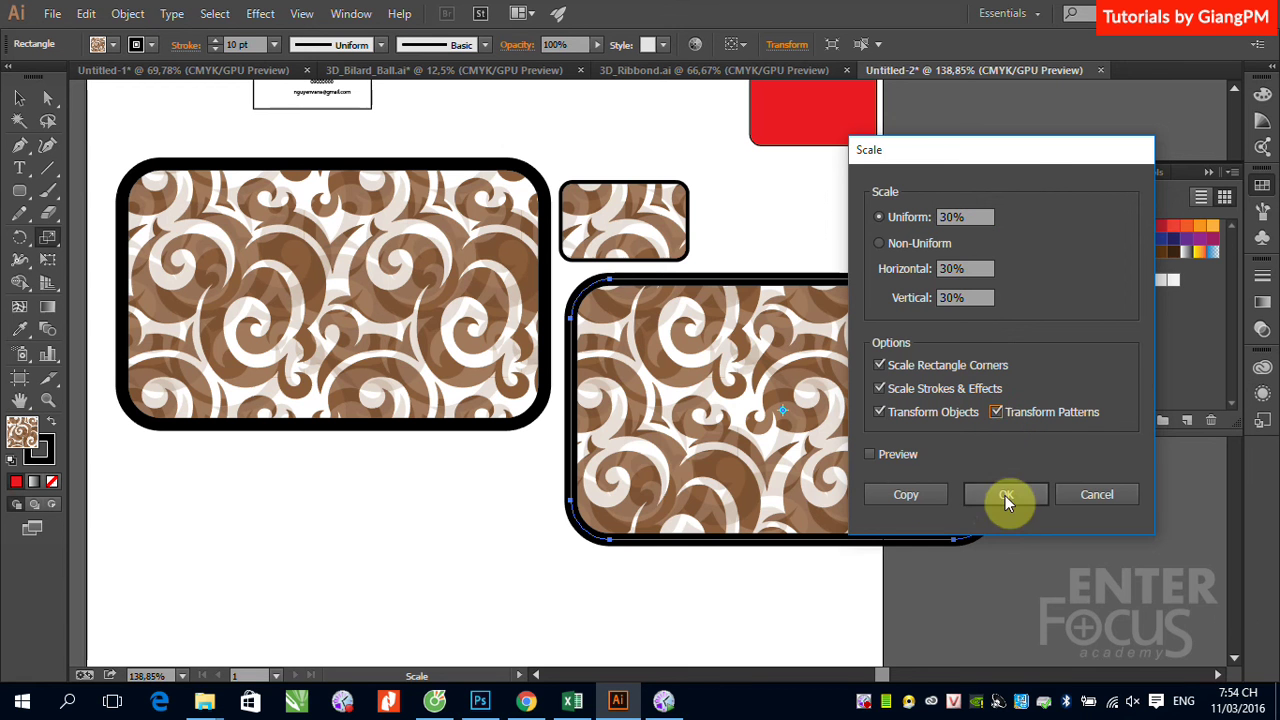
{"action": "left_click", "coordinate": [1005, 495]}
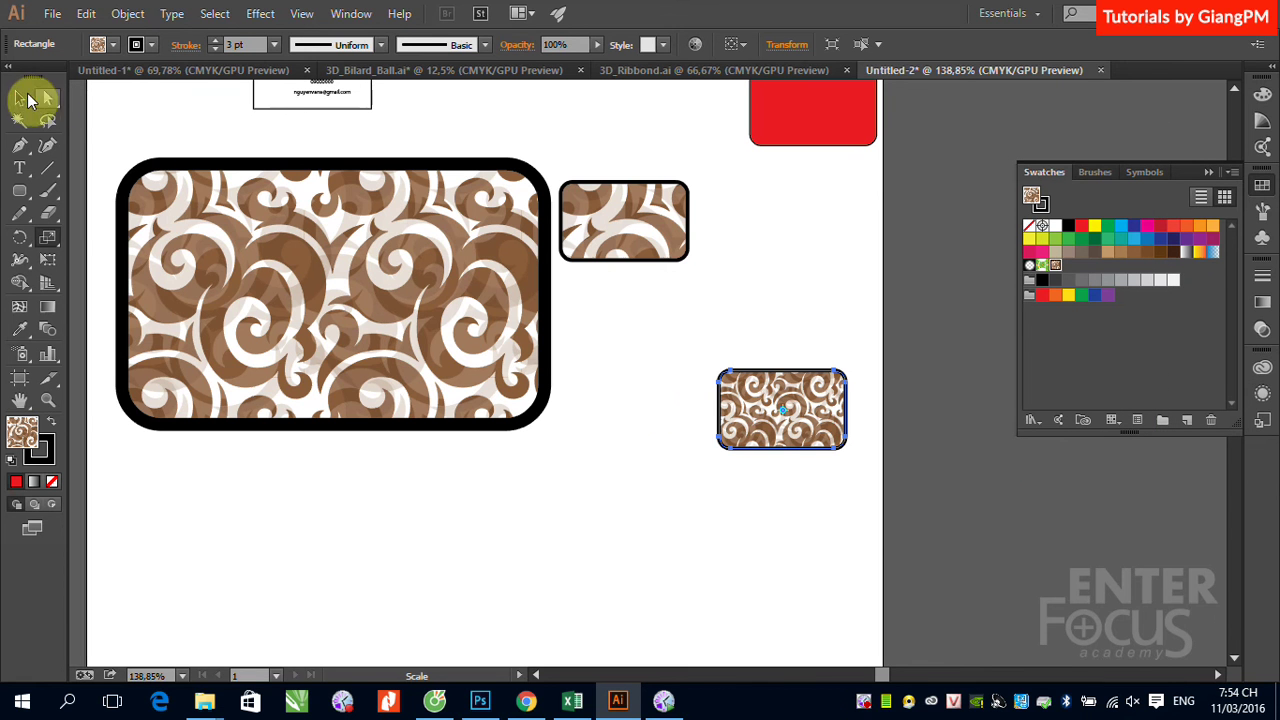
{"action": "left_click", "coordinate": [19, 97]}
{"action": "left_click_drag", "start_coordinate": [750, 418], "coordinate": [736, 236]}
{"action": "left_click", "coordinate": [710, 331]}
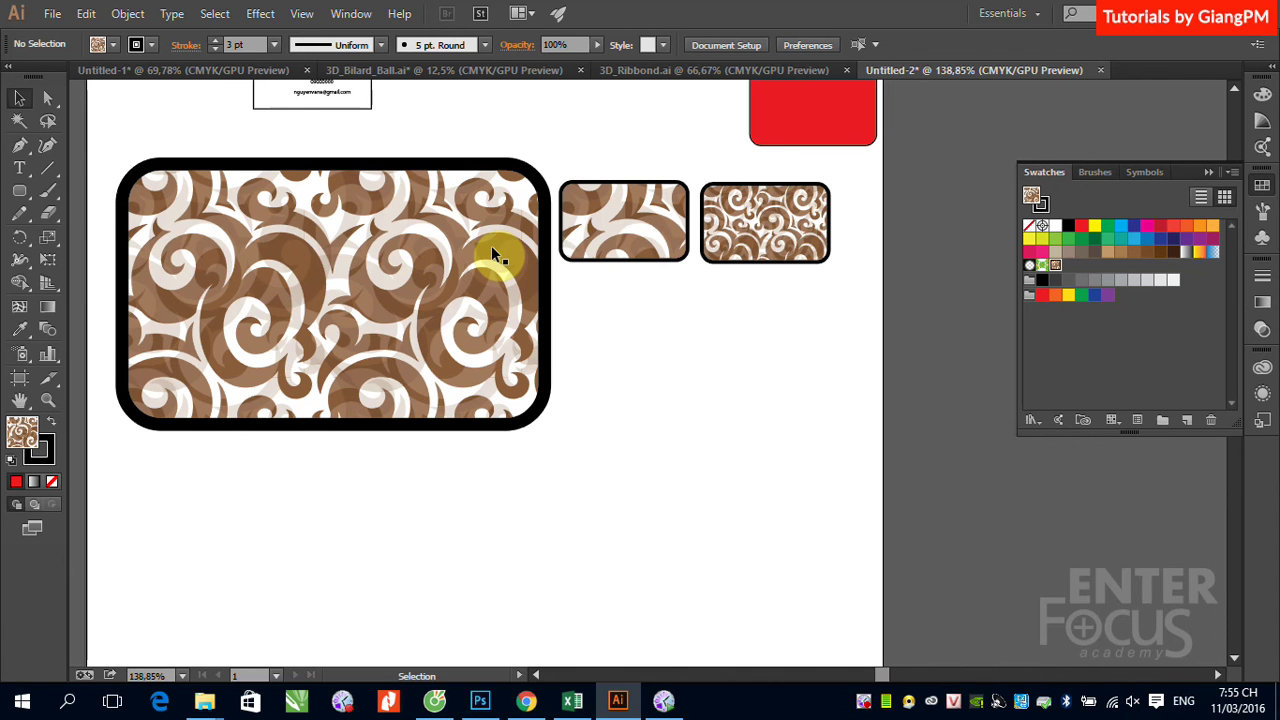
- Open the Scale dialog showing 30% uniform with Transform Patterns enabled
{"action": "double_click", "coordinate": [51, 239]}
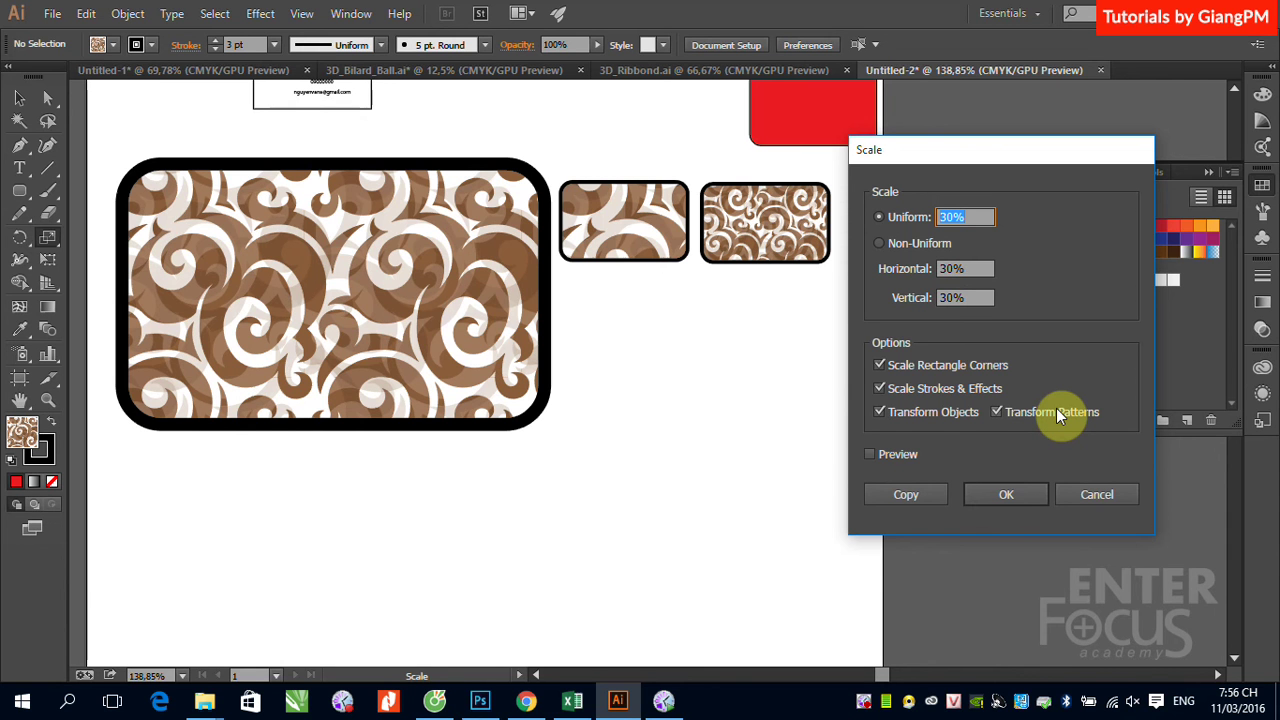
- Clear the Uniform value and cancel the Scale dialog, returning to the Selection tool
{"action": "key", "text": "BackSpace"}
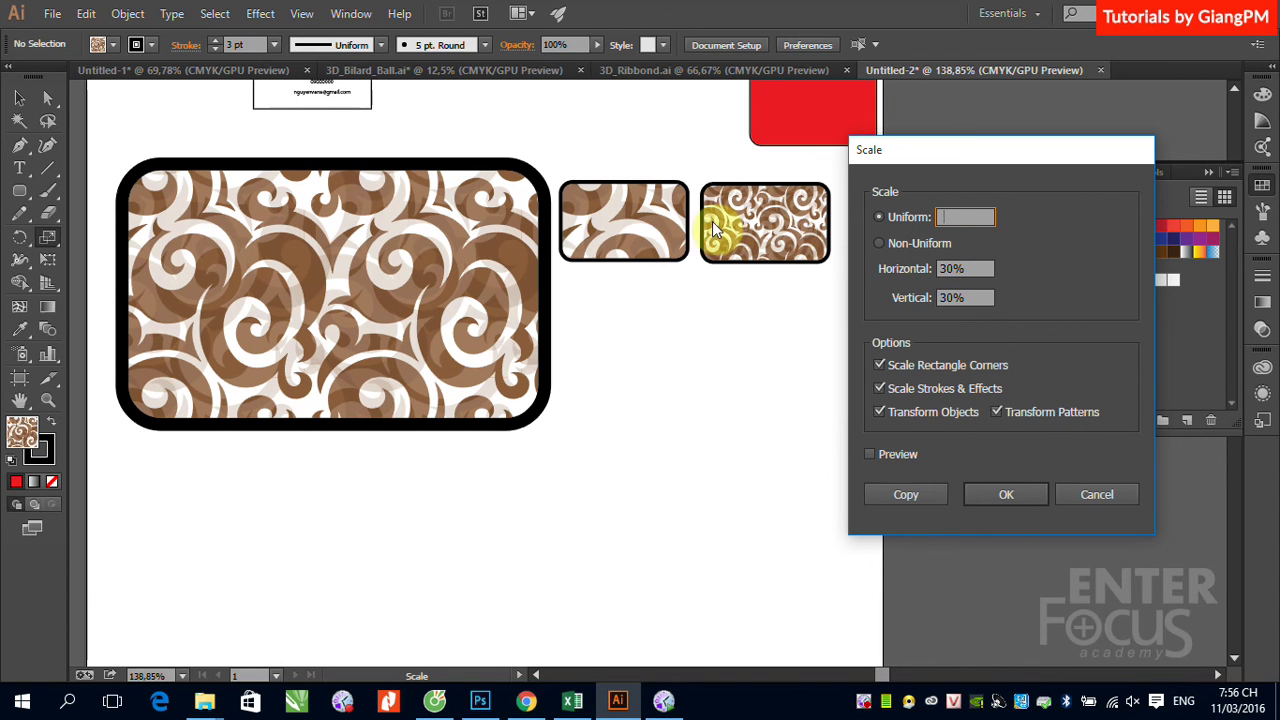
{"action": "left_click", "coordinate": [608, 170]}
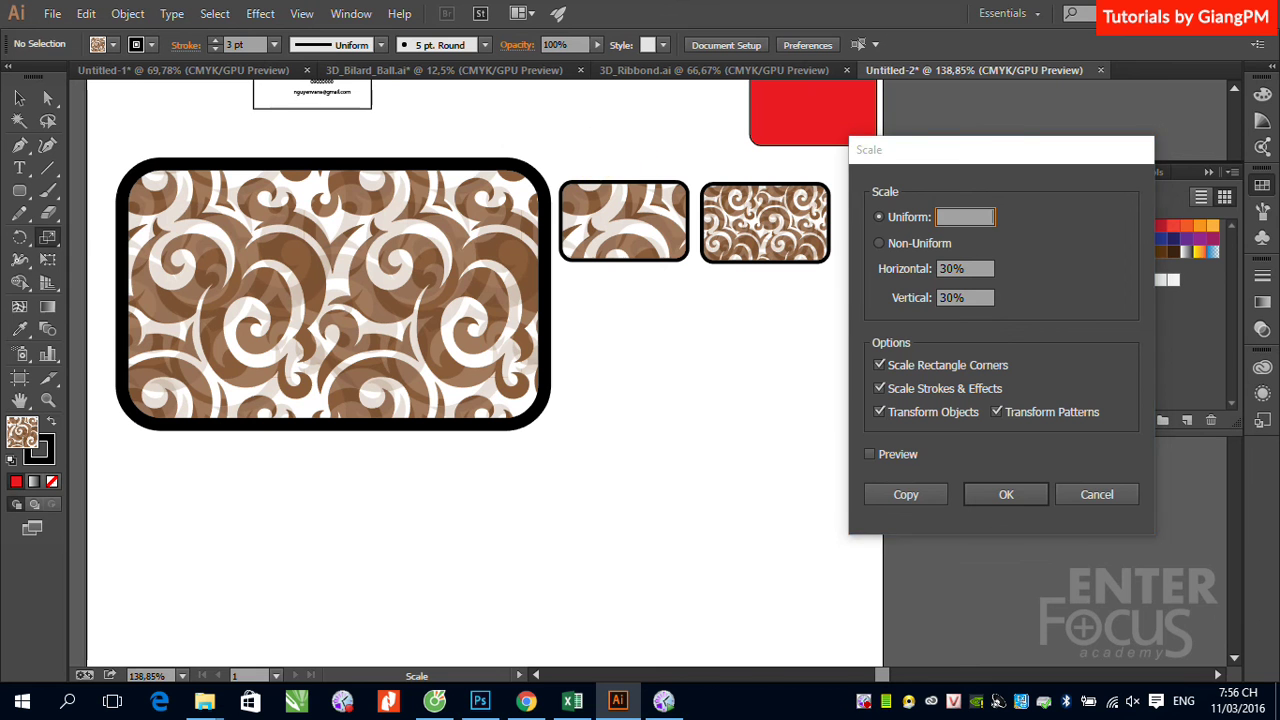
{"action": "left_click", "coordinate": [1148, 468]}
{"action": "left_click", "coordinate": [1100, 495]}
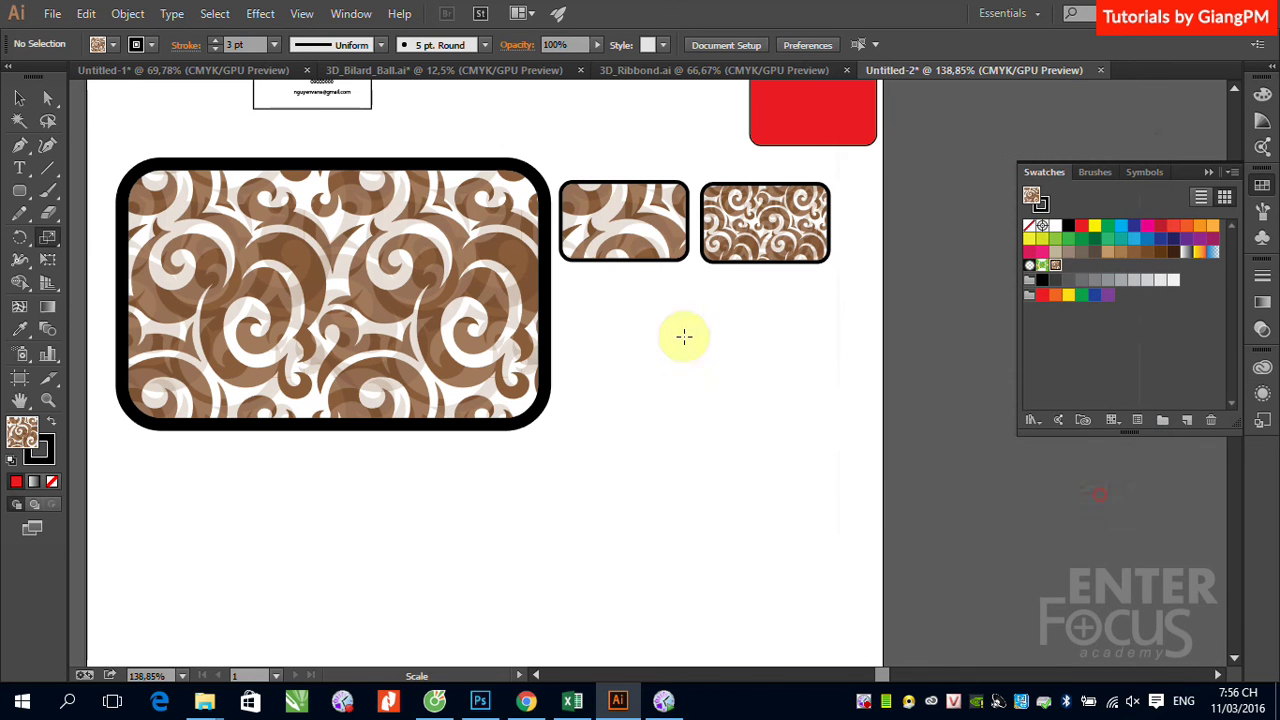
{"action": "left_click", "coordinate": [22, 96]}
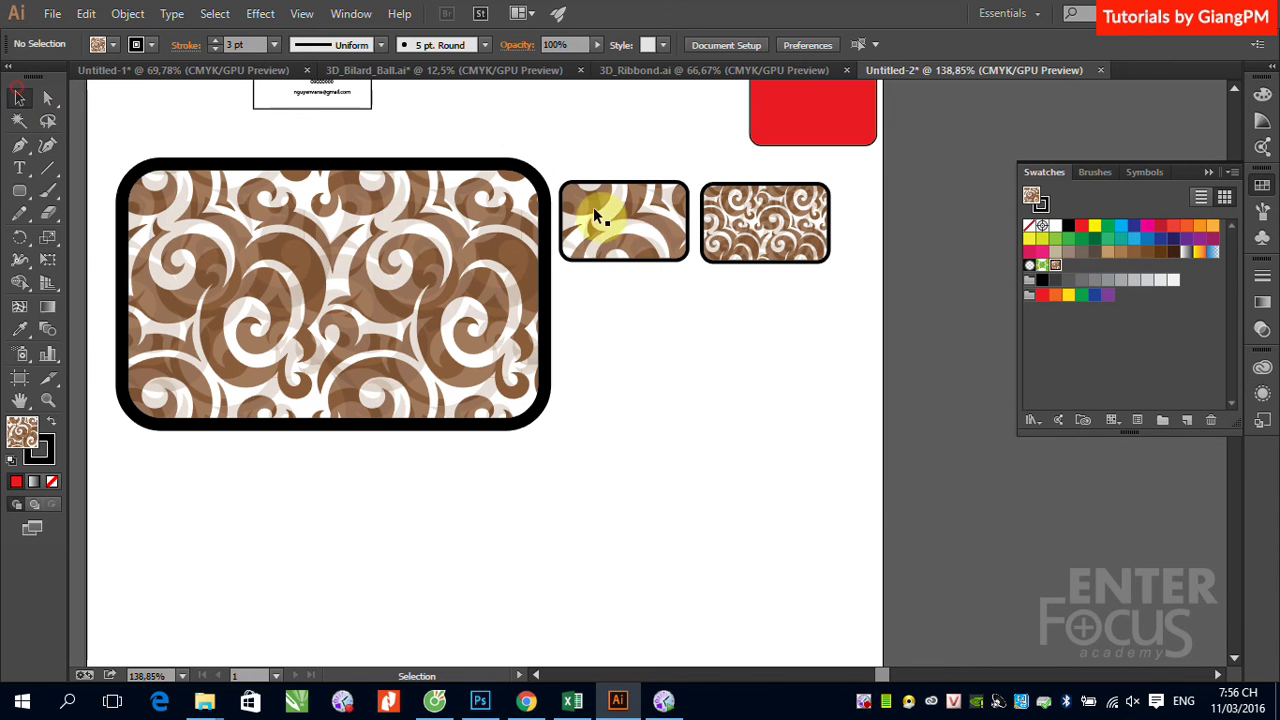